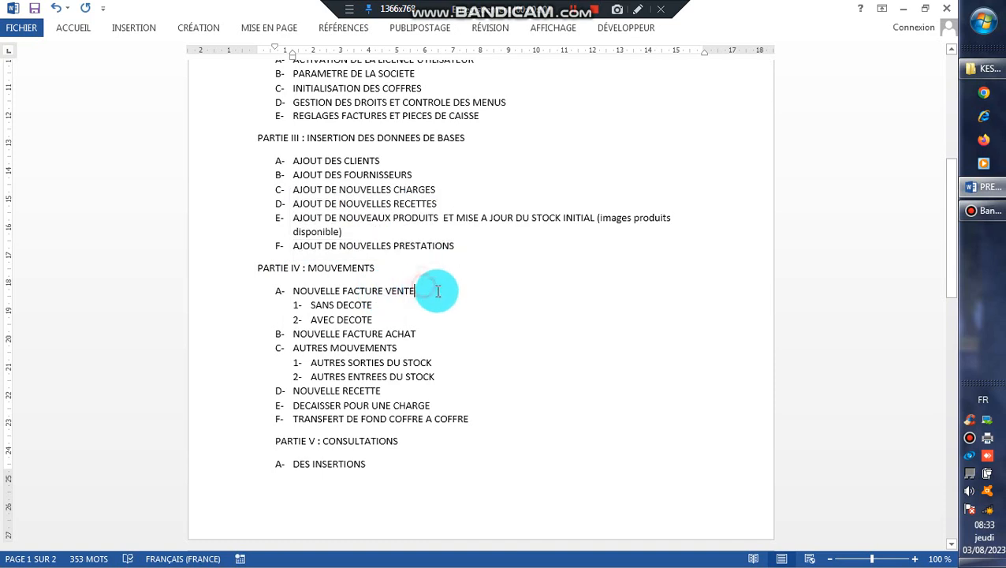
drag(393, 318, 291, 290)
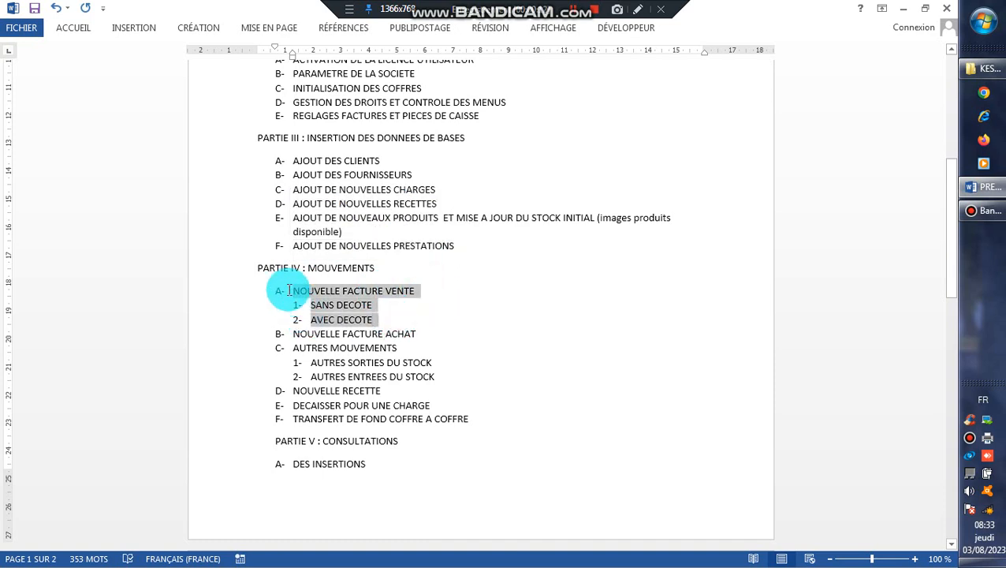
click(394, 304)
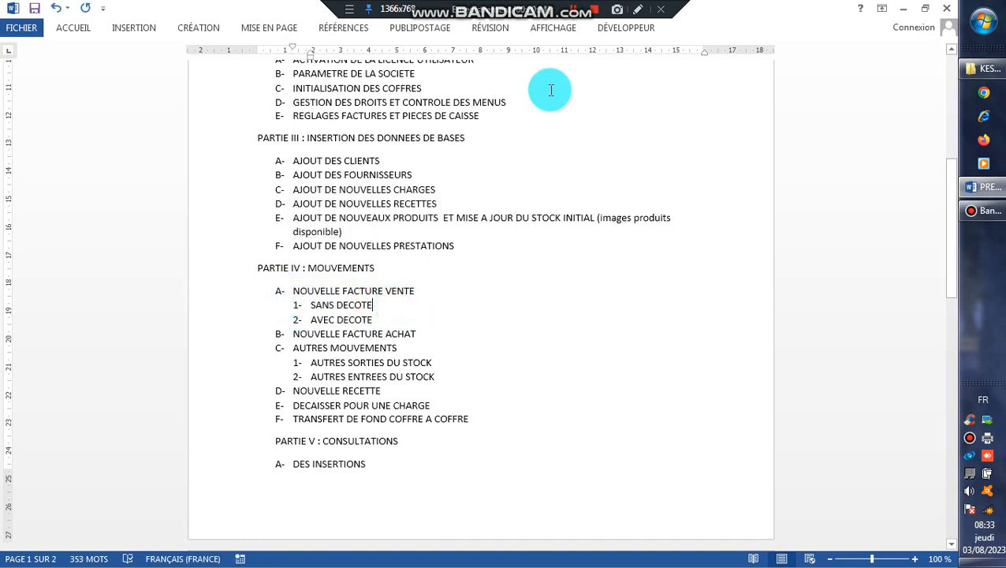
drag(386, 319, 290, 290)
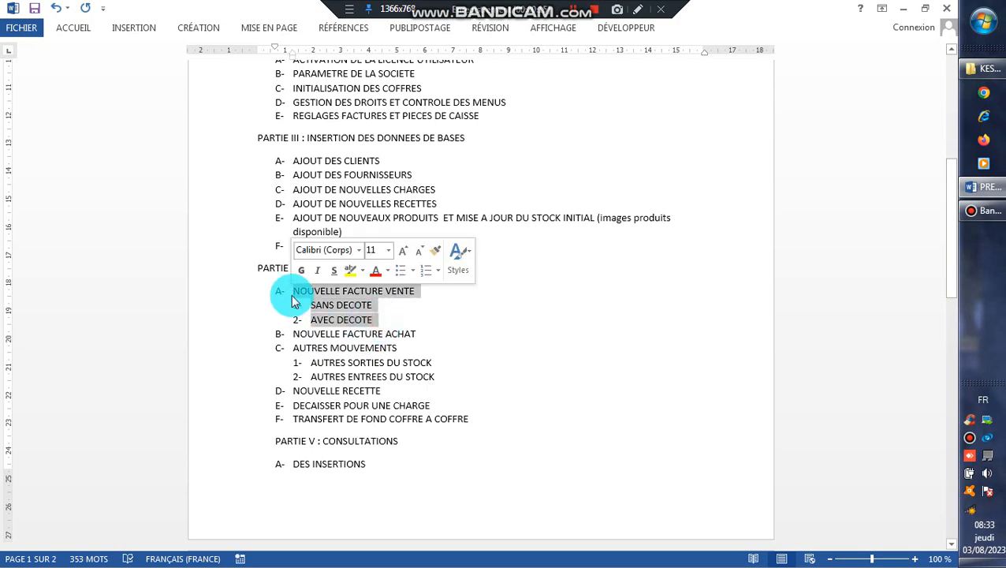
click(375, 313)
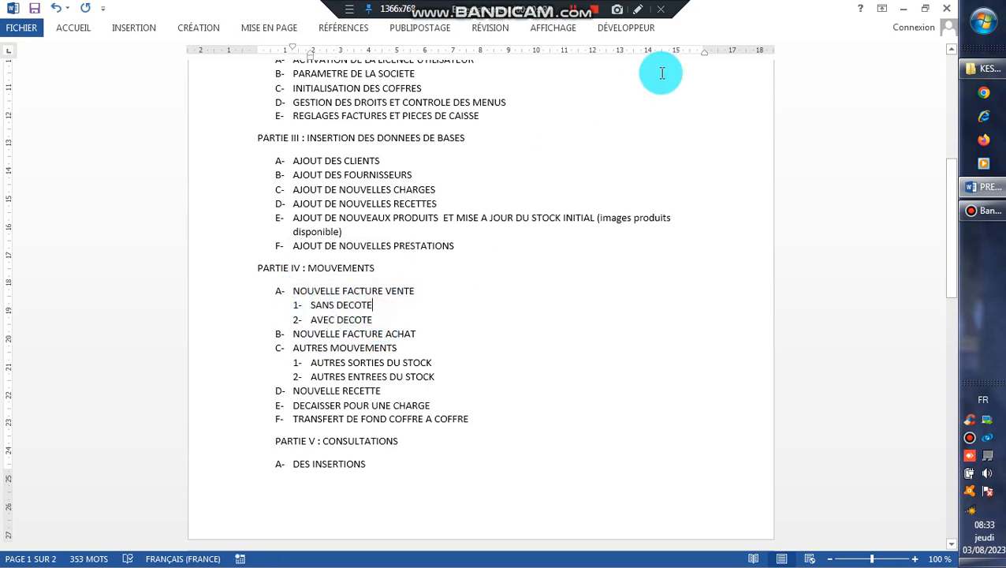
Switch to the NASSI management software, view the new sales invoice form and return to its home screen
click(903, 7)
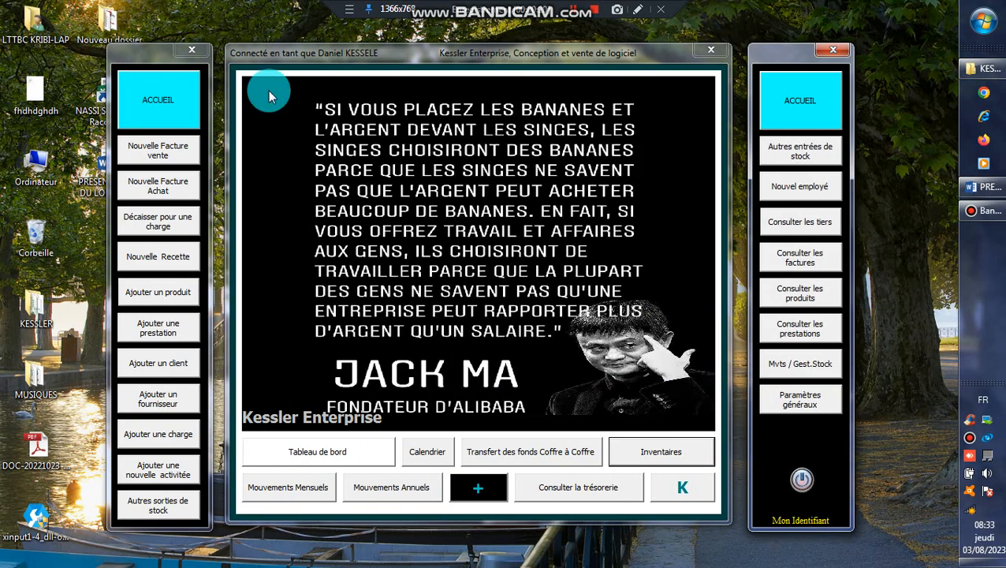
click(136, 155)
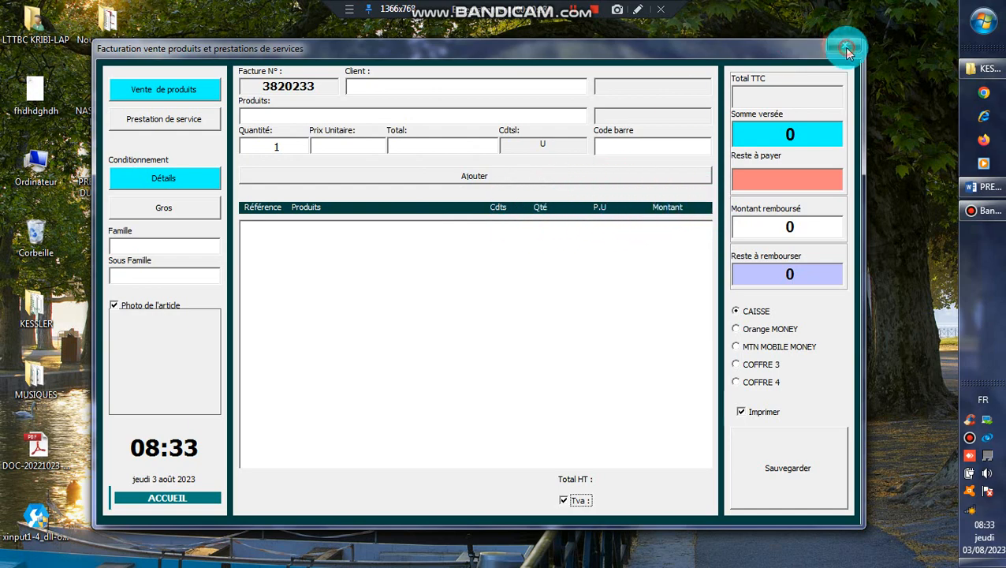
click(154, 498)
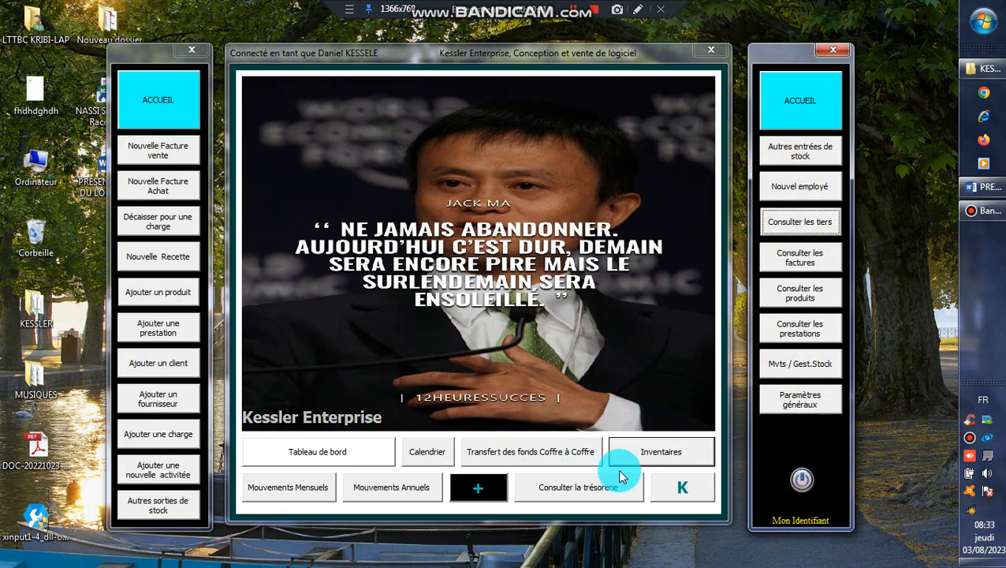
Review the customer invoice total, TVA and décote options in the general invoice settings, and close the settings
click(782, 403)
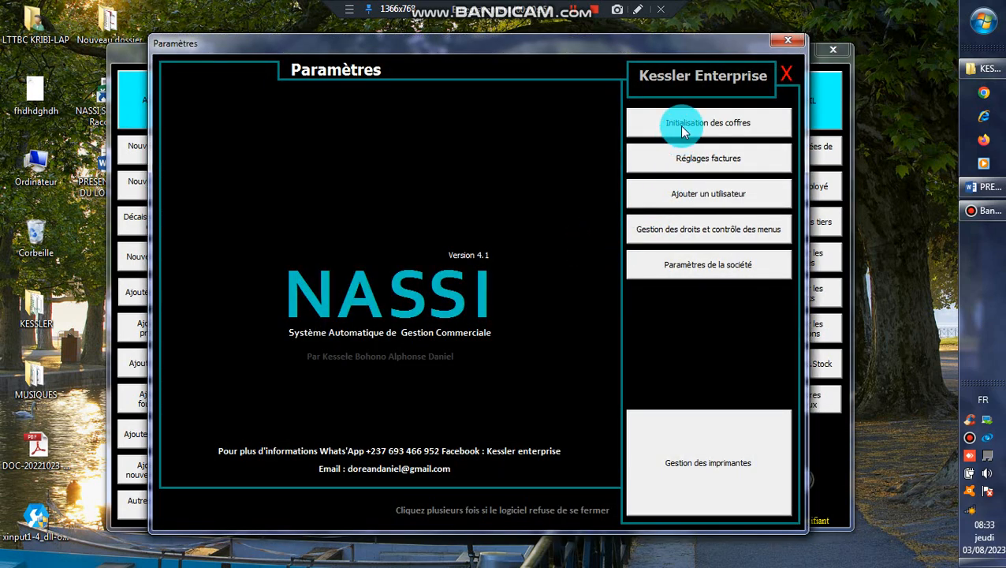
click(680, 157)
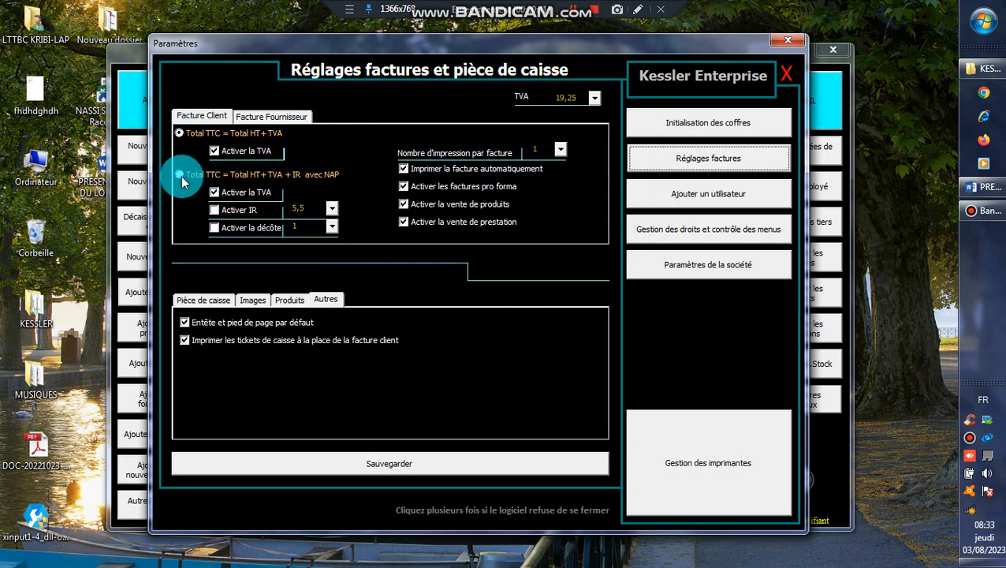
click(799, 51)
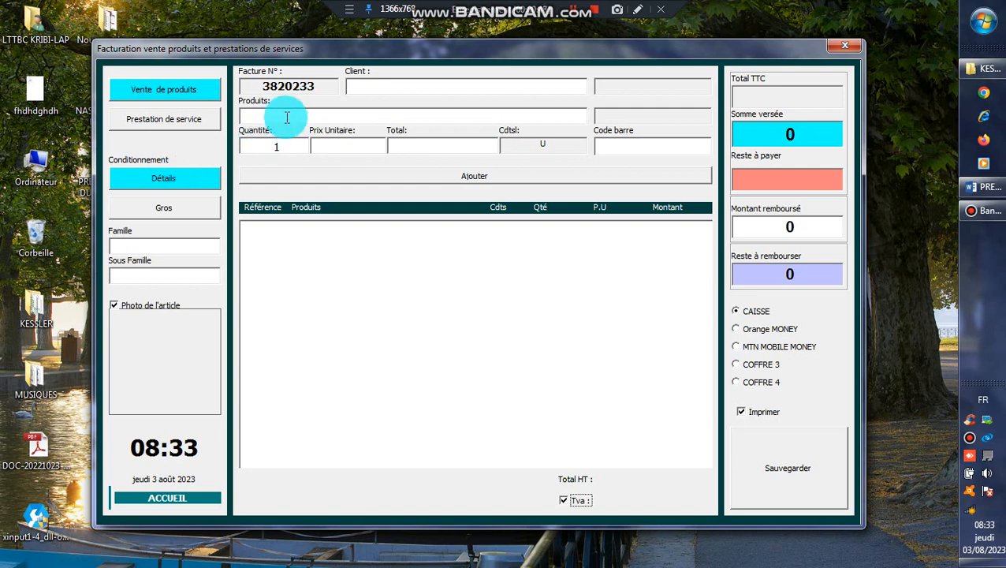
Compare the product sale and service modes of the sales invoice form, finishing in product sale mode
click(178, 124)
click(177, 90)
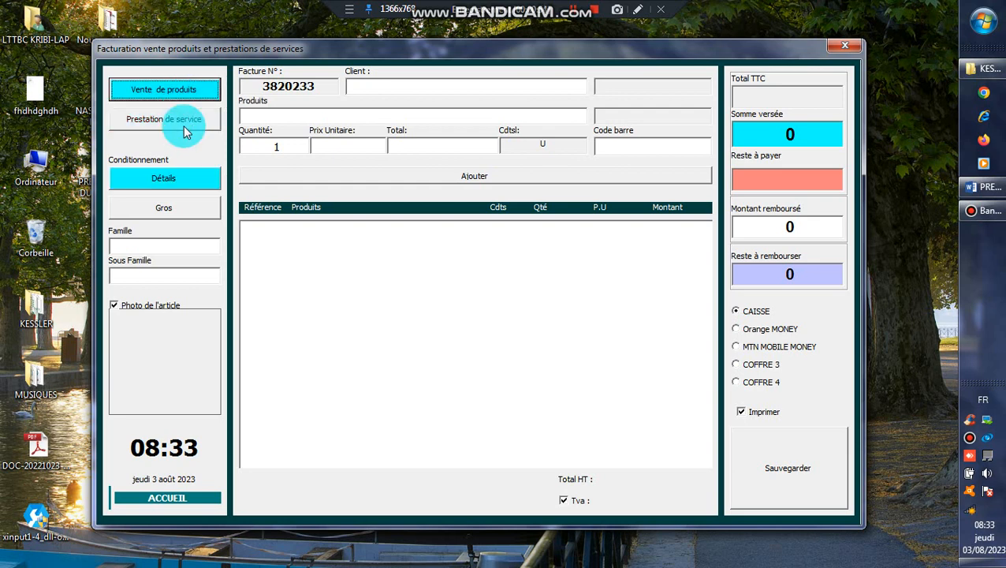
click(192, 119)
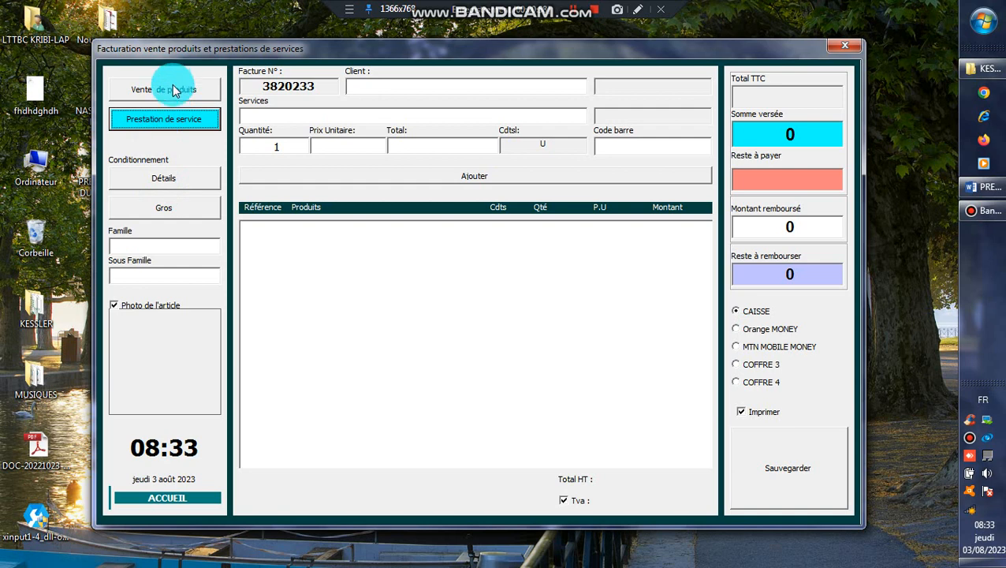
click(175, 92)
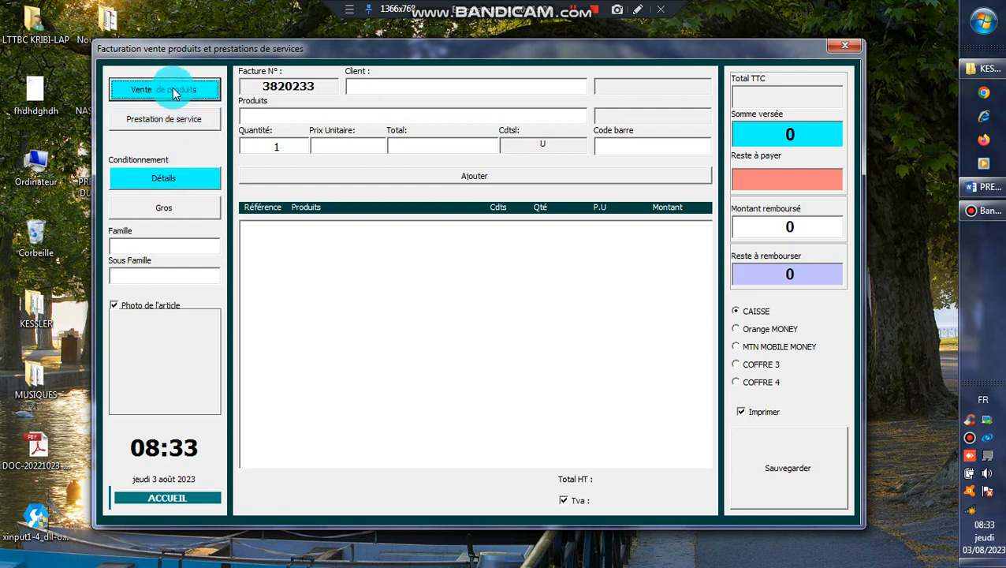
click(162, 118)
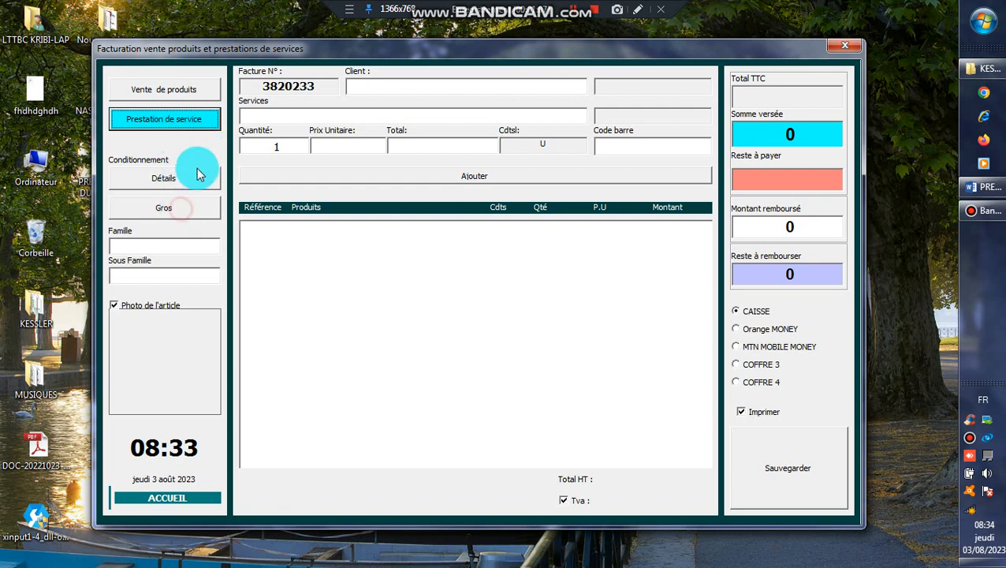
click(198, 94)
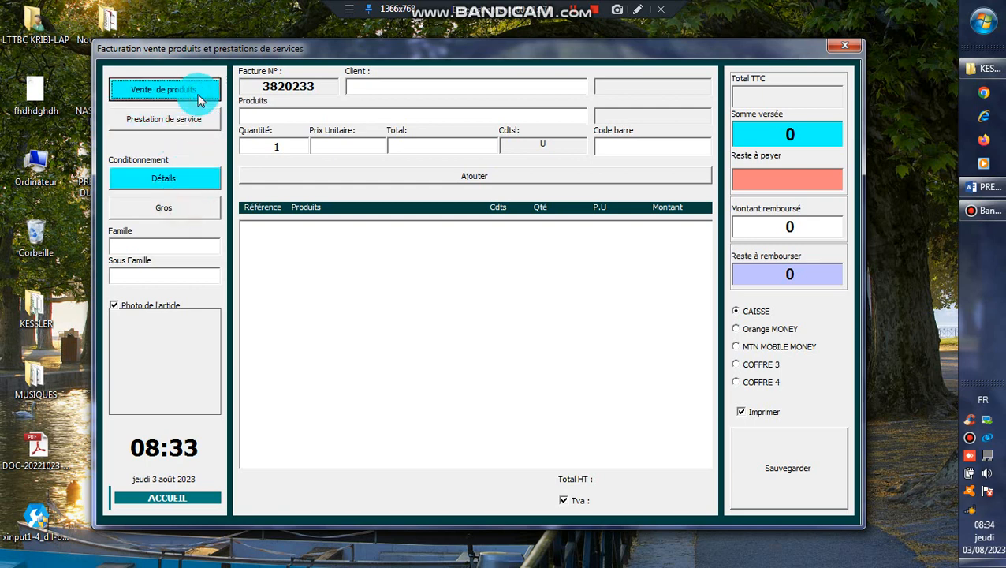
Compare the Gros and Détails packaging modes for product sales
click(180, 206)
click(188, 180)
click(180, 206)
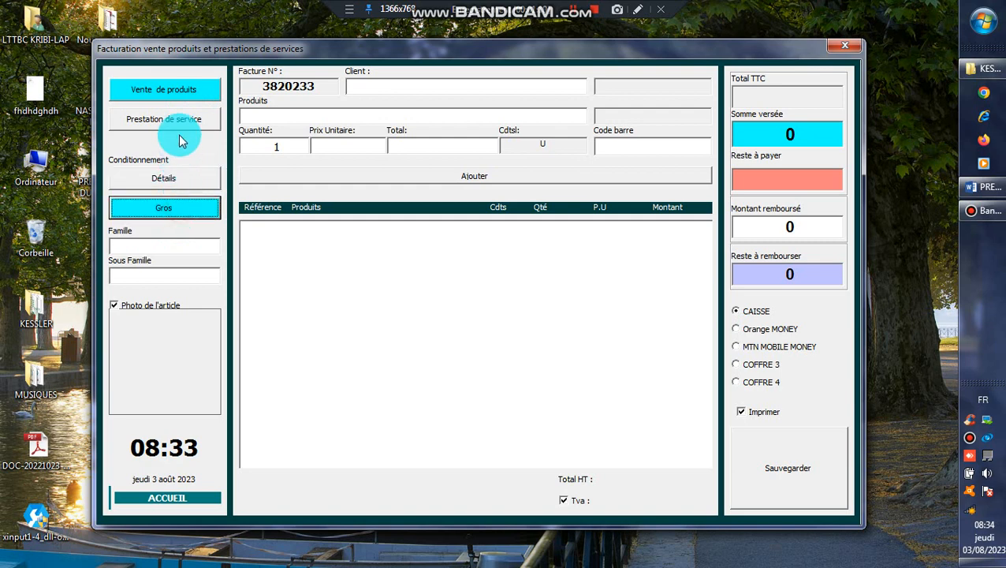
Try the Famille filter in service mode, clear it and return the form to product sales
click(178, 127)
click(163, 245)
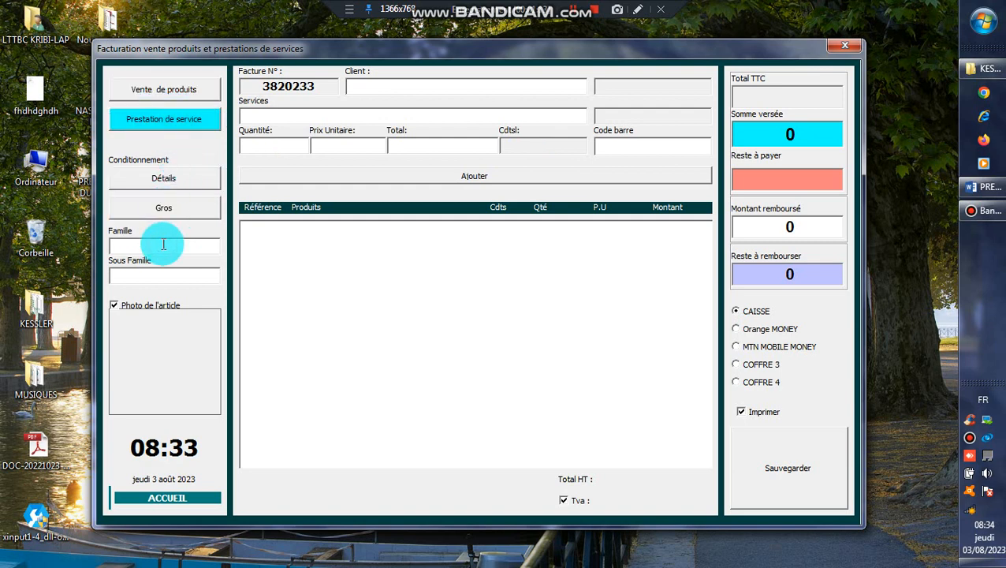
text(J)
key(BackSpace)
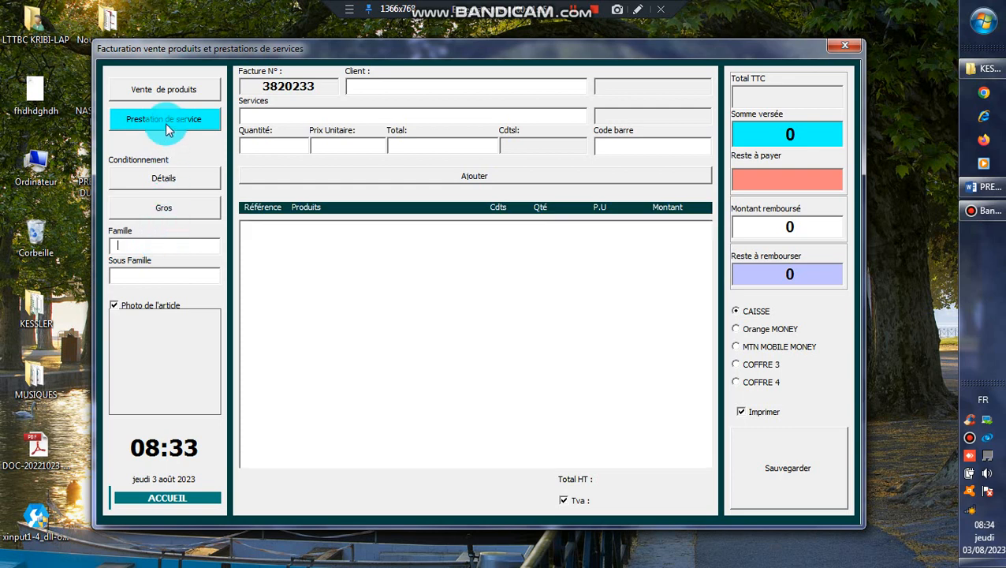
click(174, 90)
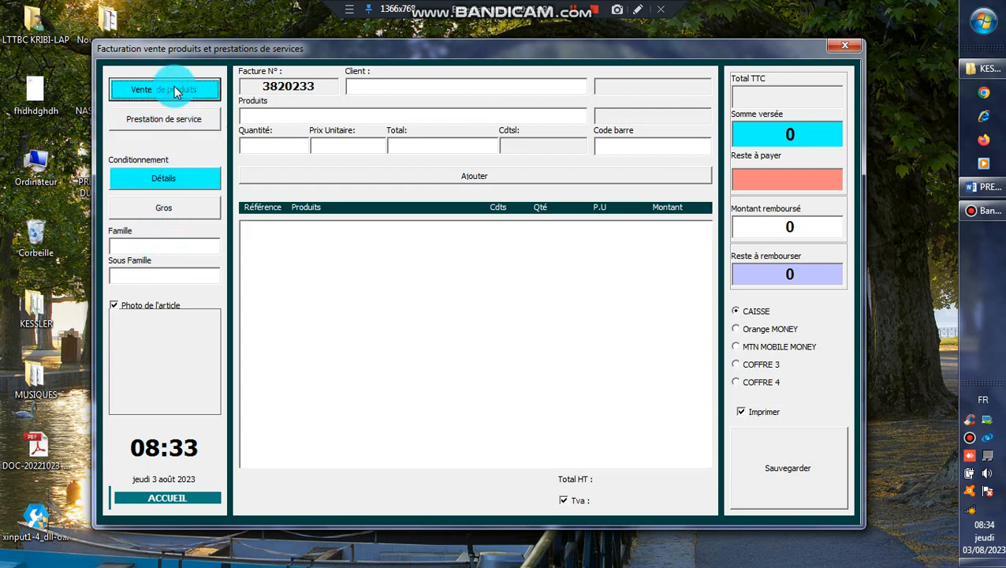
Choose Sabina & Company Sarl as the client of the sales invoice
click(359, 89)
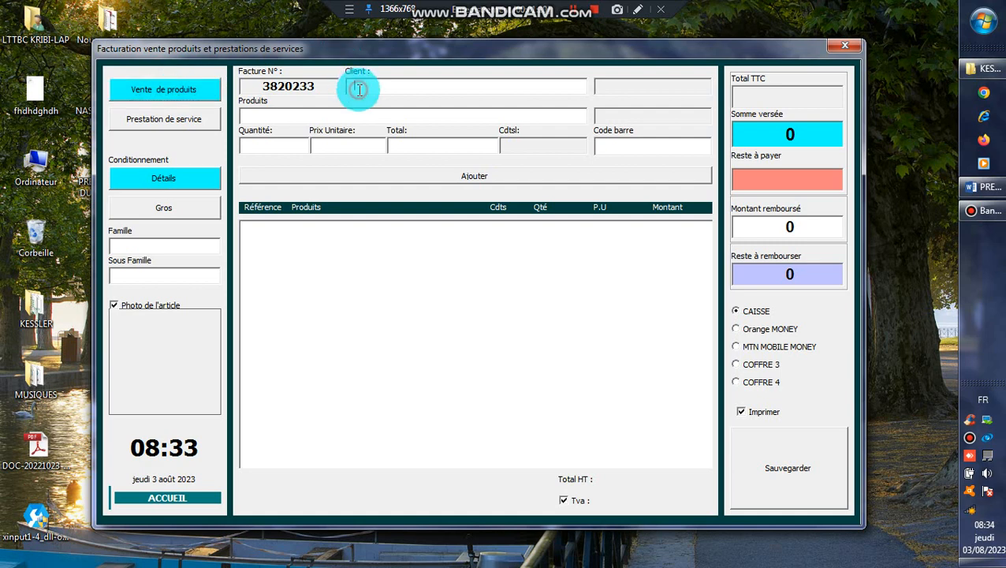
click(337, 189)
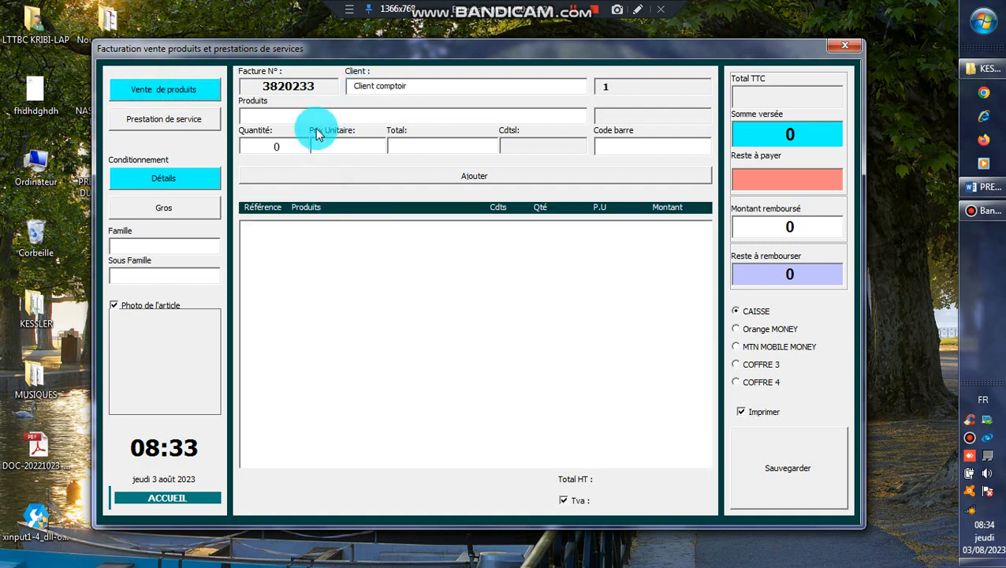
click(321, 85)
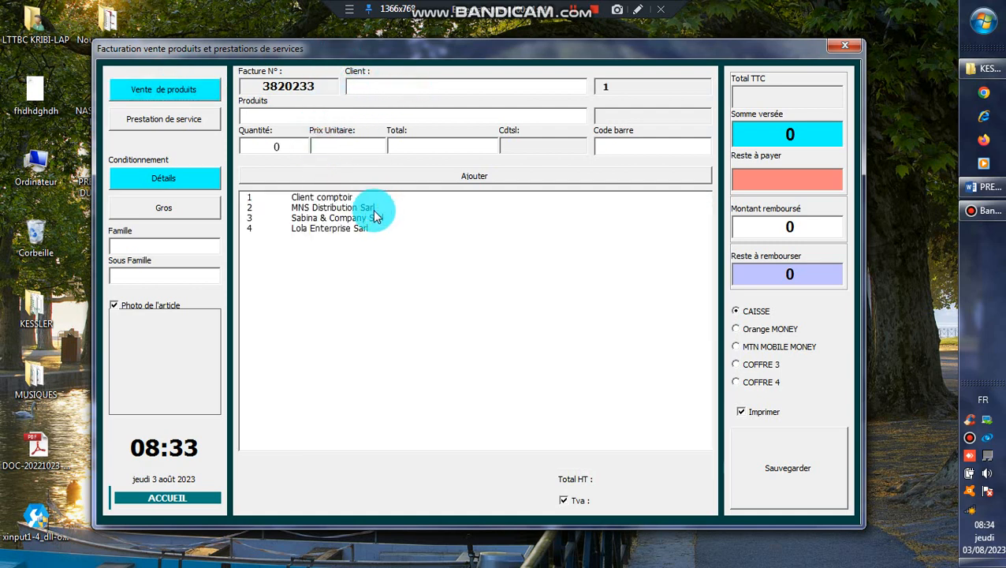
click(359, 219)
Add the product Jus UCB to the invoice with a quantity of 3 Casier(s)
click(363, 118)
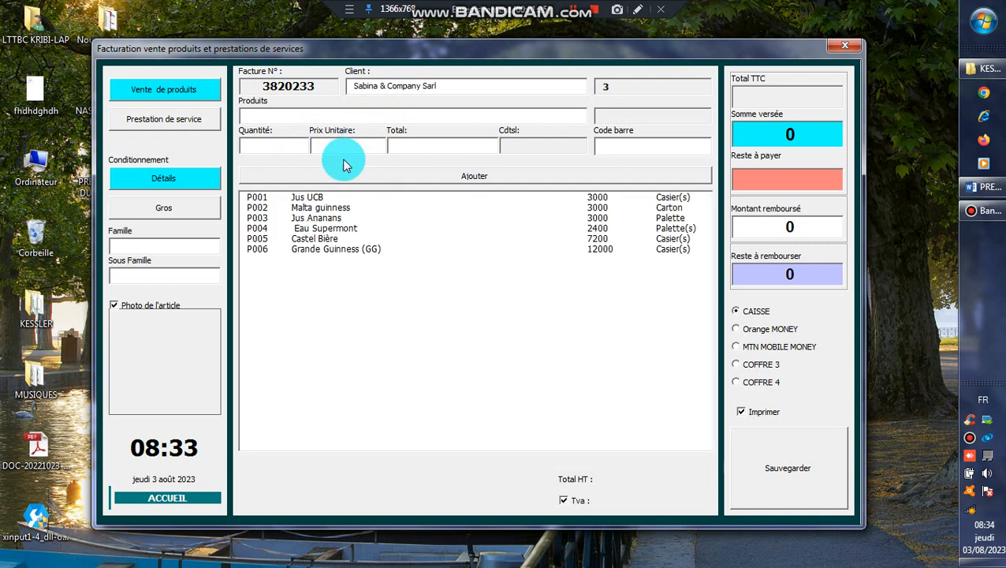
click(314, 198)
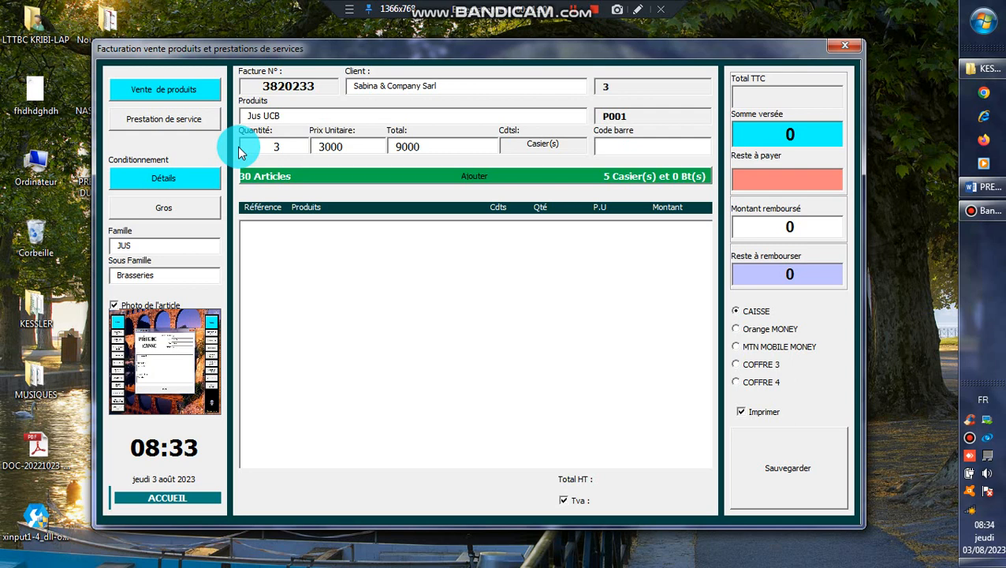
key(Return)
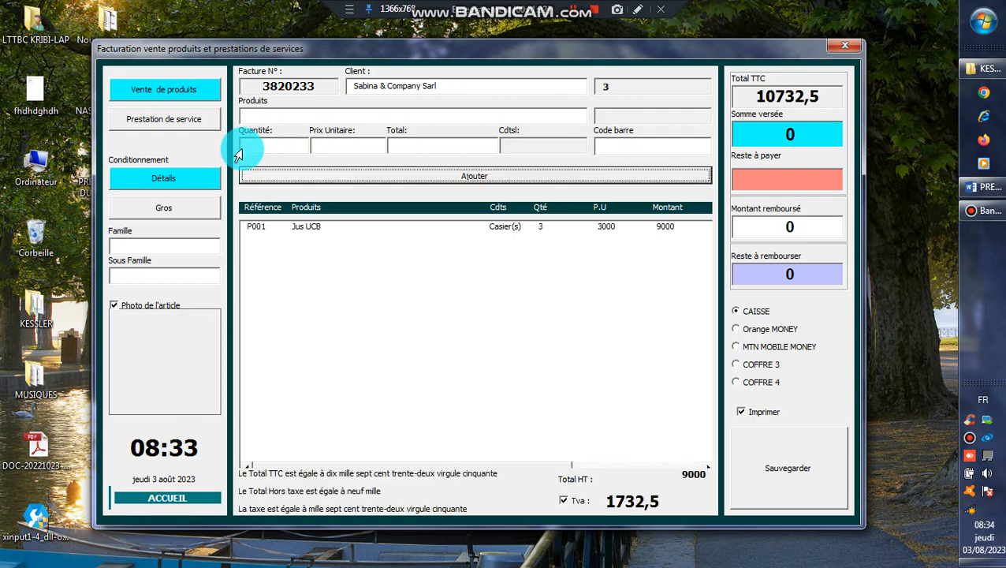
Switch the invoice to services and add Vente du Logiciel NATONDIWA IMMOBILIER with a quantity of 1
click(200, 124)
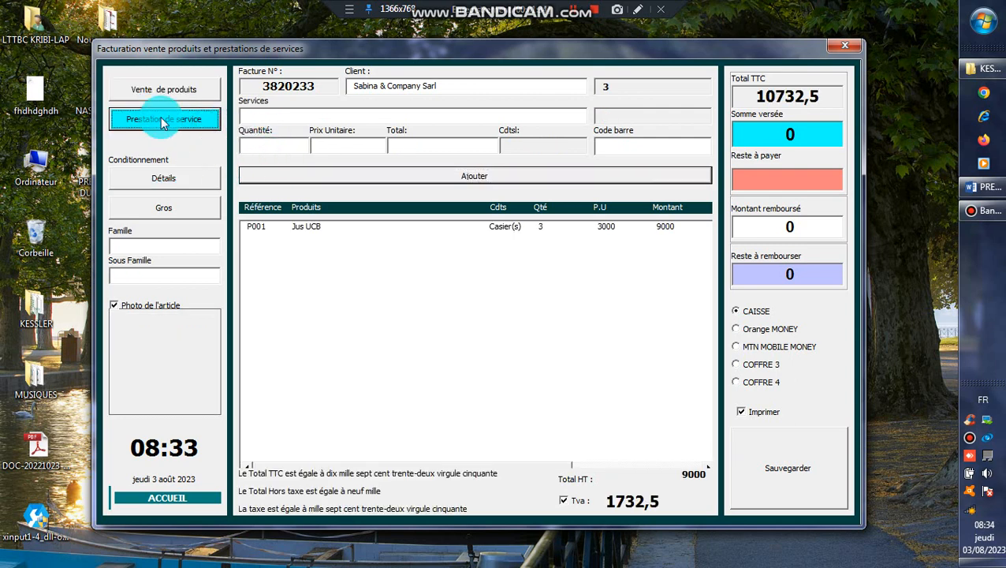
click(254, 114)
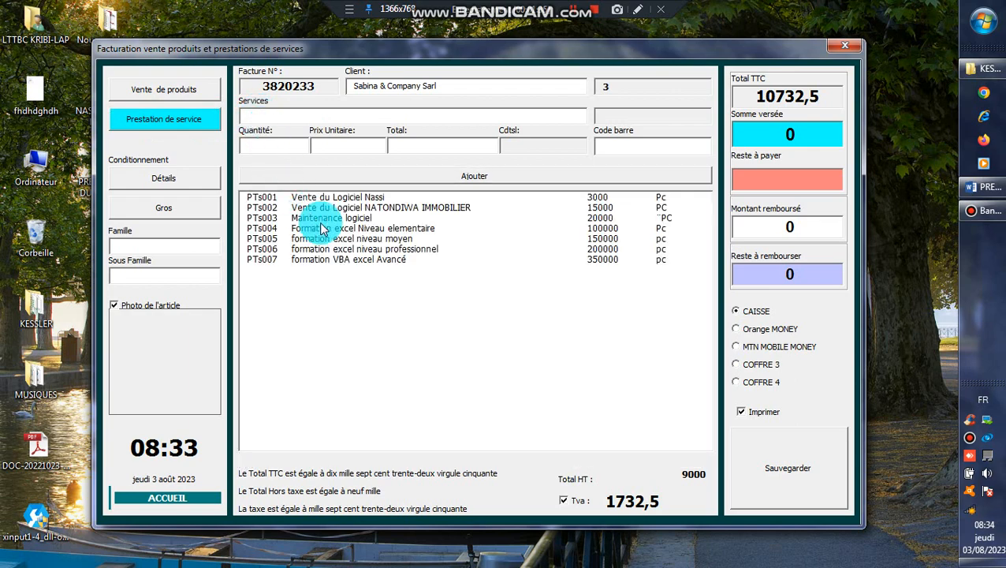
click(310, 261)
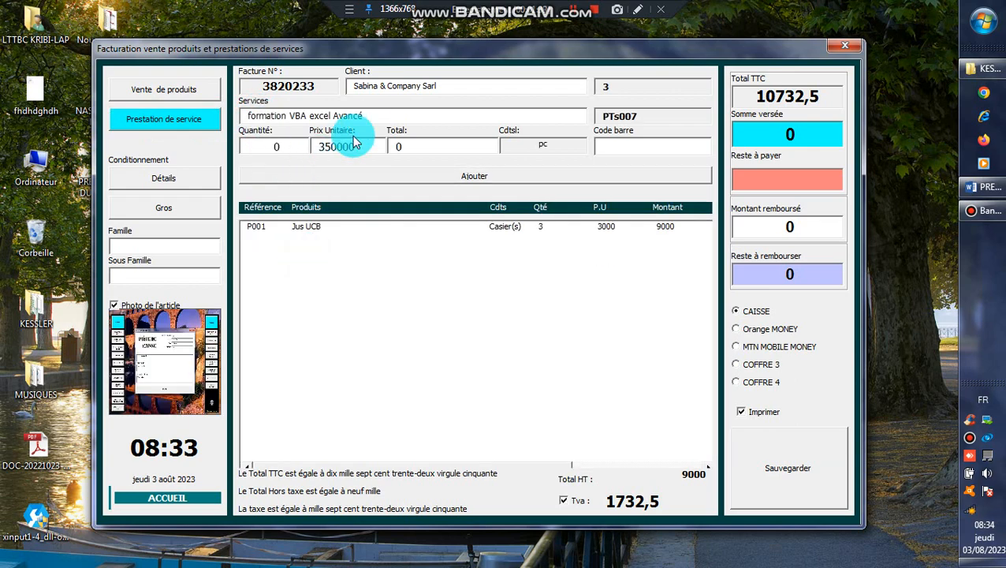
click(235, 115)
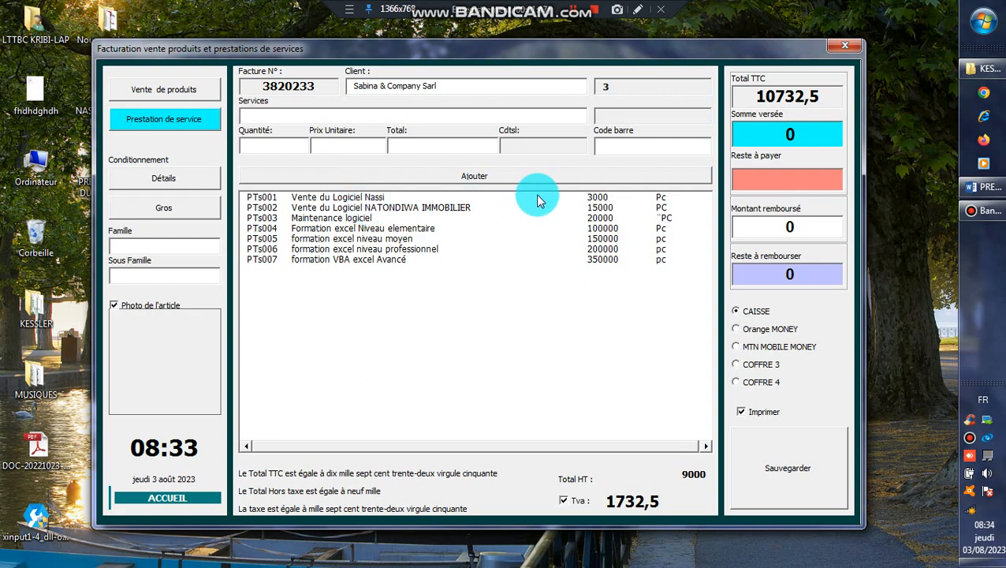
double_click(373, 205)
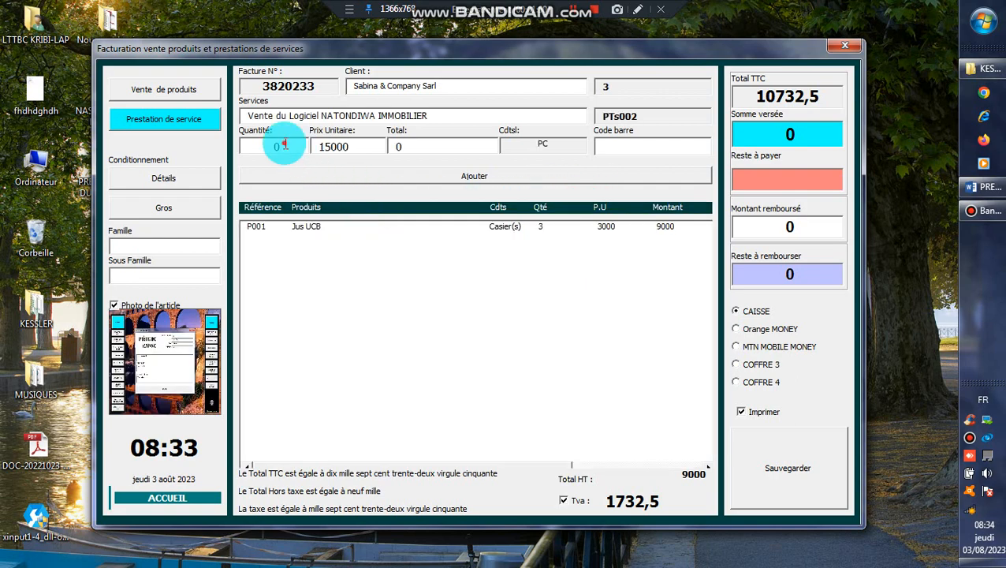
drag(282, 147, 241, 149)
key(Return)
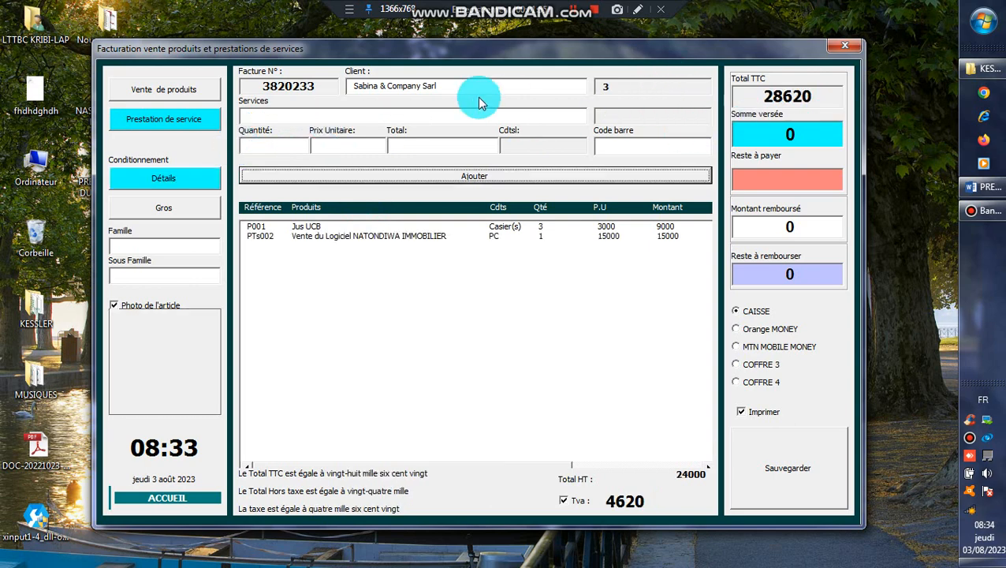
Add the service Maintenance logiciel to the invoice with a quantity of 1
click(305, 112)
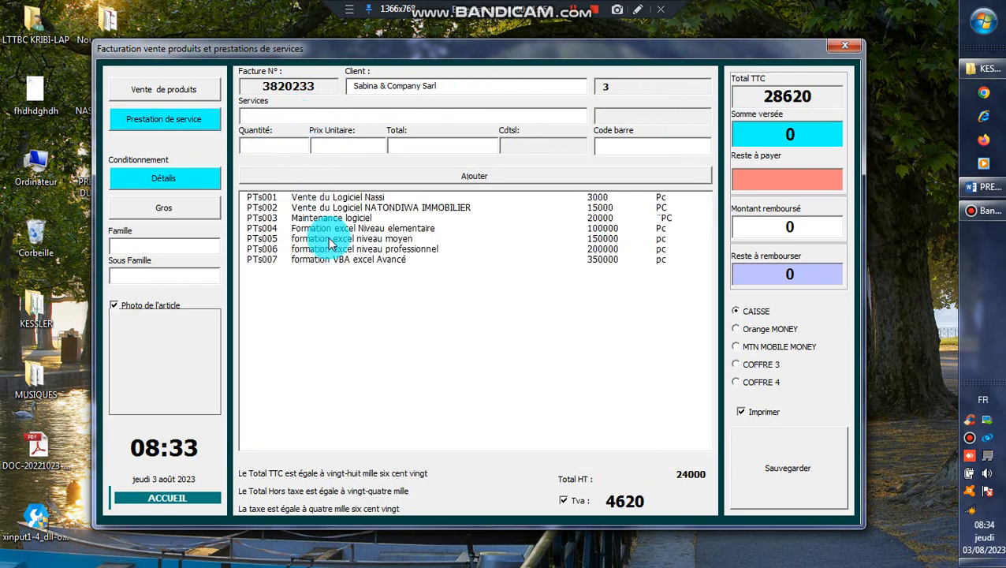
click(367, 221)
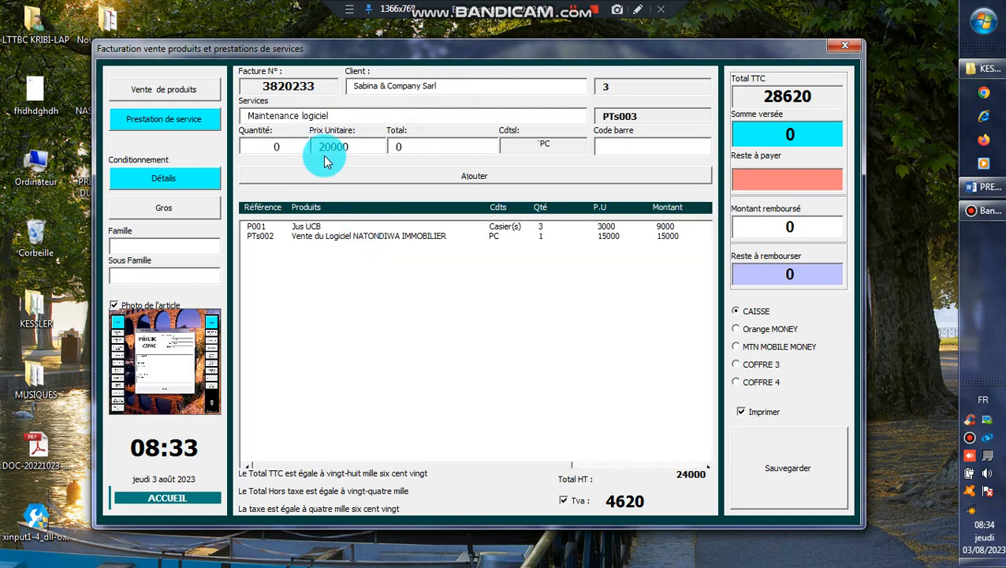
click(284, 148)
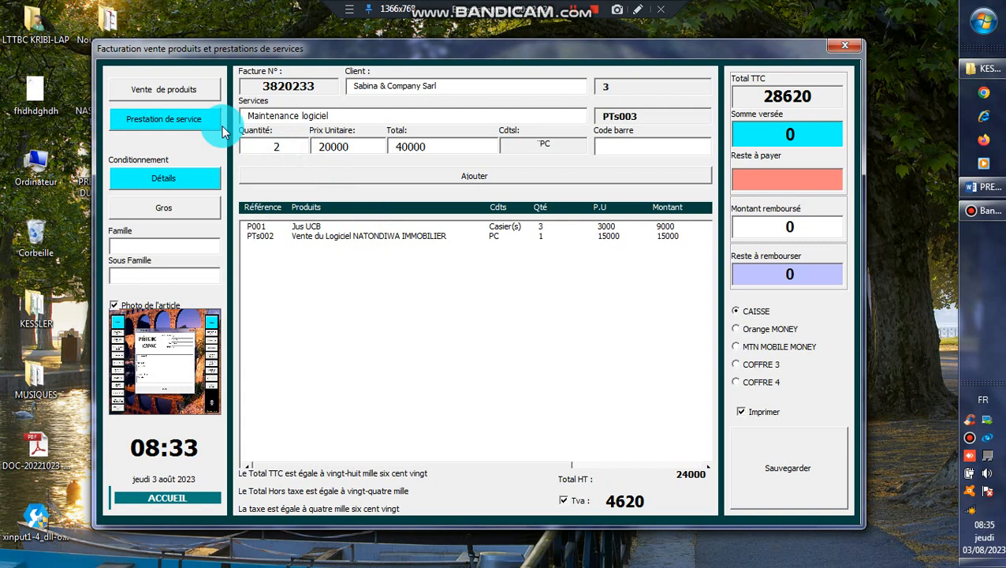
text(1)
key(Return)
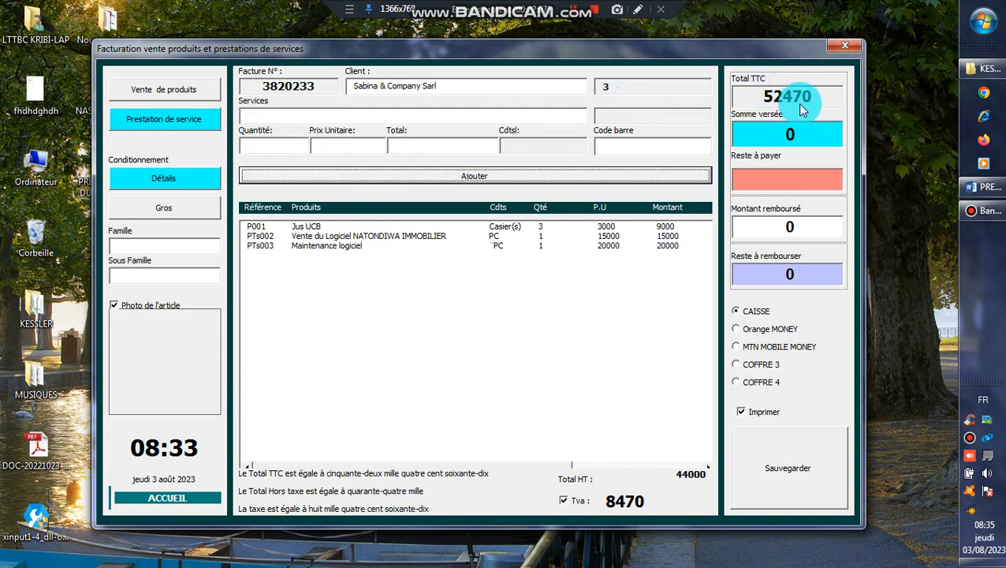
Try an amount paid of 55000 on the invoice and check the amount refunded
click(801, 131)
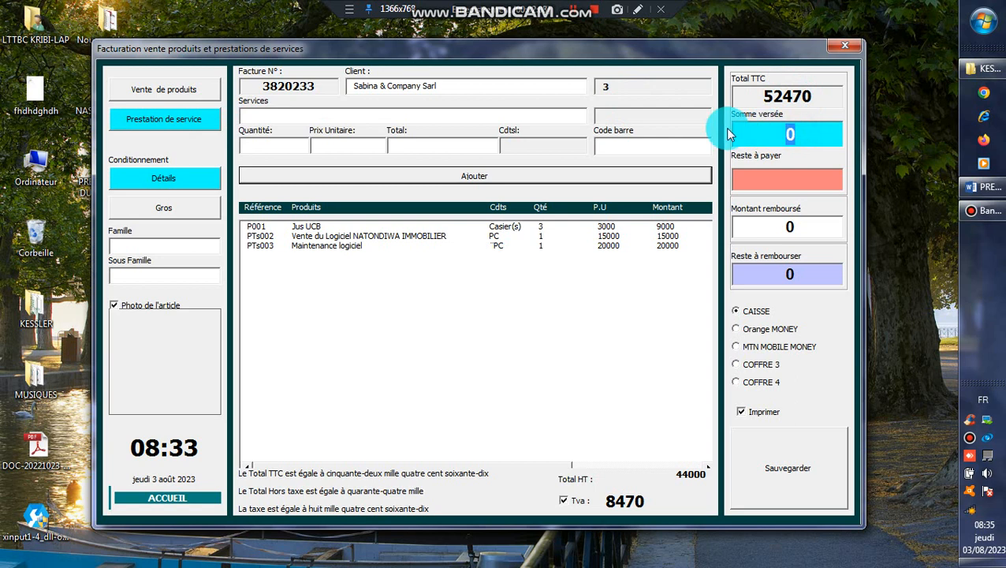
text(55000)
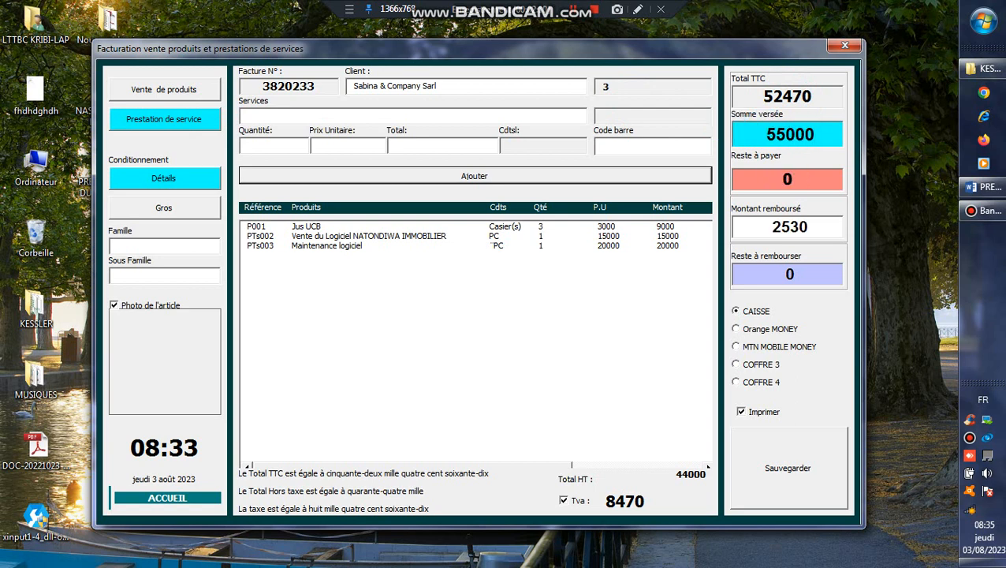
drag(840, 237, 652, 291)
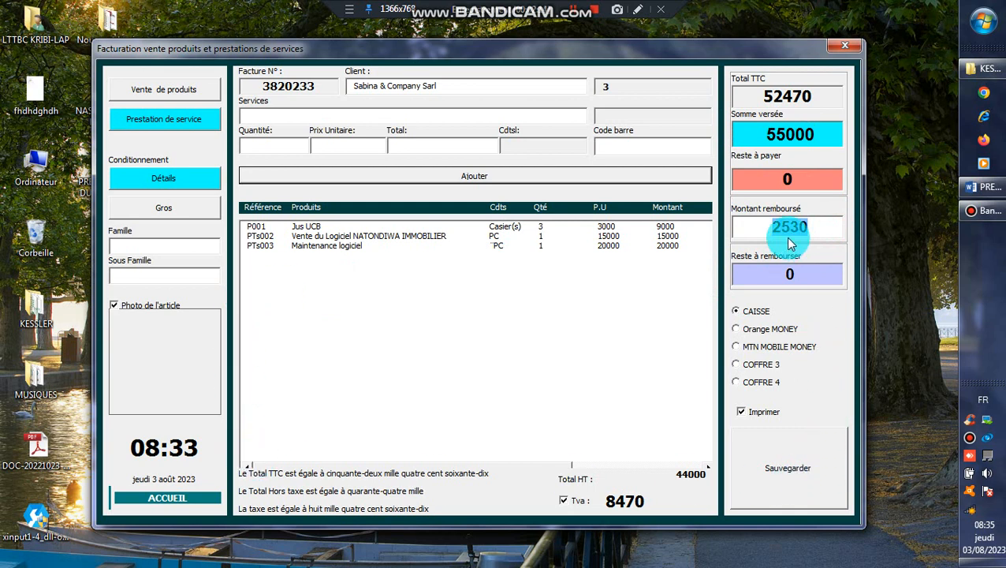
Set the invoice's amount paid to 30000 and choose MTN MOBILE MONEY as the payment account
drag(813, 133, 720, 134)
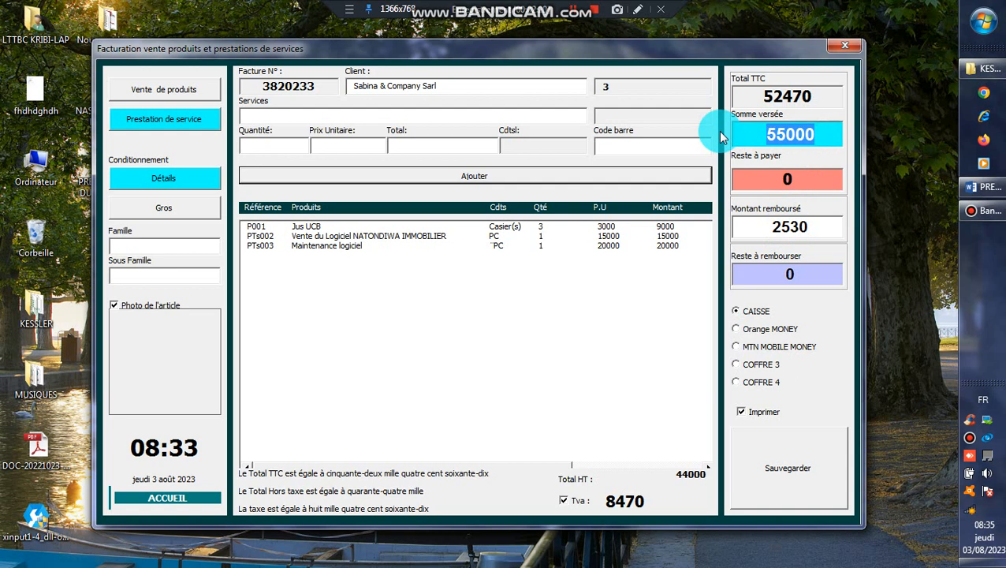
text(300)
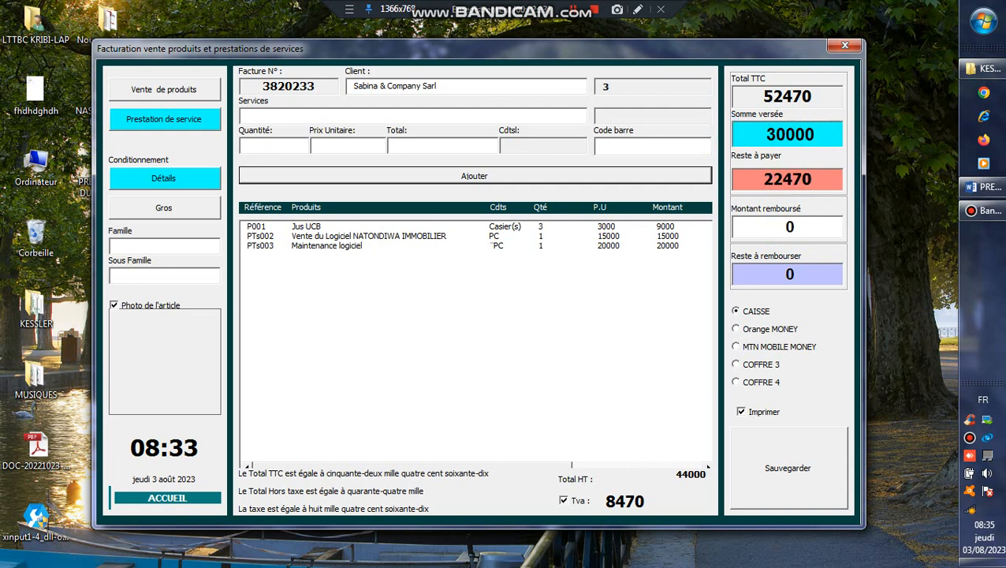
click(746, 329)
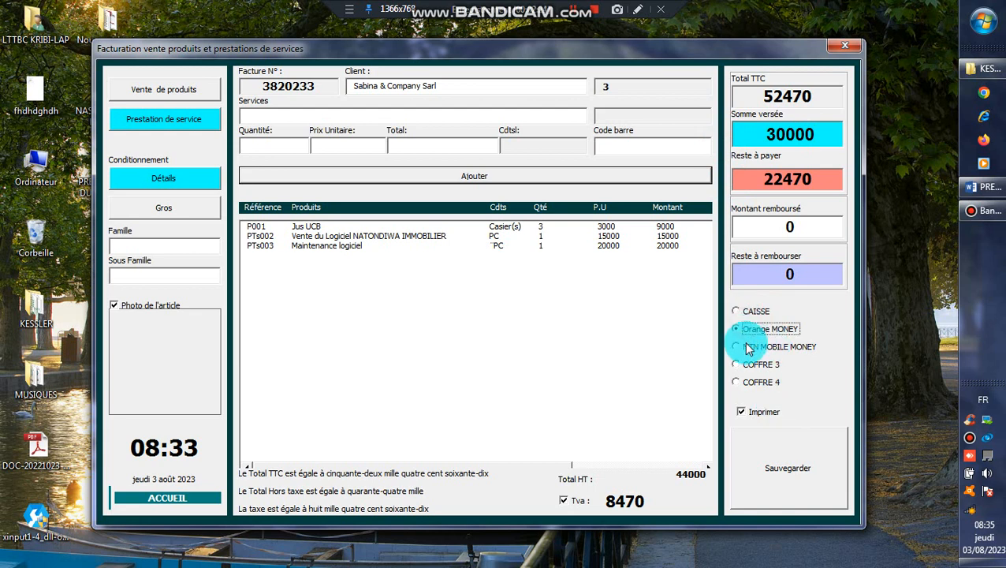
click(747, 332)
click(745, 348)
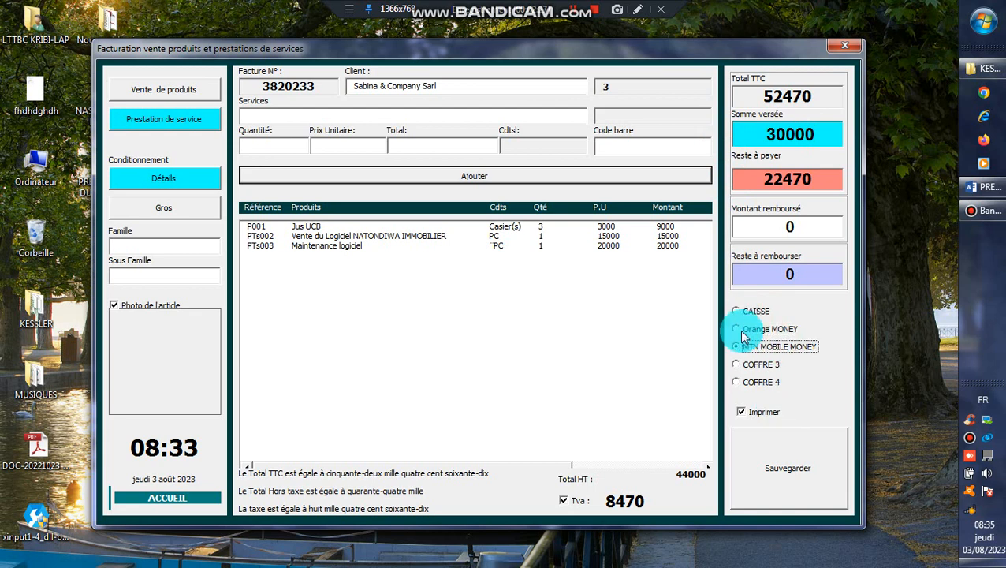
Turn off printing for the invoice and save it
click(775, 465)
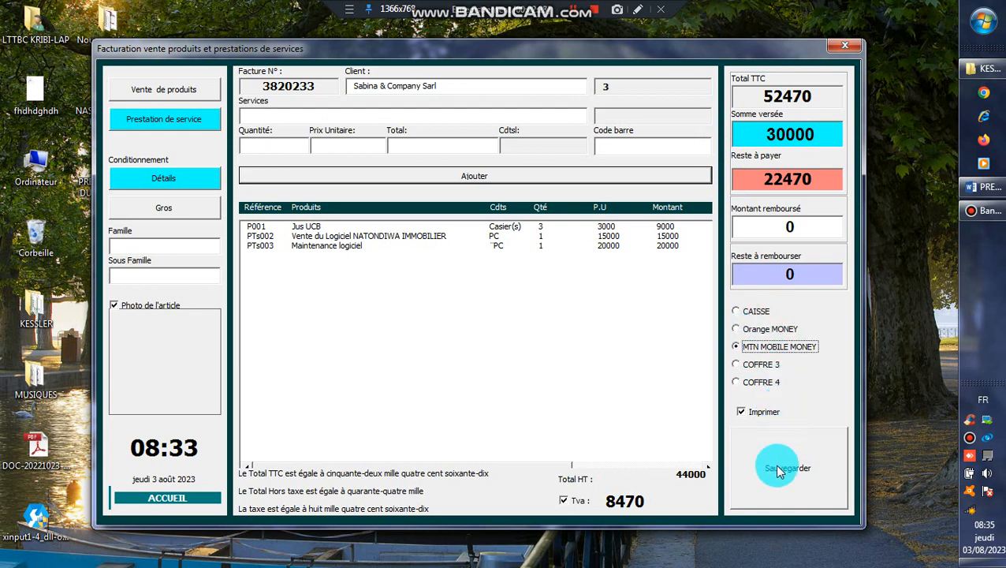
click(744, 413)
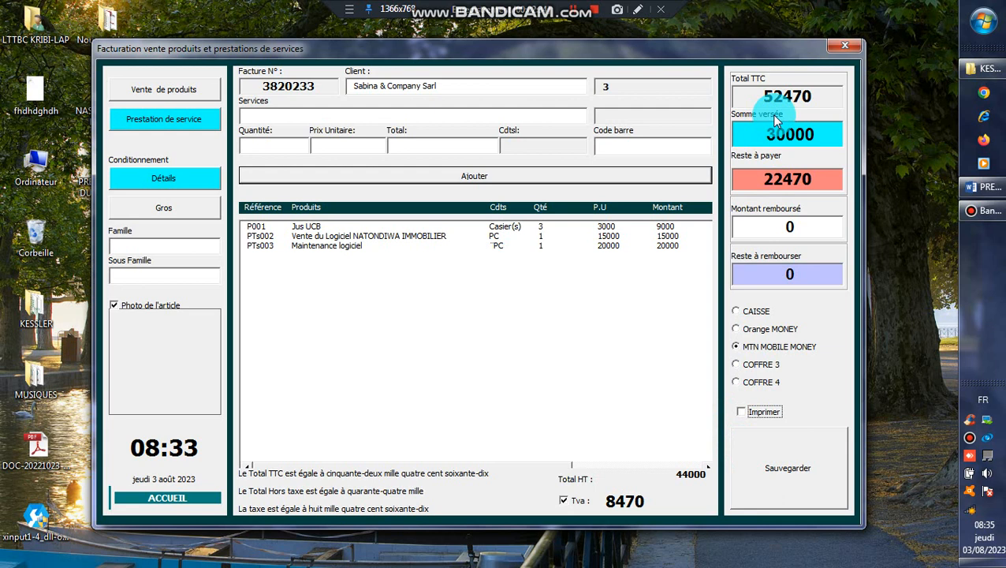
click(784, 470)
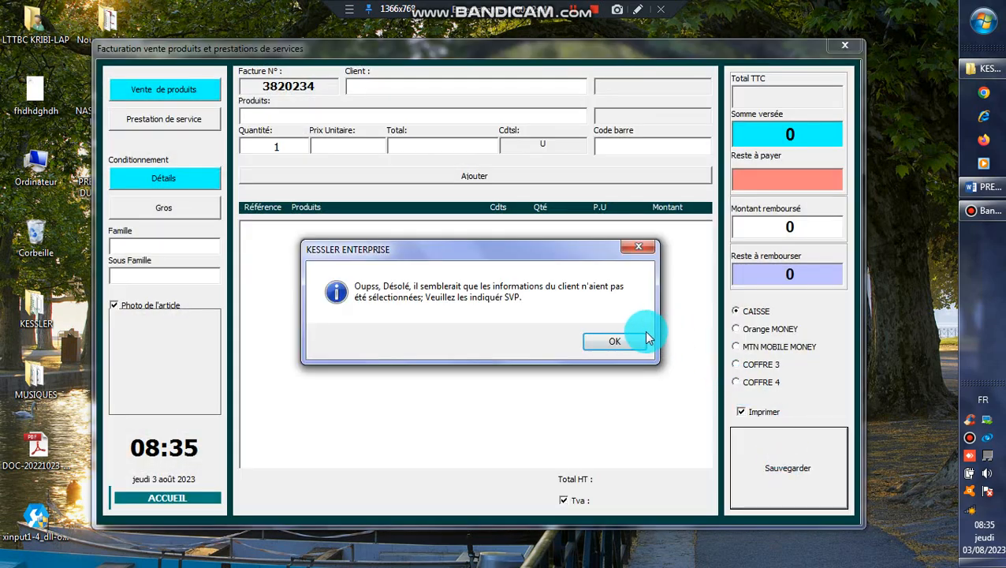
click(615, 343)
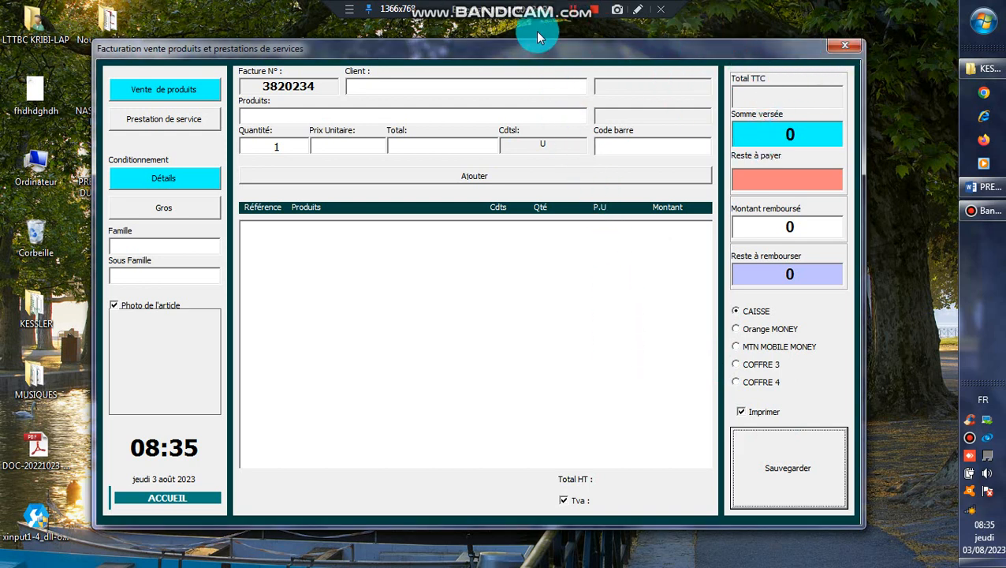
click(574, 9)
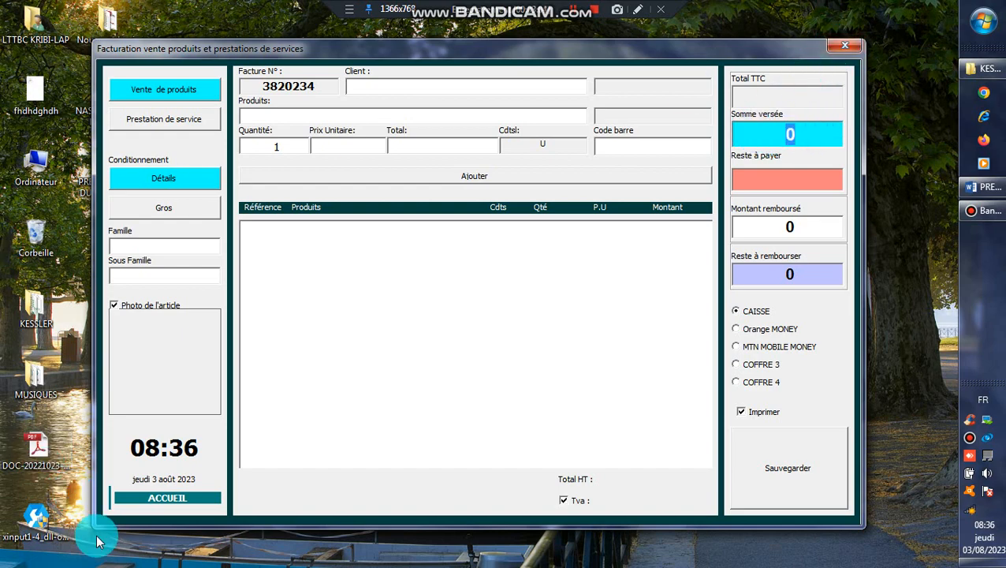
List the client invoices from the home screen and view the details of the Sabina & Company Sarl invoice for 52470
click(191, 495)
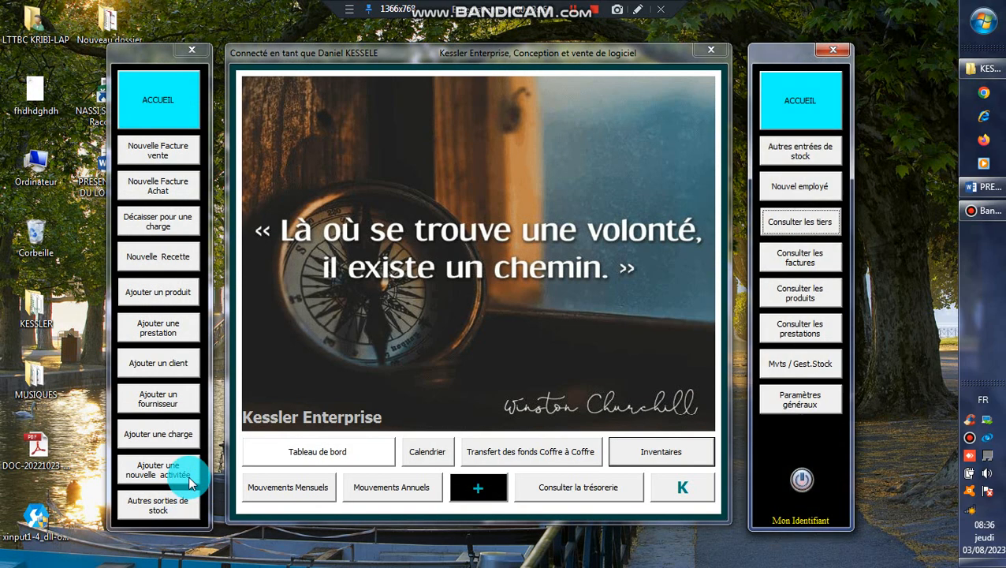
click(797, 256)
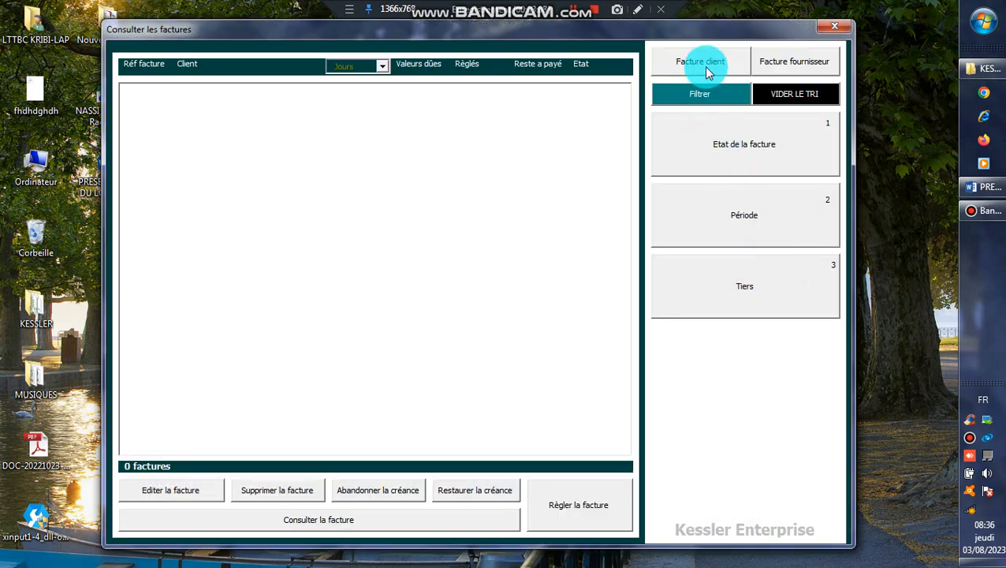
click(701, 63)
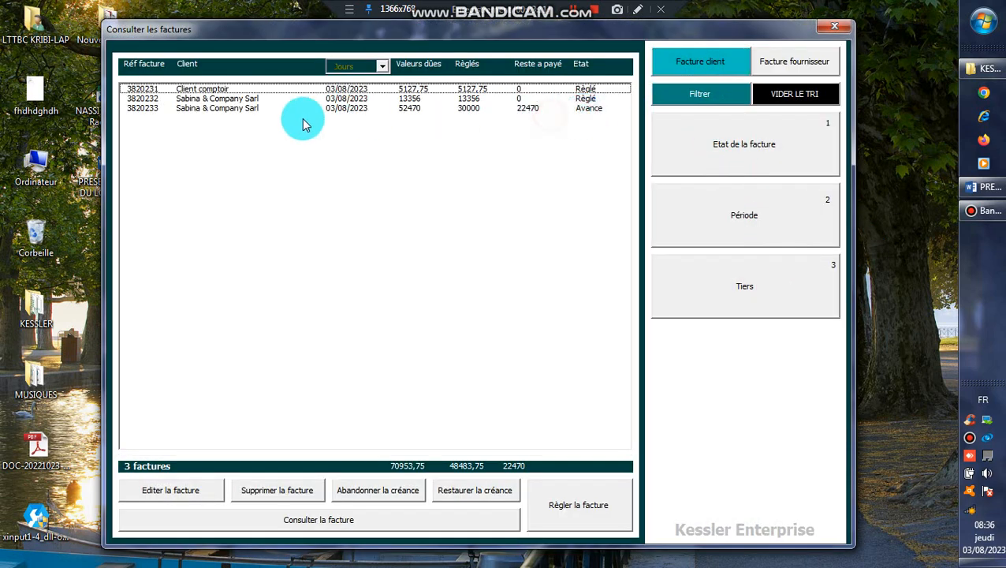
click(393, 111)
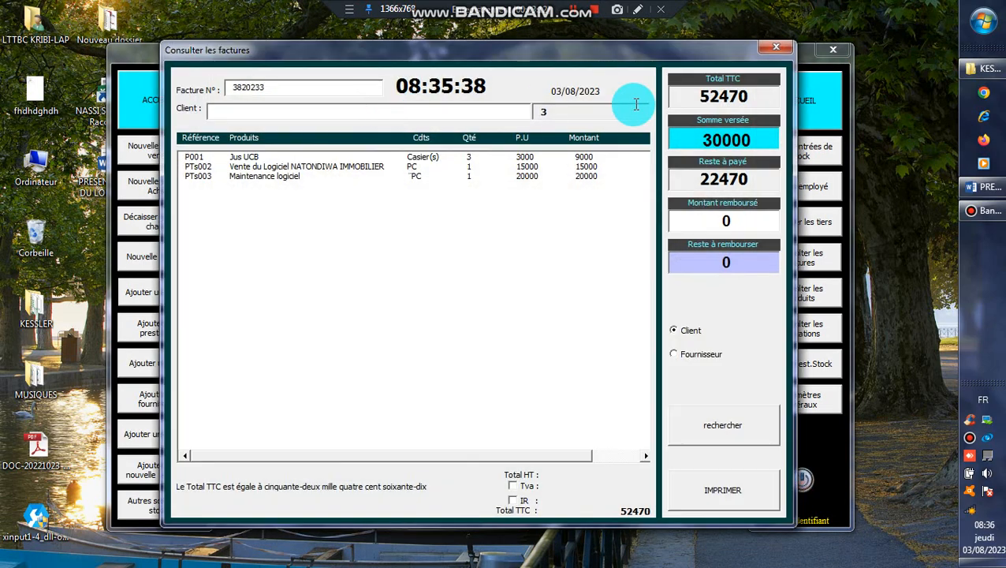
click(774, 50)
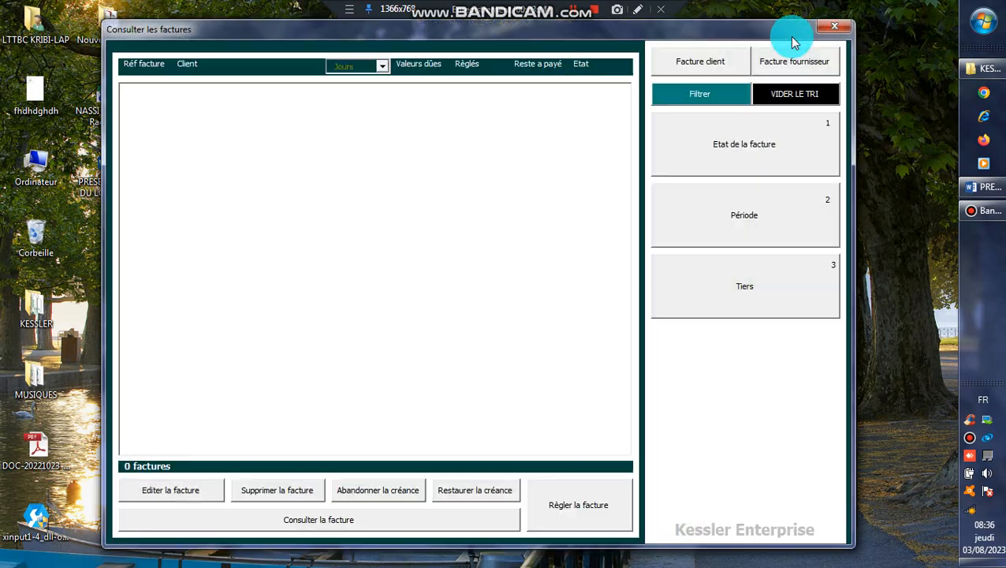
Redisplay the client invoice list and check the payment status of the 52470 invoice, then close the list
click(687, 69)
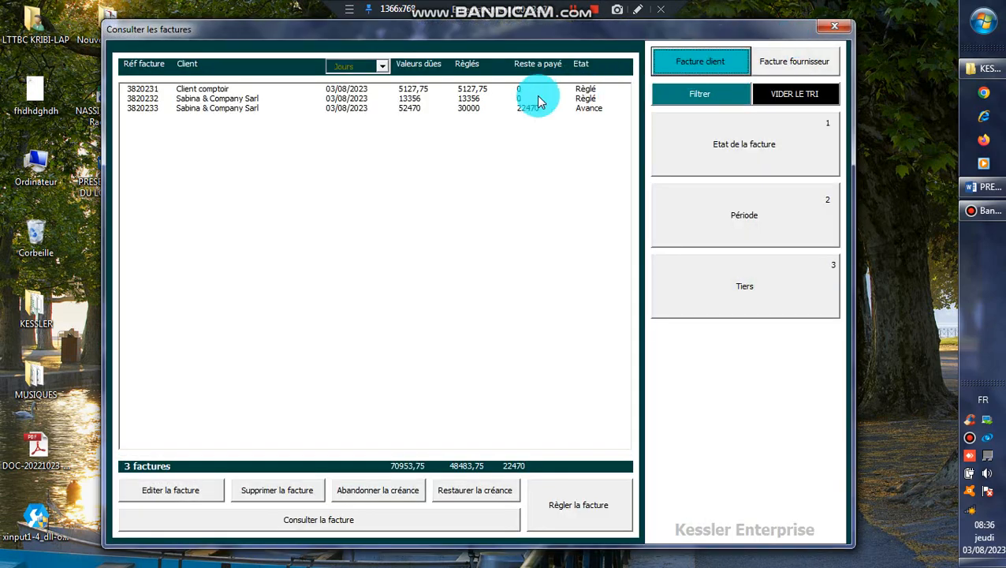
click(419, 109)
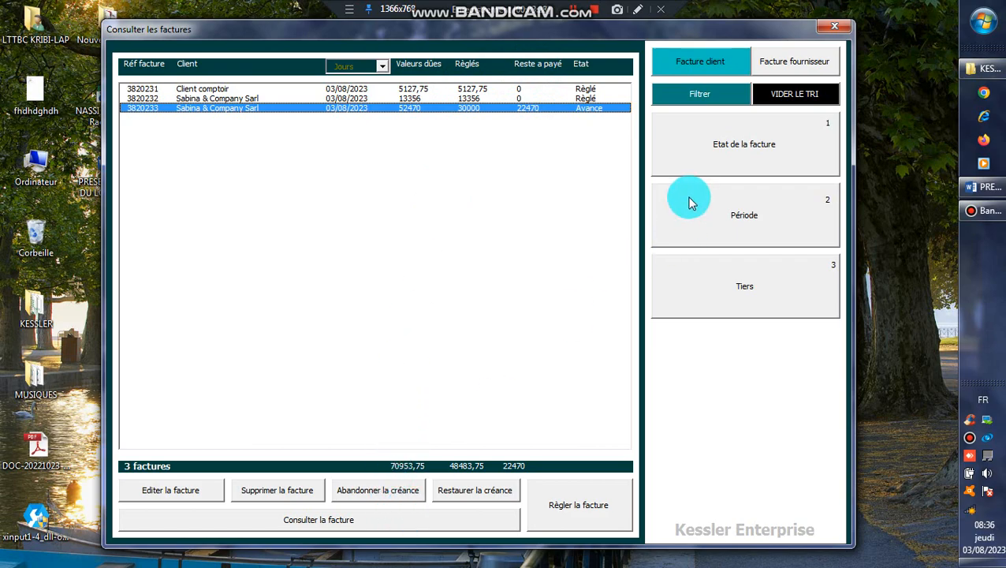
click(836, 30)
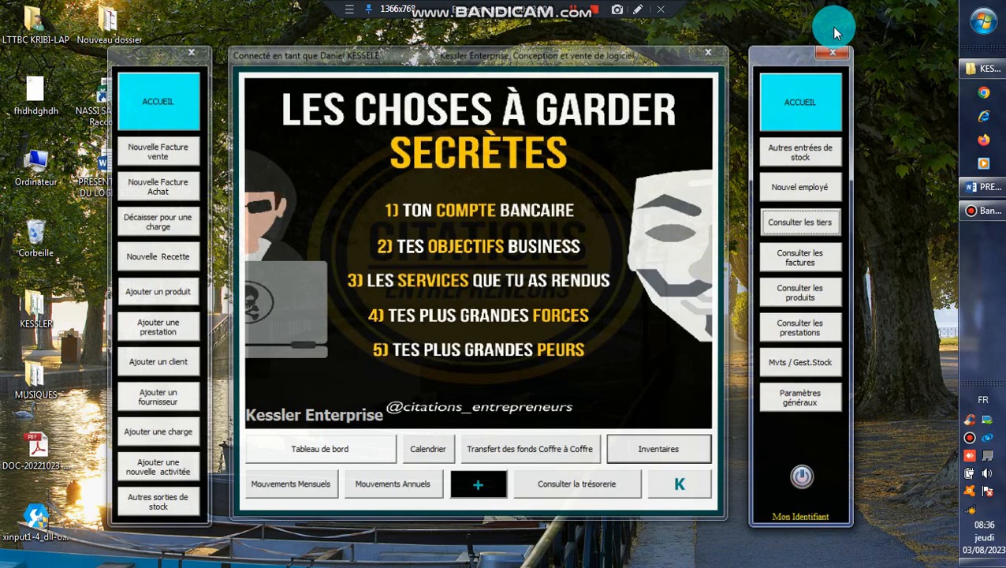
Open the receipt file fhdhdghdh from the desktop, examine the layout of the cash receipt, and close it
click(167, 152)
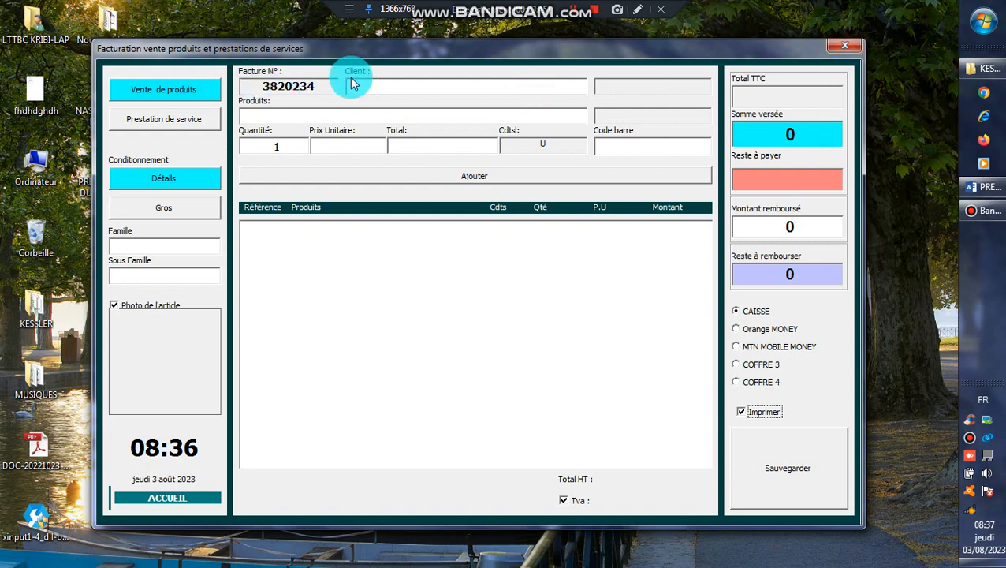
double_click(35, 93)
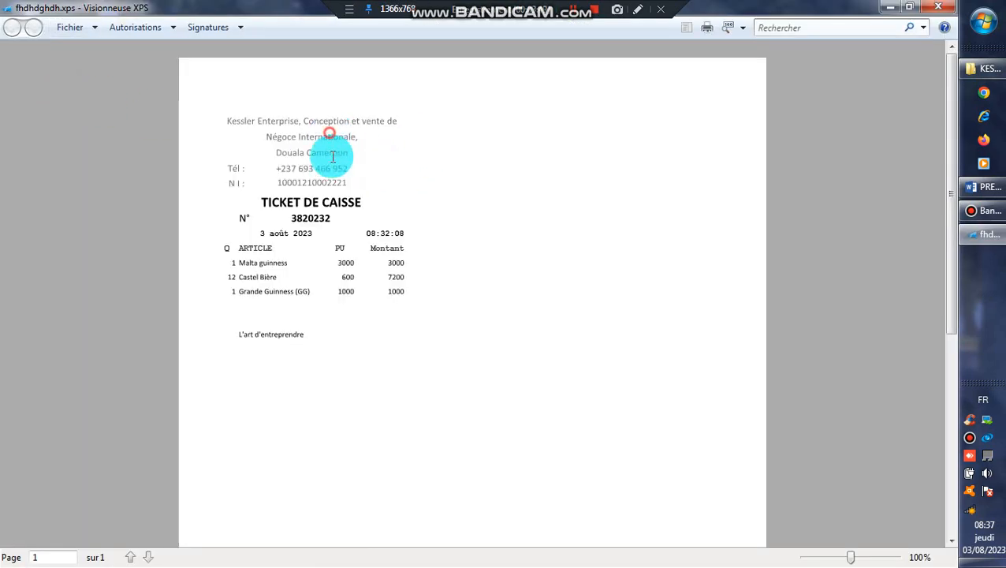
drag(330, 135, 247, 142)
click(308, 335)
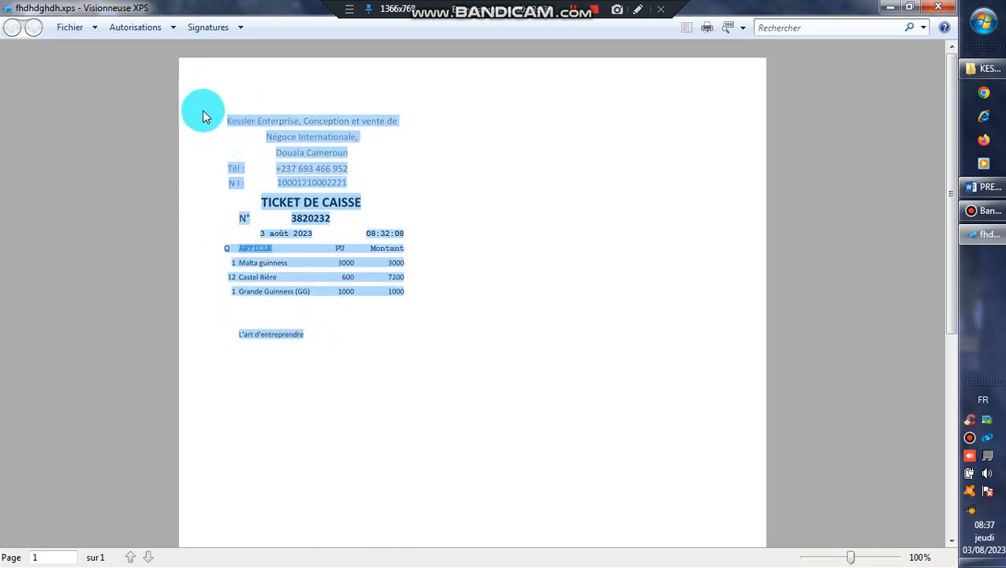
drag(204, 115, 272, 358)
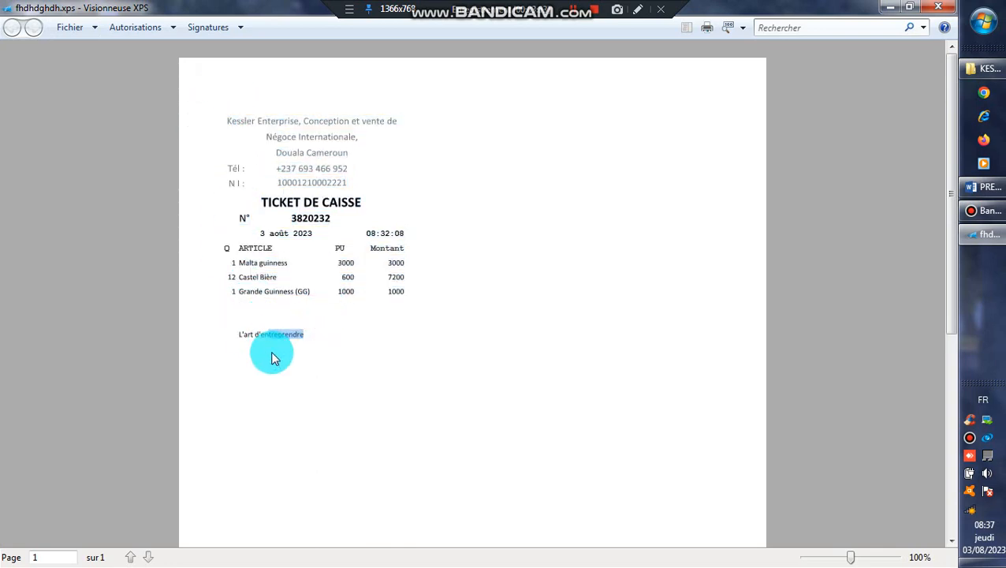
click(950, 9)
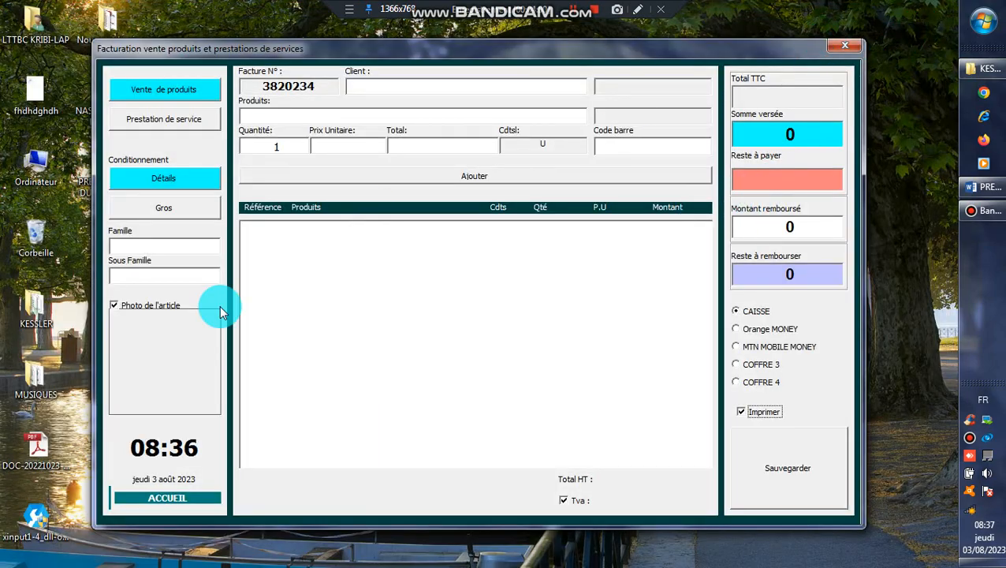
In the general invoice settings, disable printing cash receipts in place of the client invoice and save the settings
click(202, 503)
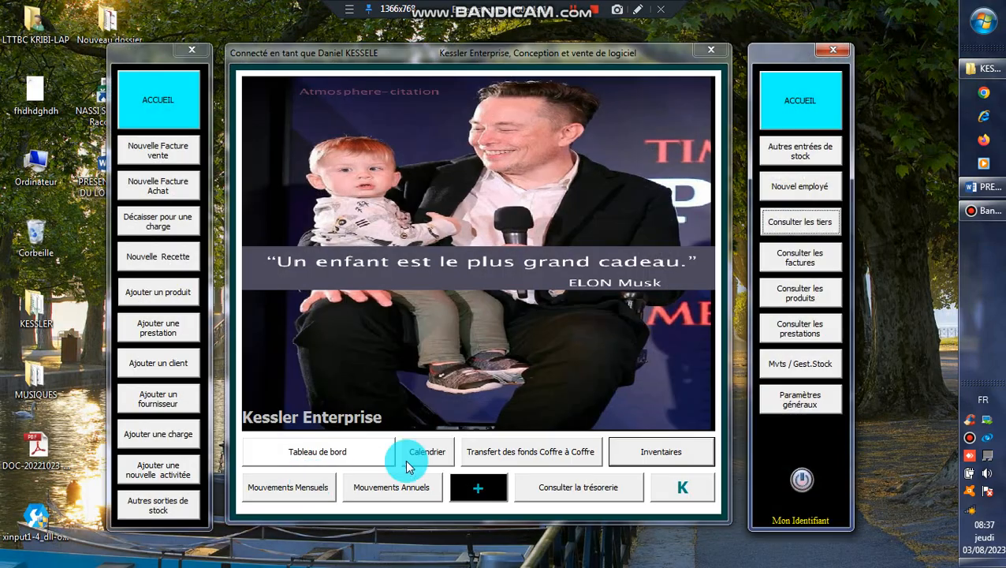
click(801, 399)
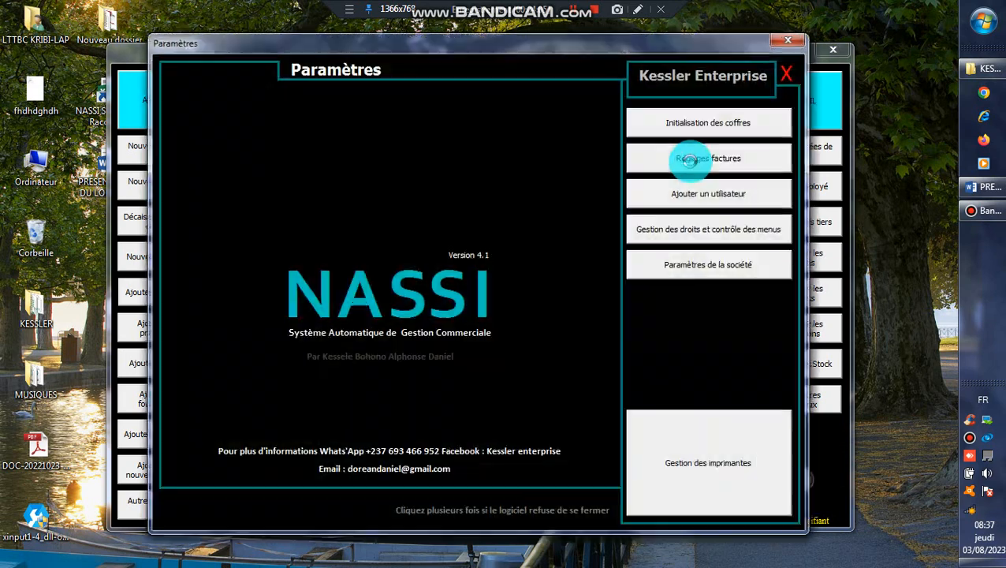
click(690, 158)
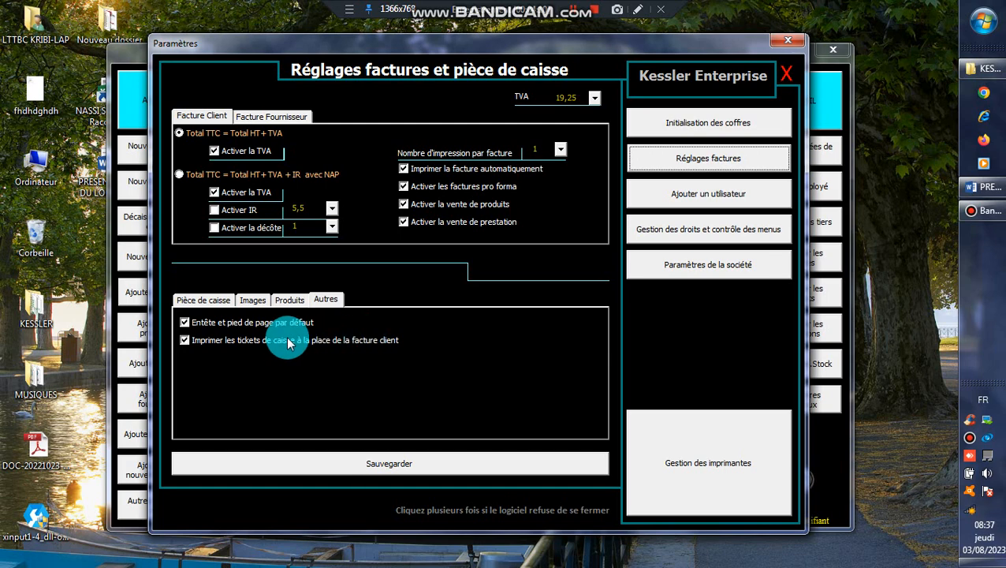
click(196, 341)
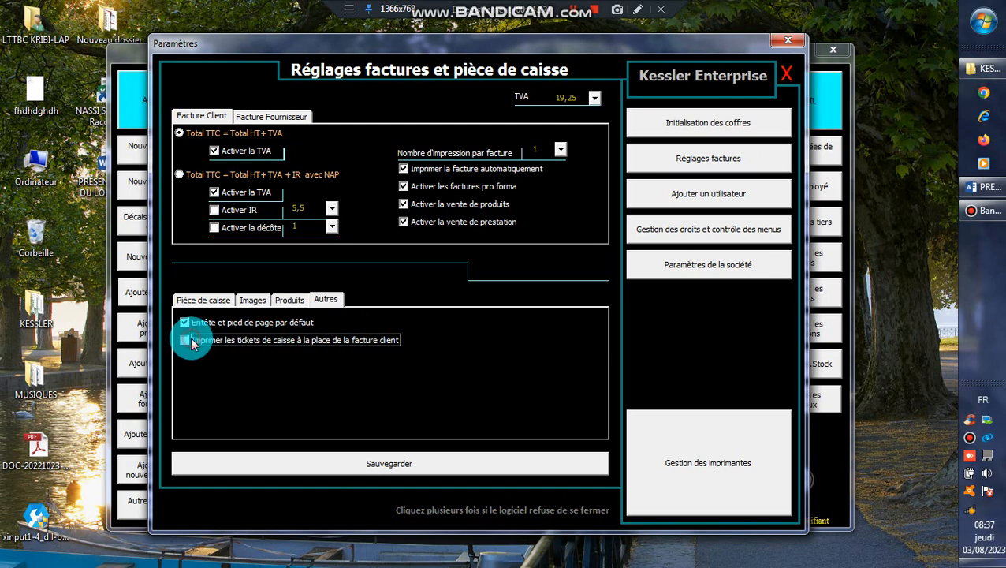
click(400, 464)
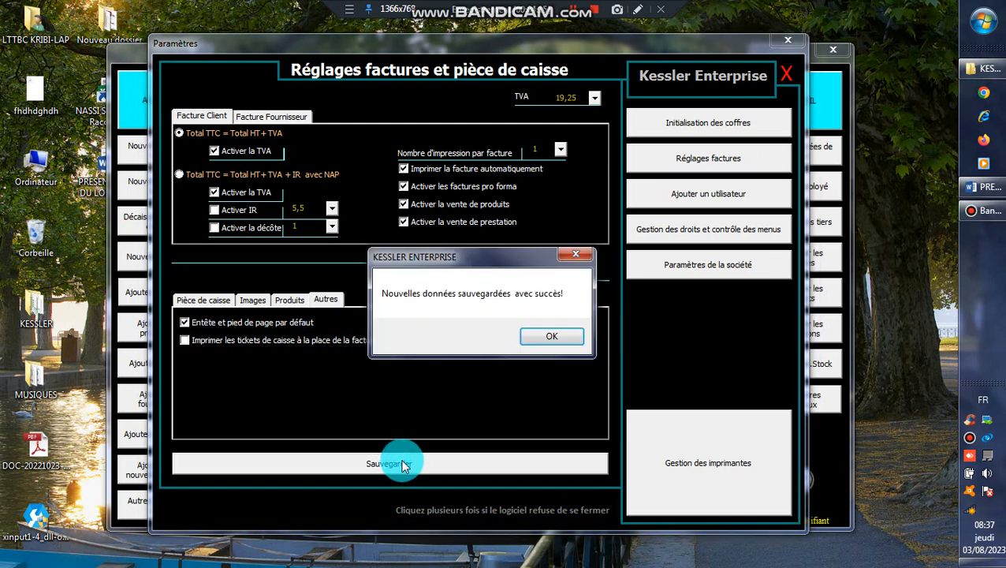
click(557, 336)
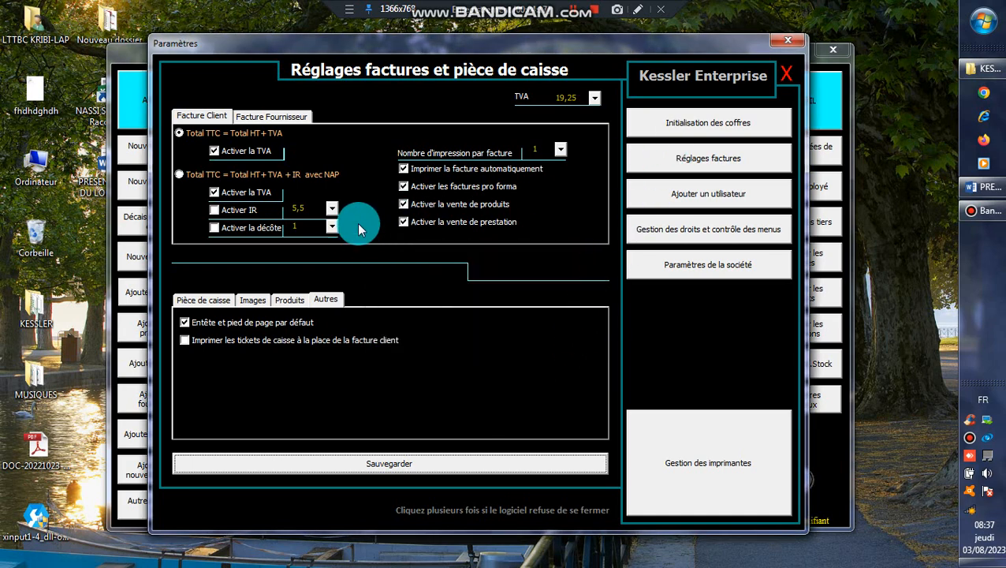
click(787, 41)
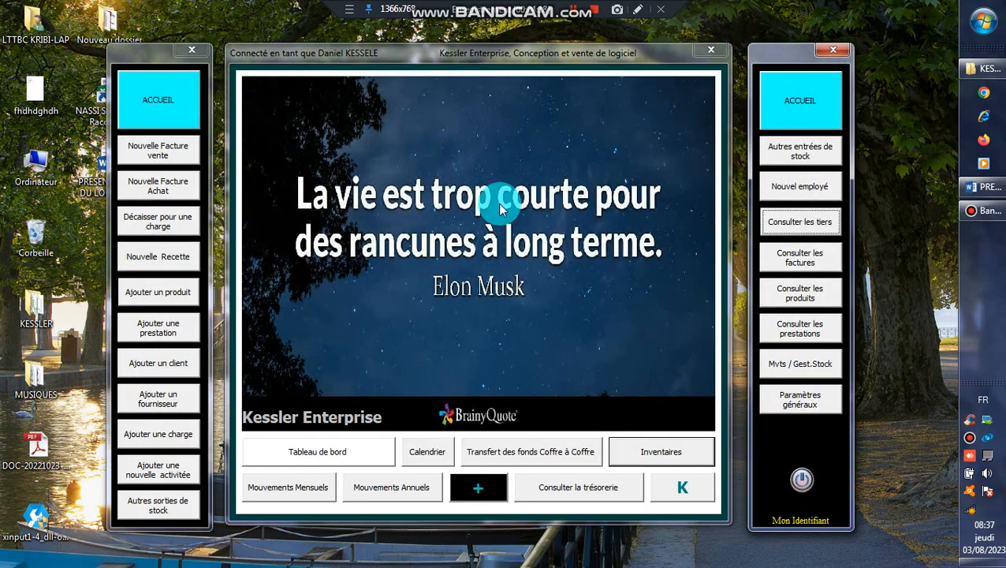
Open the invoice consultation window and list the client invoices
click(795, 218)
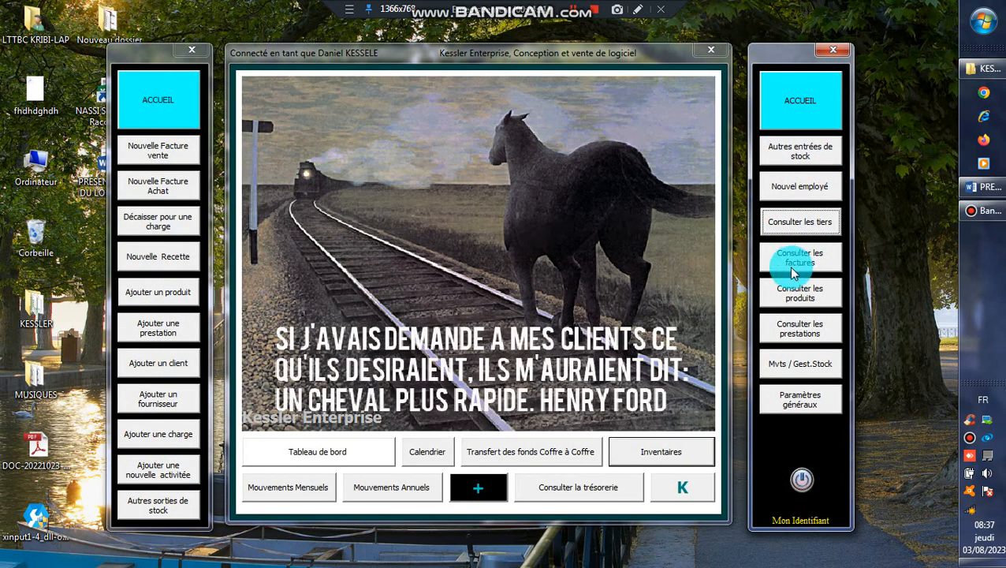
click(801, 258)
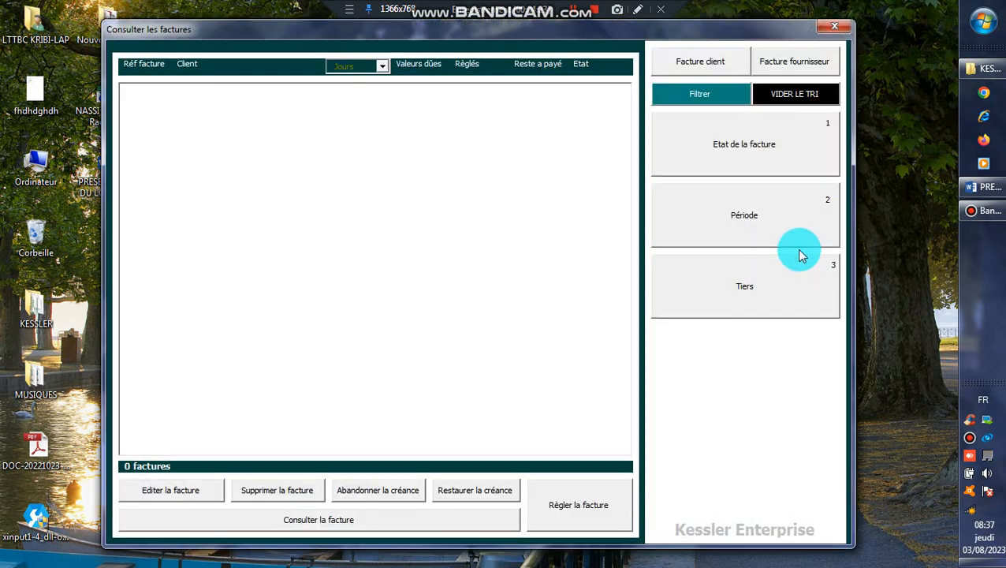
click(702, 55)
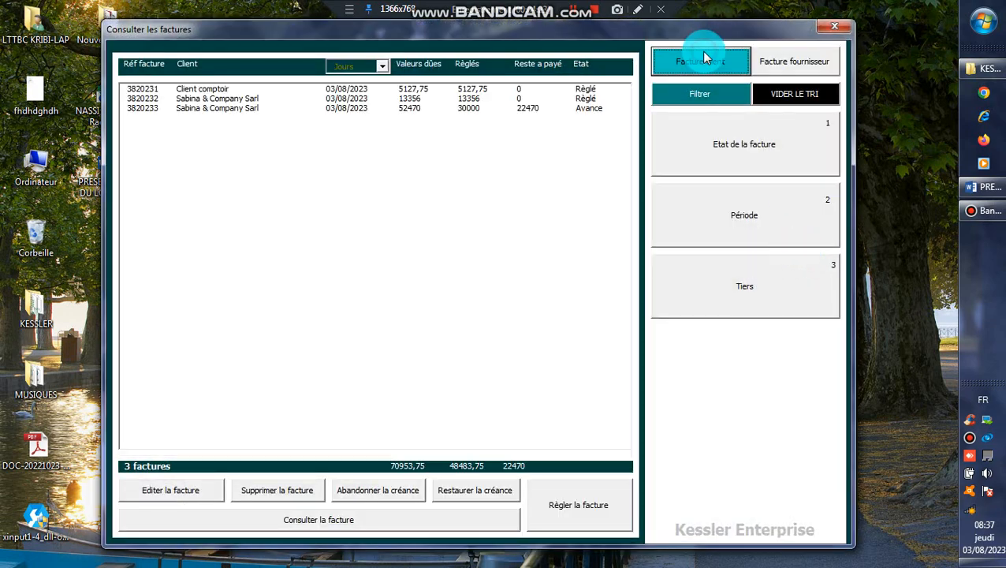
Open the 52470 client invoice, print it to the XPS file 464646464 on the desktop, and close the invoice windows
click(536, 109)
double_click(432, 111)
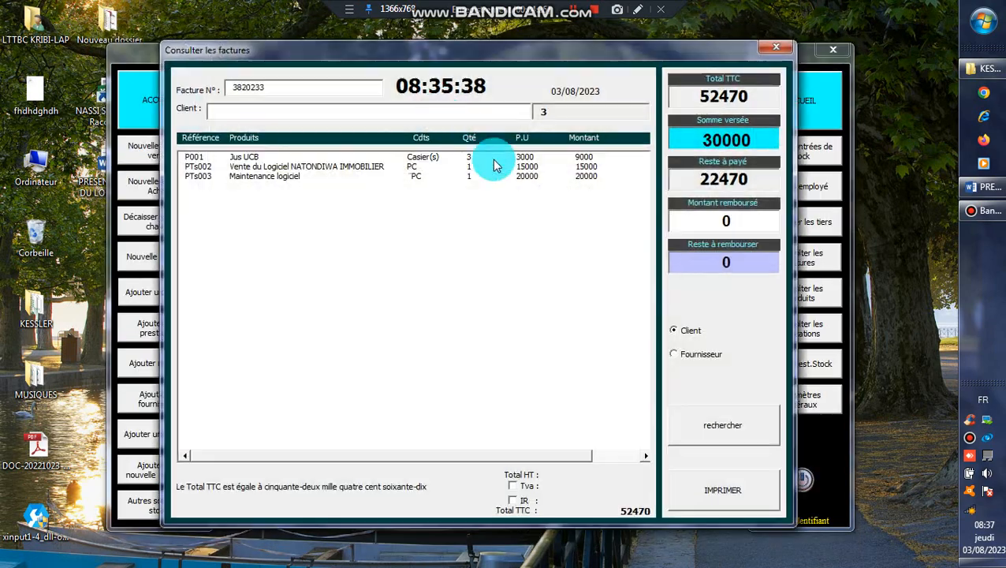
click(724, 483)
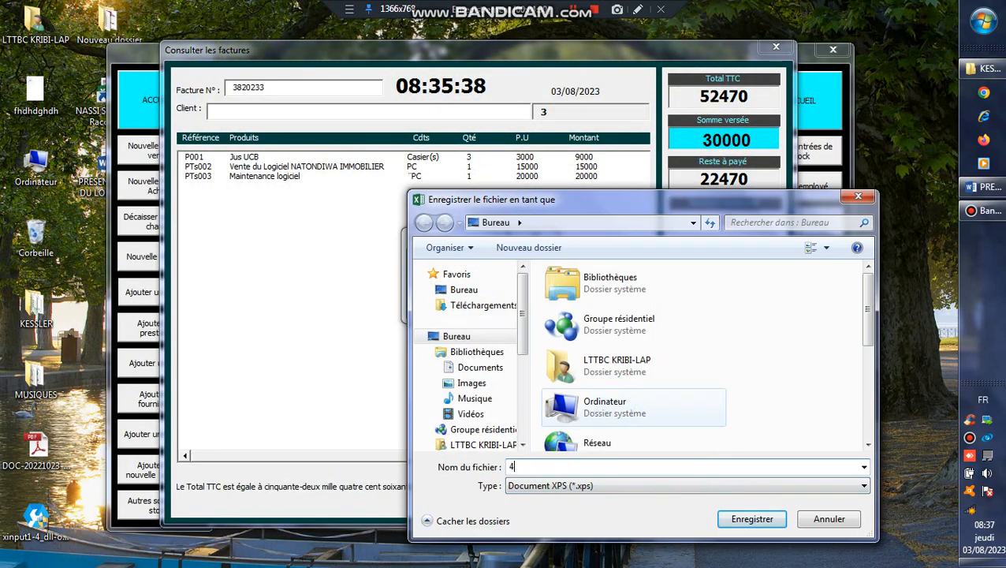
click(761, 529)
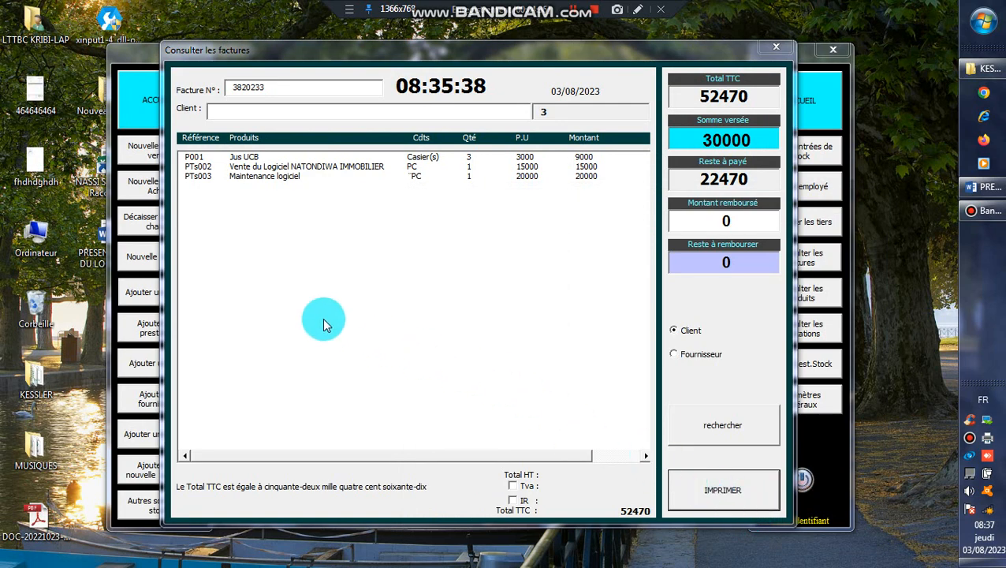
click(777, 47)
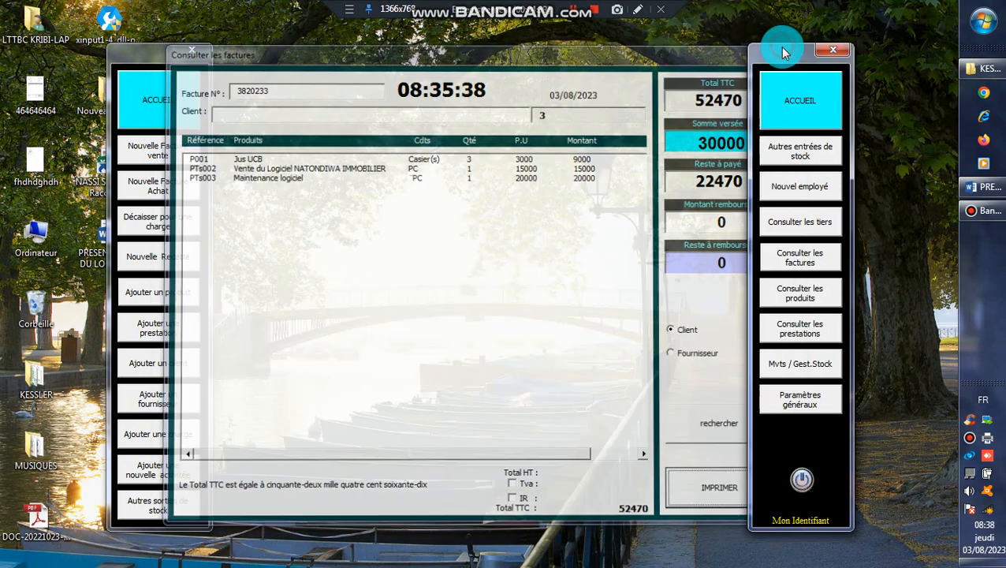
click(189, 48)
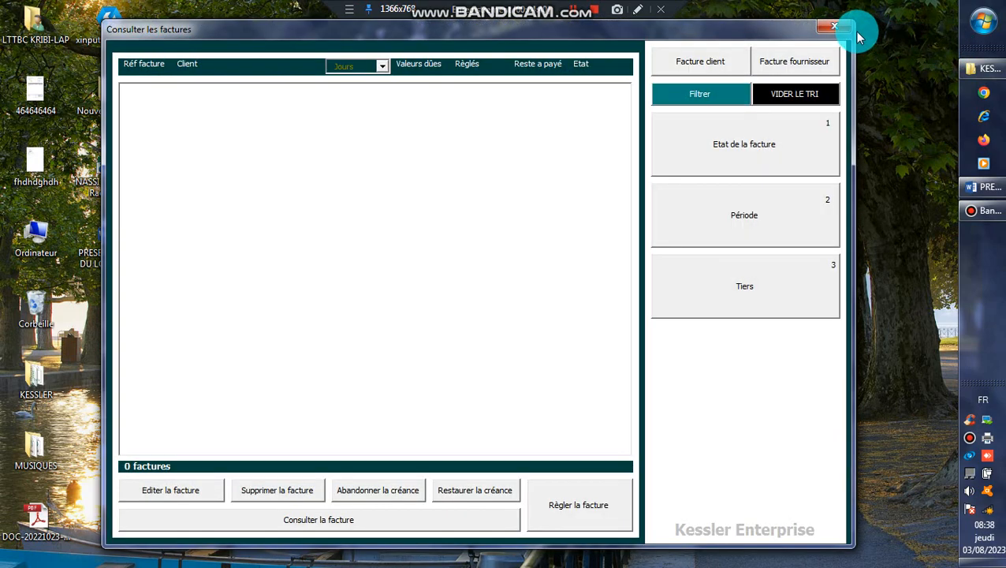
click(833, 29)
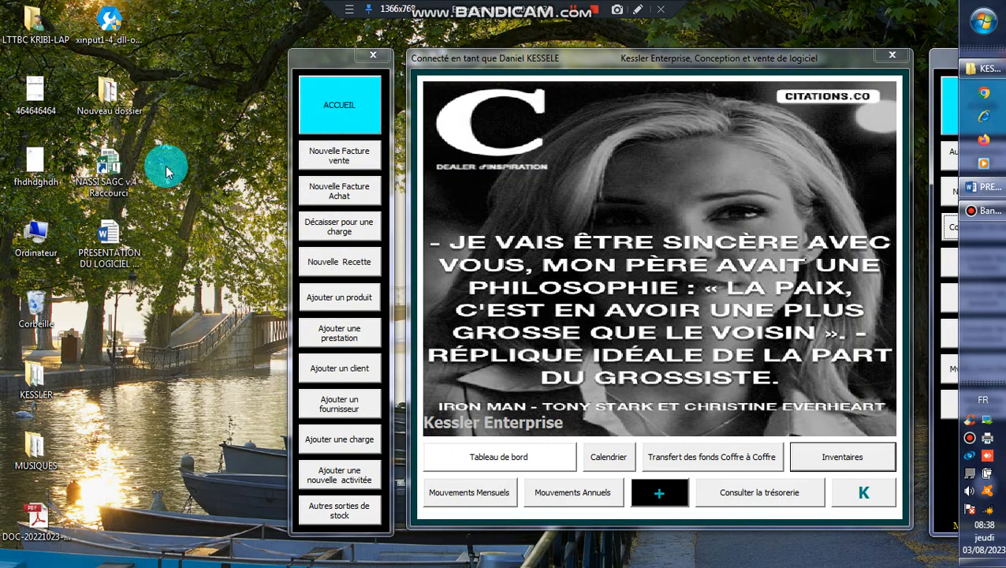
Open the file 464646464 from the desktop, examine the printed invoice's header, item table and totals, and close it
double_click(32, 99)
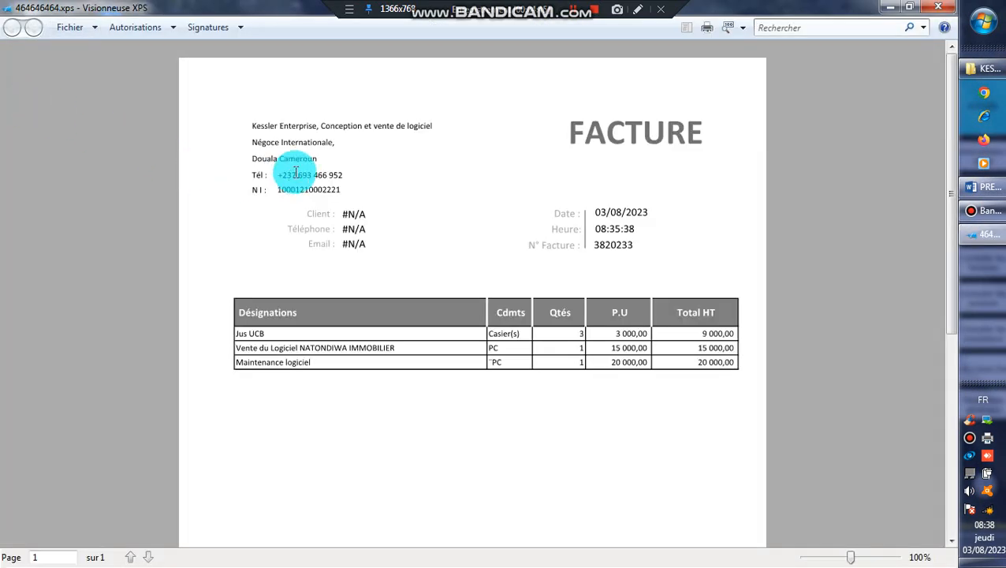
drag(948, 191, 931, 260)
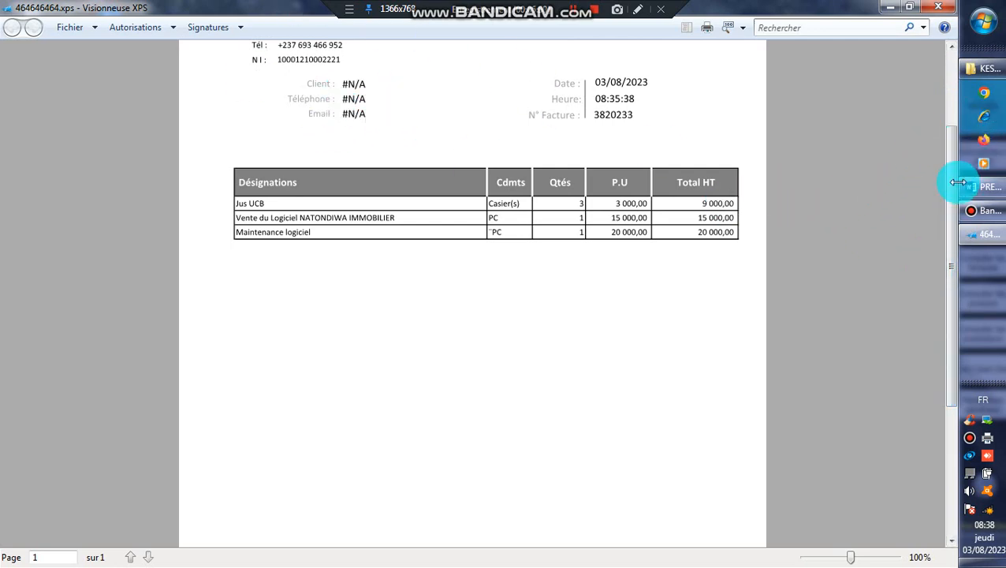
drag(952, 194, 946, 335)
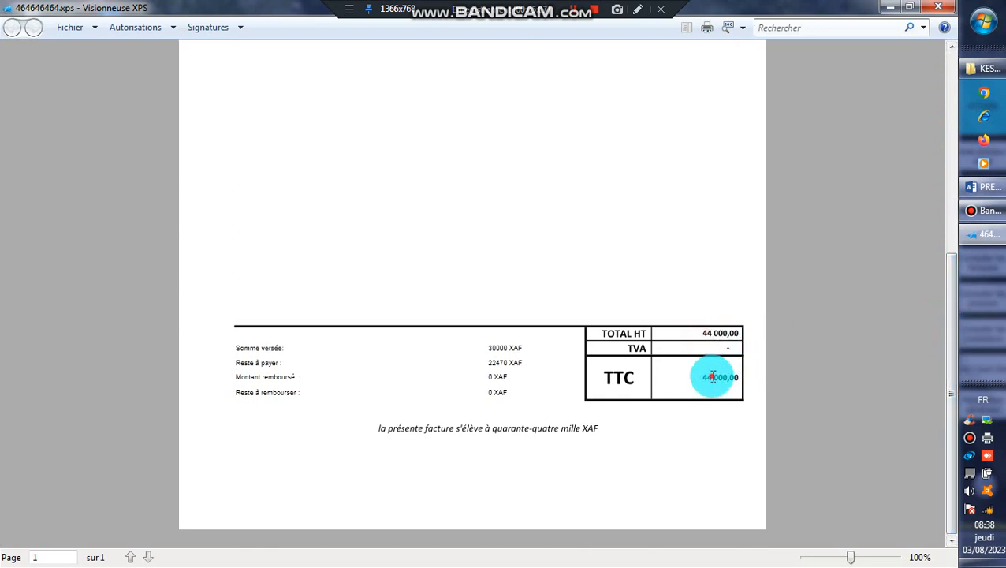
drag(712, 377, 871, 377)
drag(949, 351, 940, 158)
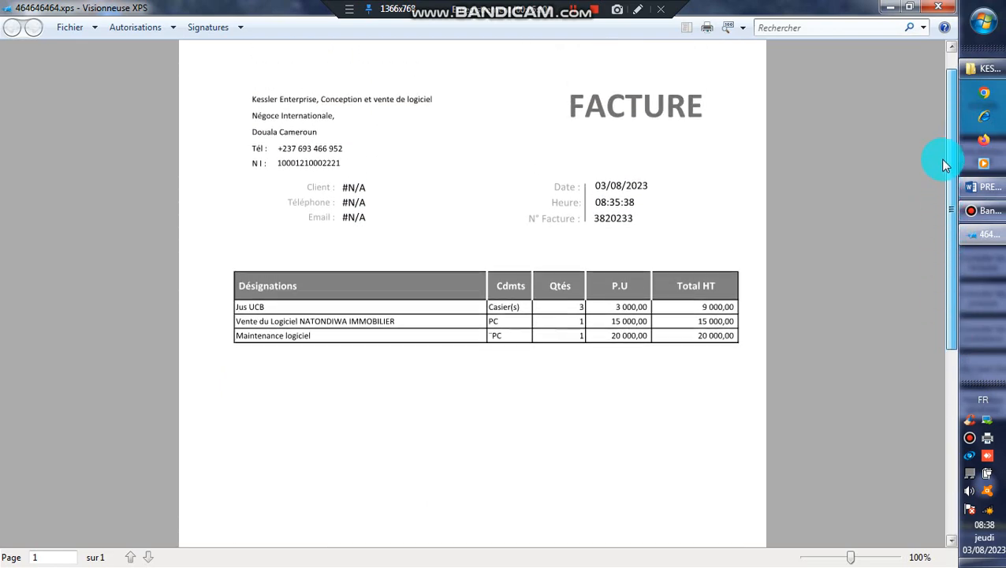
click(951, 10)
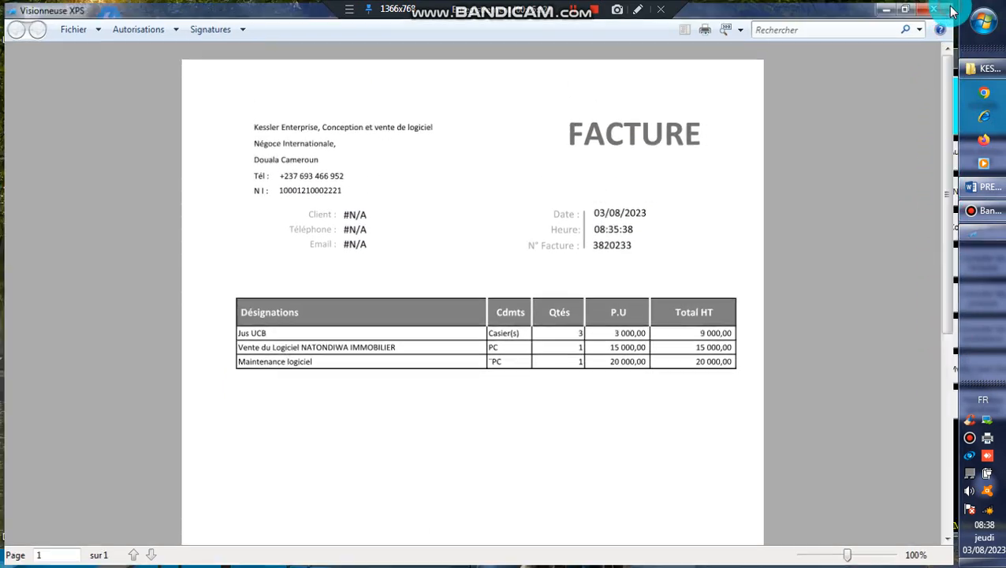
Review the client invoice VAT options and the cash receipt printing option in the invoice settings, and close the settings
click(281, 65)
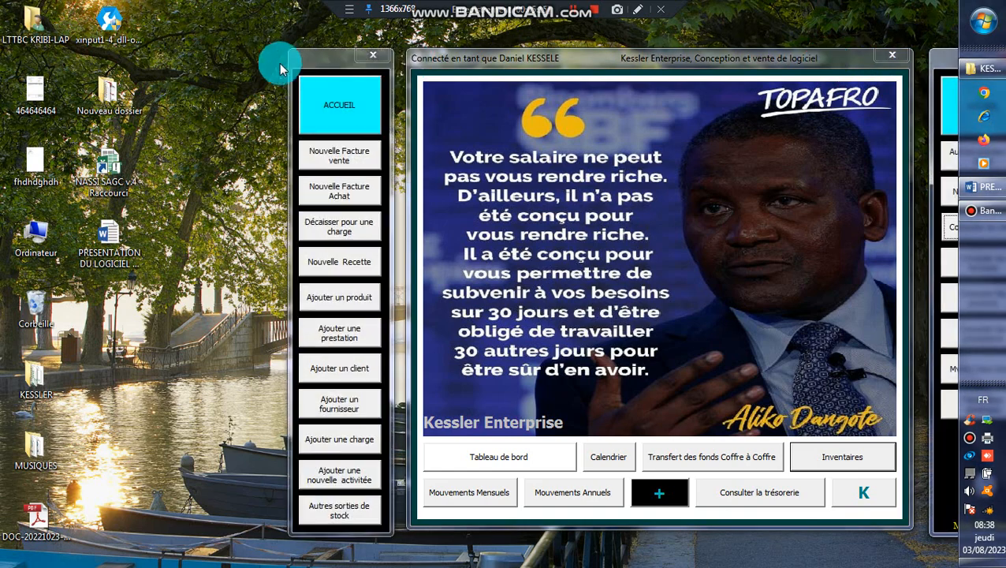
click(321, 109)
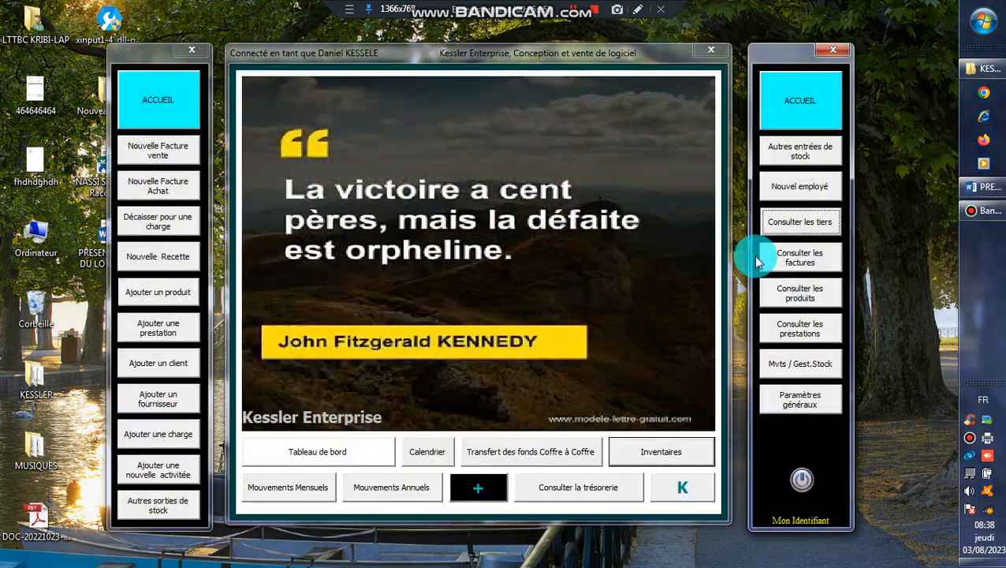
click(794, 399)
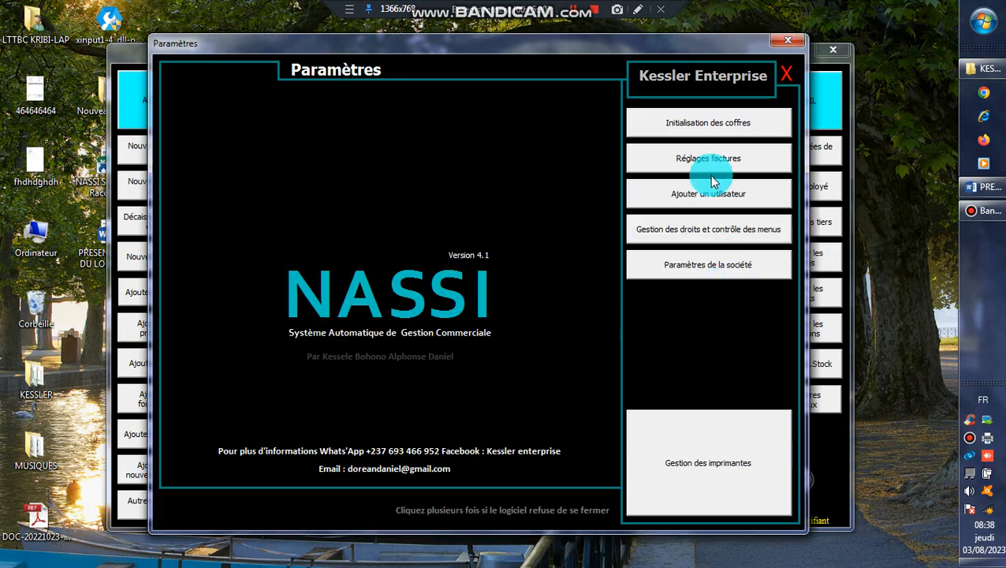
click(713, 162)
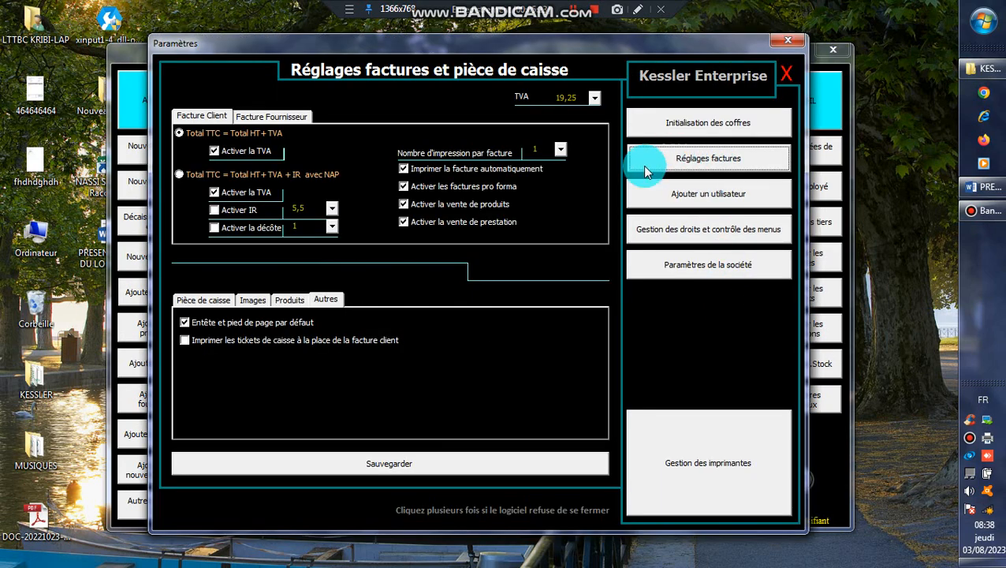
click(241, 340)
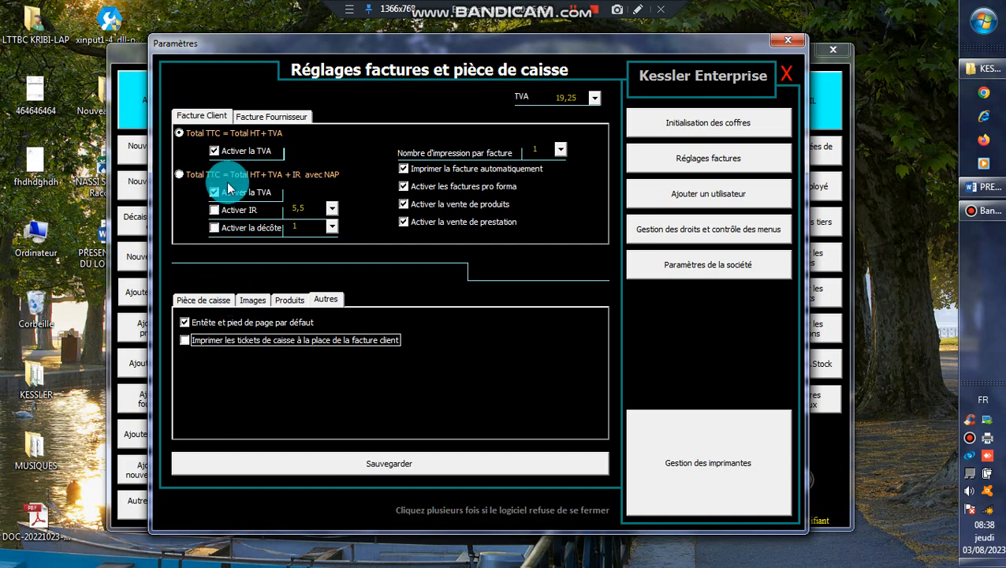
click(799, 45)
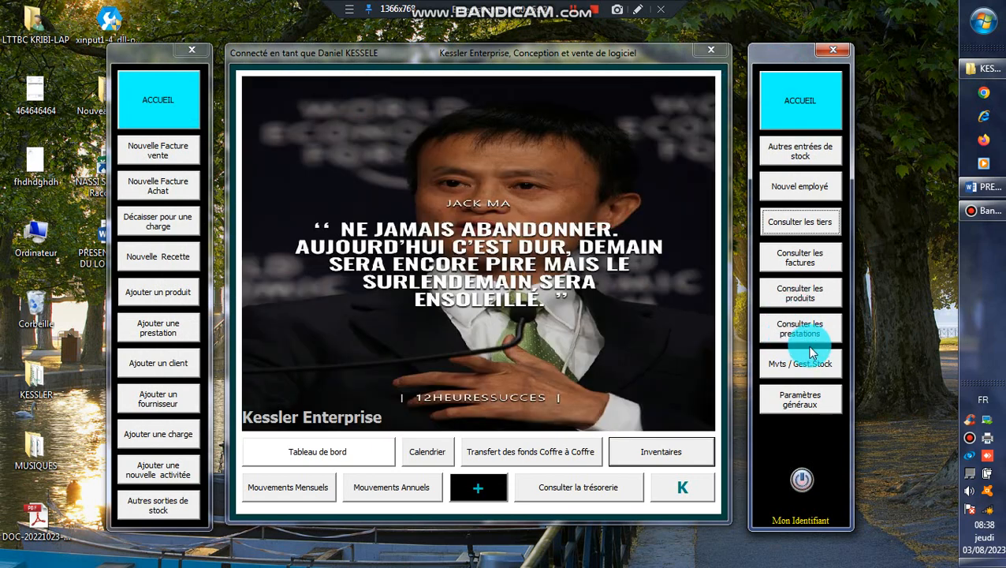
List the client invoices in the consultation window, open the 52470 invoice to view its details, and close it
click(797, 256)
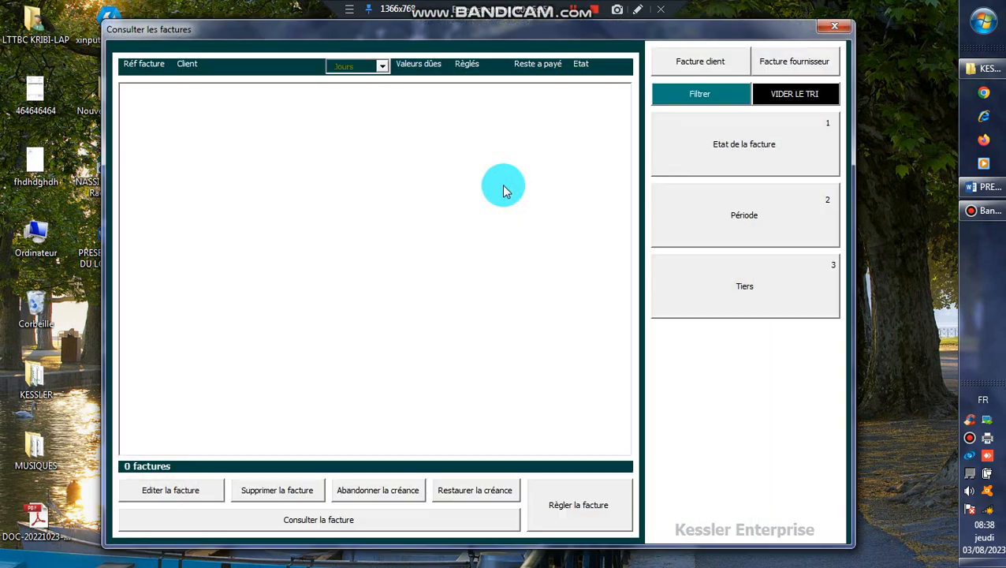
click(698, 56)
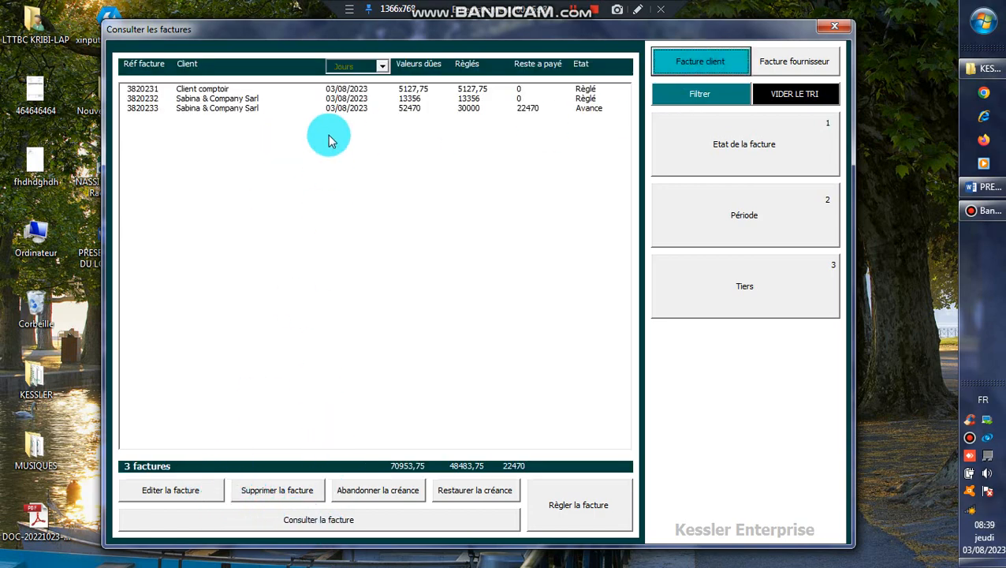
click(330, 111)
double_click(331, 110)
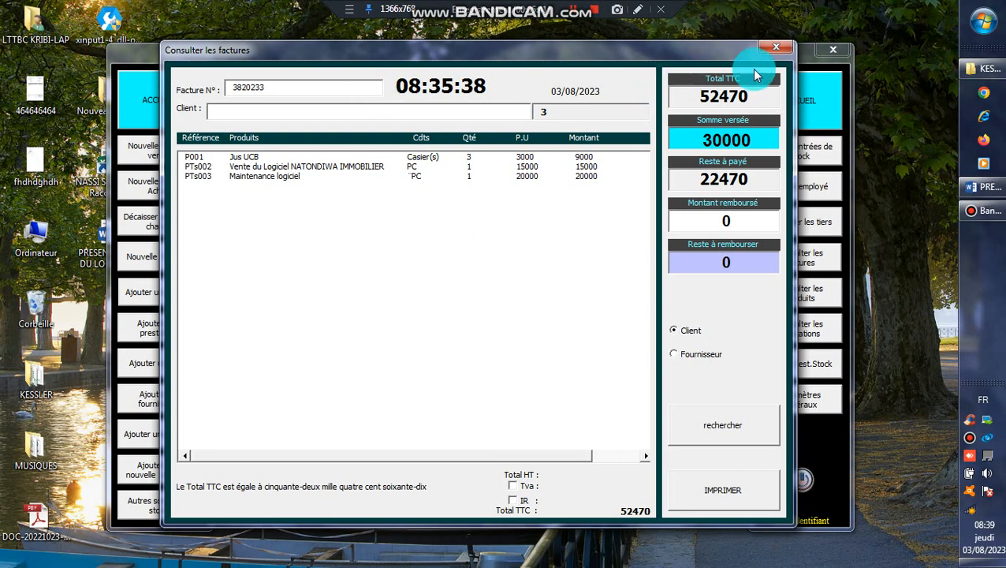
click(777, 51)
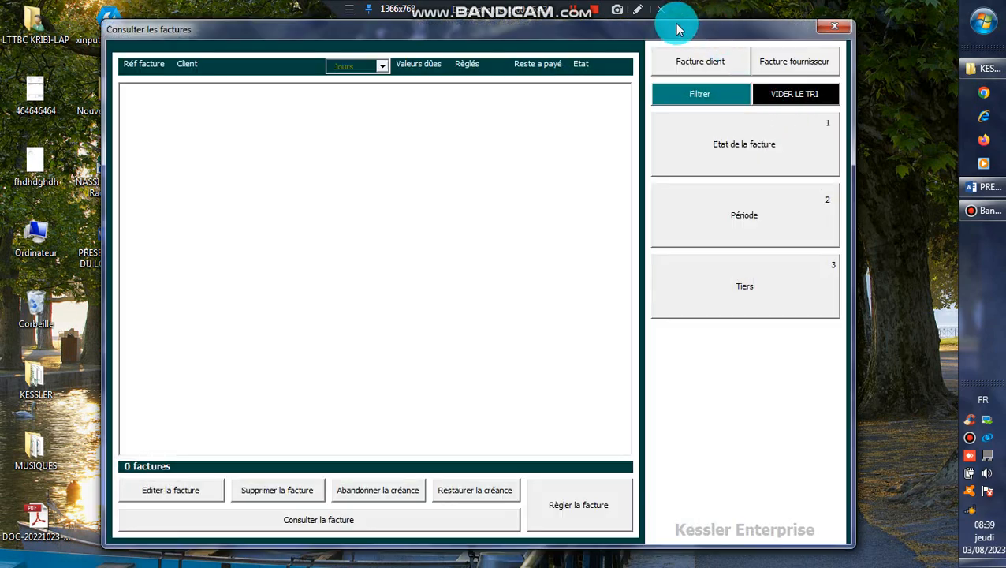
List the client invoices again and open the Client comptoir invoice of 5127,75
click(686, 63)
click(461, 89)
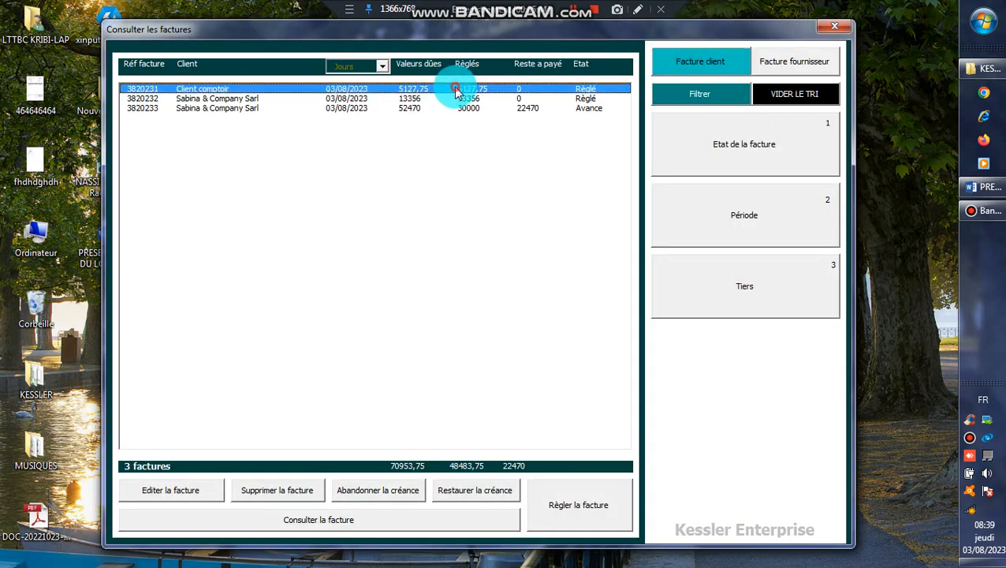
double_click(380, 93)
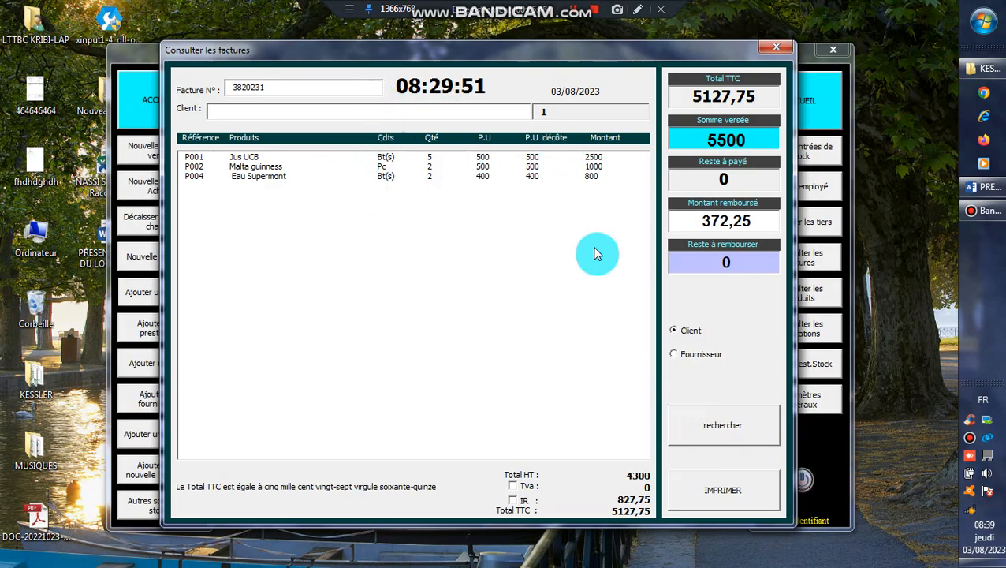
Print the opened invoice to an XPS file named agzrgsgr on the desktop
click(722, 491)
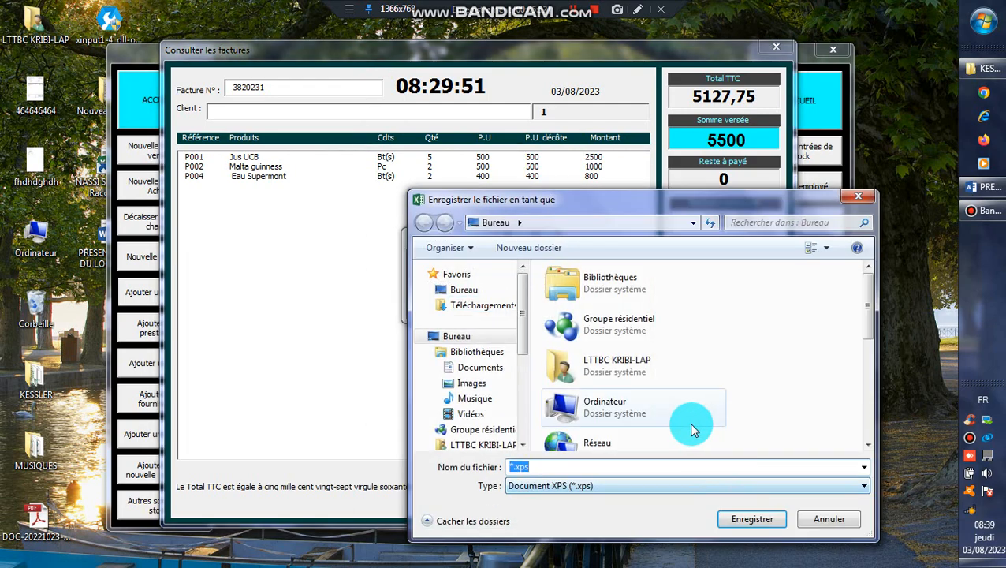
click(627, 469)
key(BackSpace)
key(BackSpace)
key(BackSpace)
key(BackSpace)
key(BackSpace)
text(agzrgsgr)
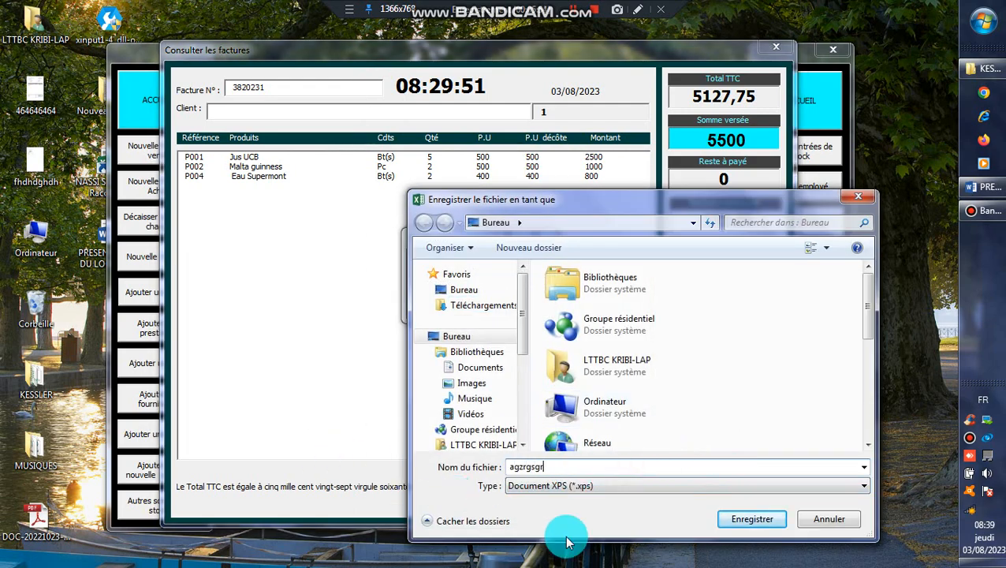
click(765, 522)
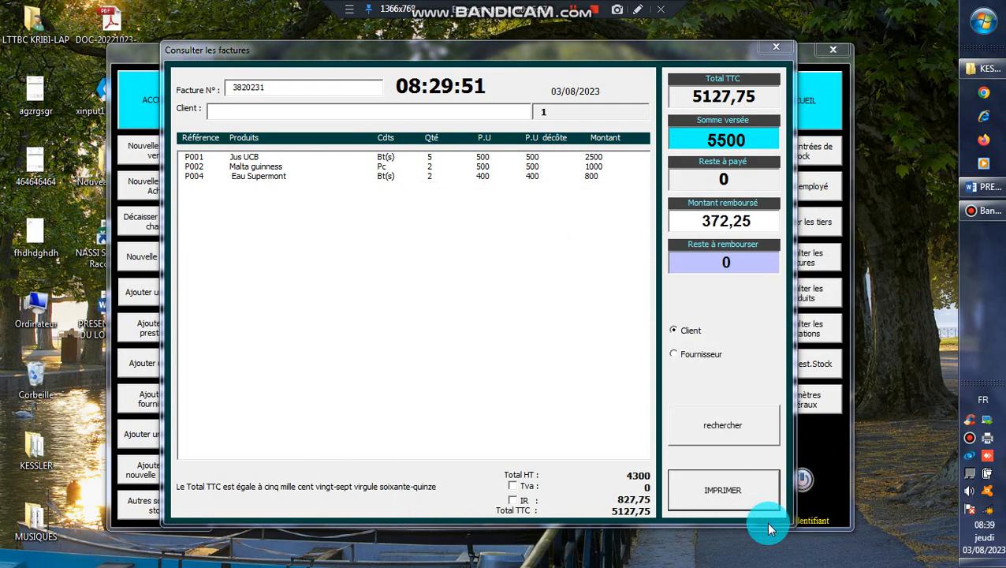
Open the file agzrgsgr from the desktop and examine the invoice's client details and its quantity, unit price and discounted price columns
double_click(26, 94)
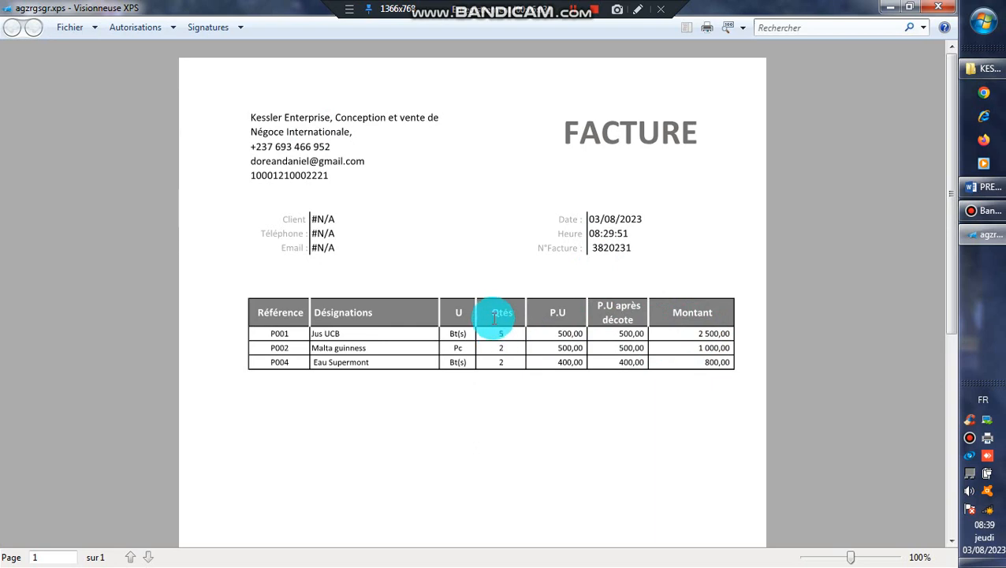
drag(492, 313, 566, 315)
drag(596, 309, 640, 321)
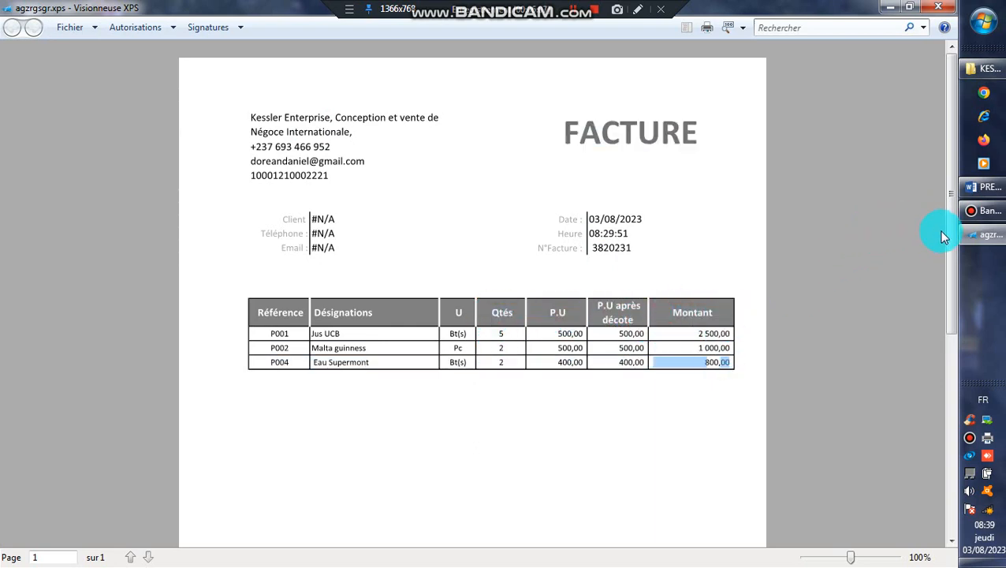
drag(951, 279, 952, 316)
drag(336, 149, 374, 136)
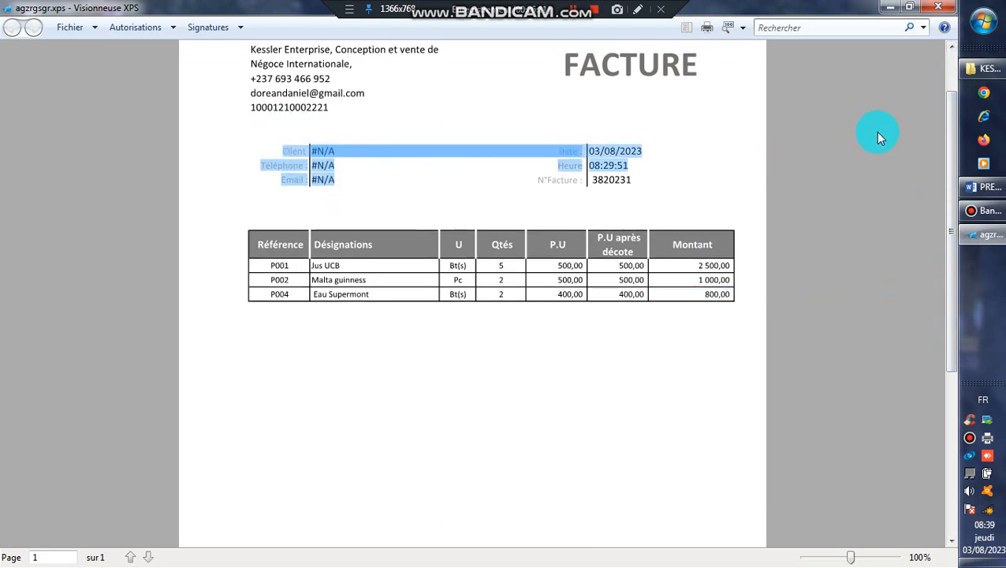
click(986, 210)
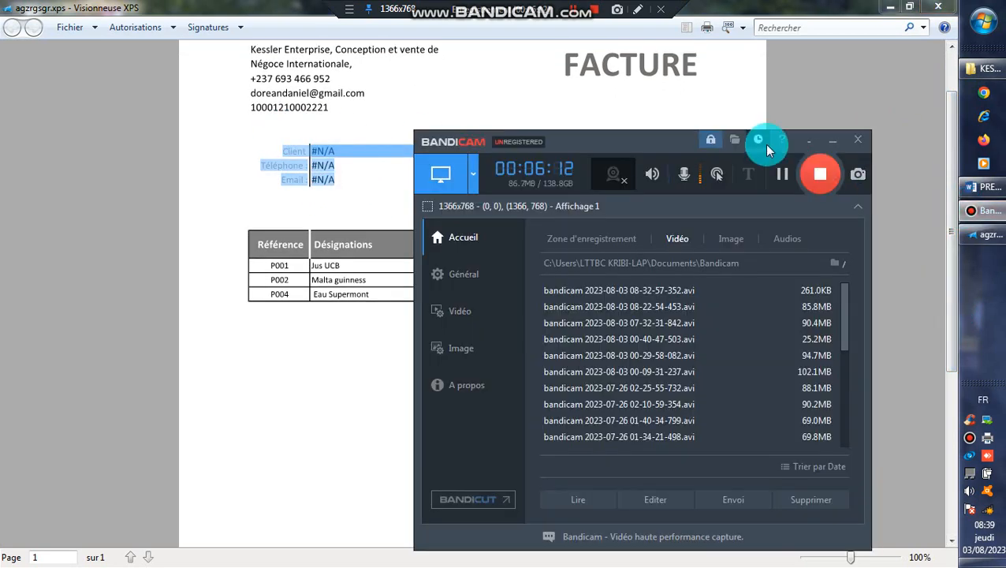
click(858, 140)
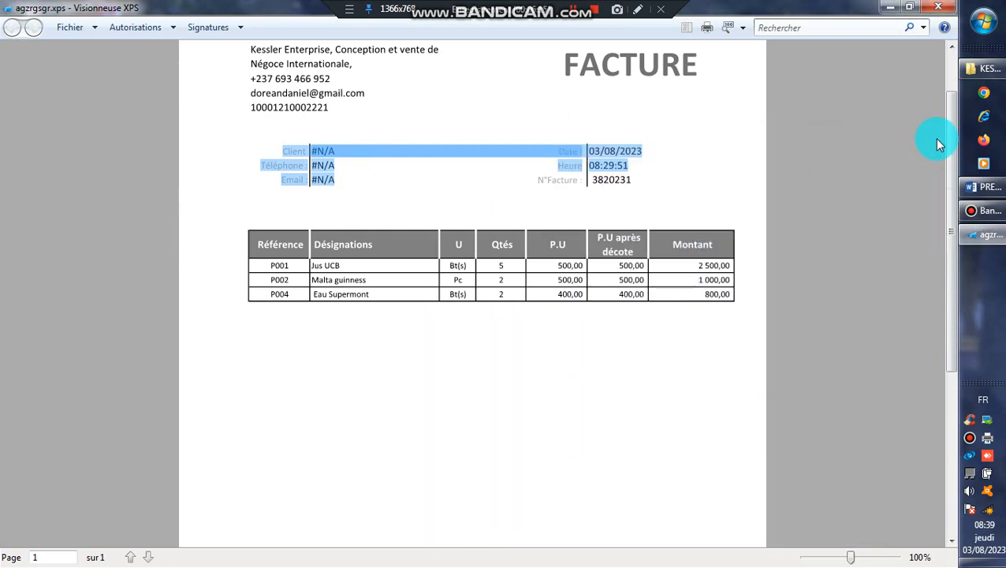
Examine the invoice footer: the HT, TVA, IR, TTC and NAP totals, the amount in words, and the paid and refunded amounts
drag(951, 118, 945, 339)
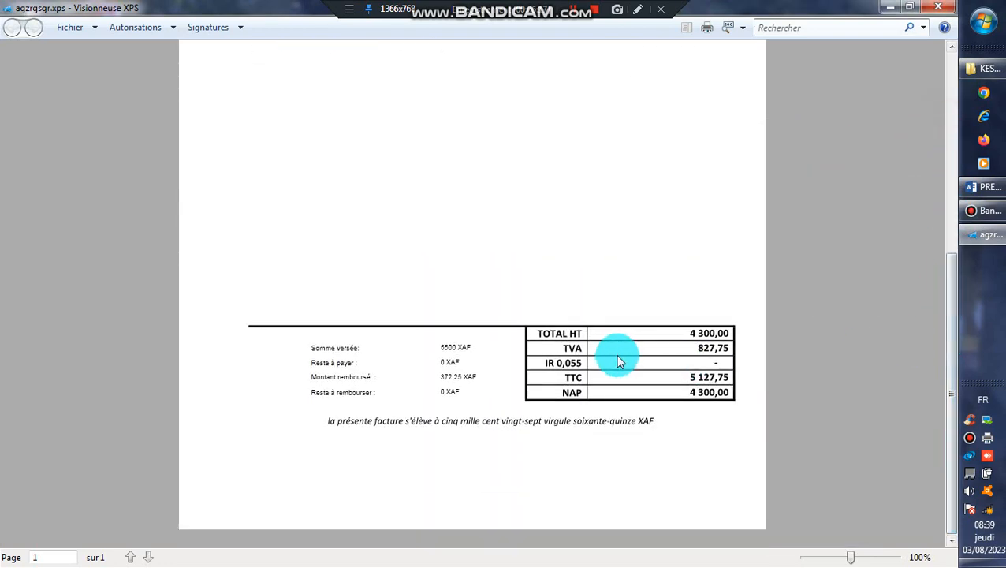
drag(676, 332, 699, 332)
drag(628, 347, 743, 345)
drag(665, 364, 726, 364)
drag(667, 388, 716, 393)
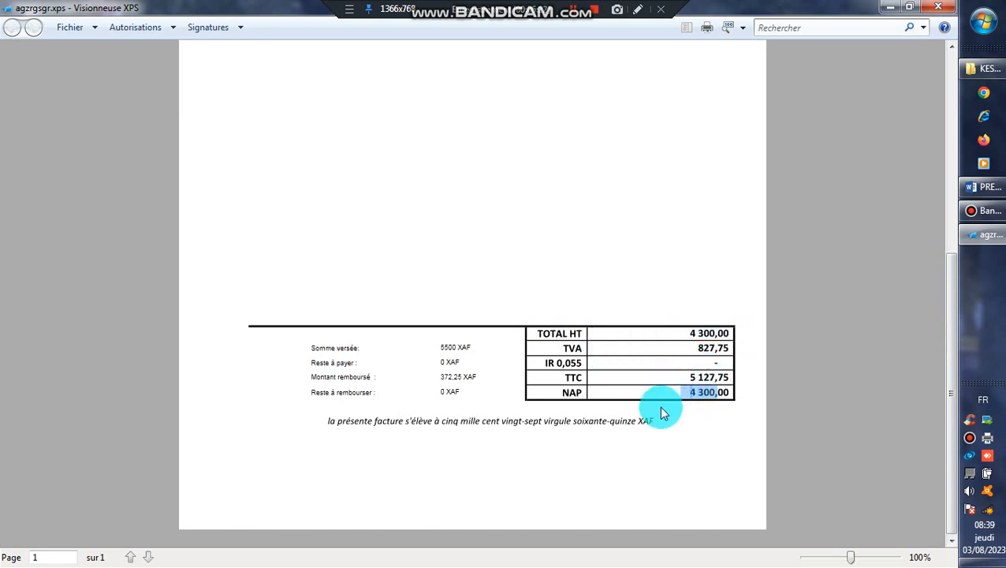
drag(661, 421, 391, 415)
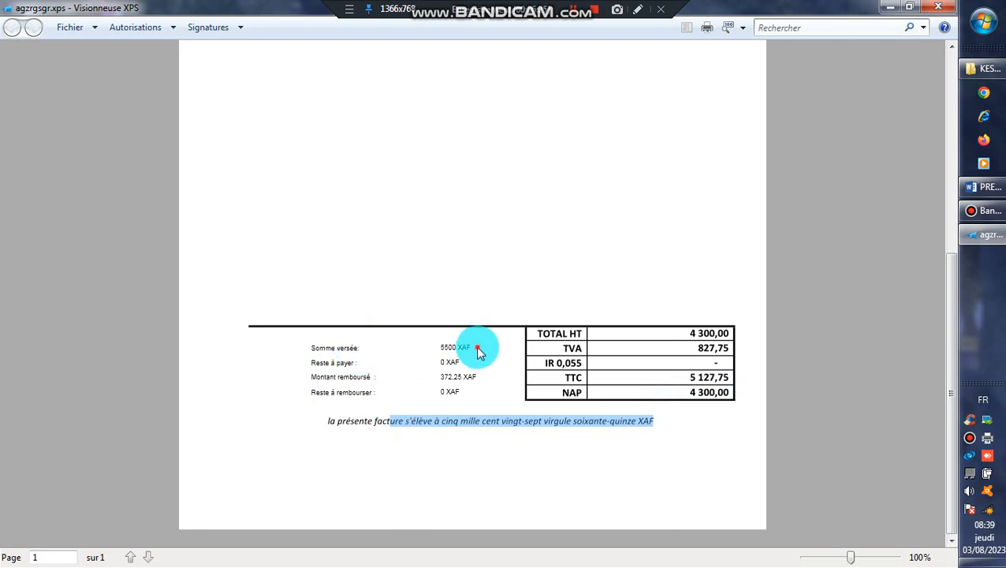
drag(478, 347, 417, 341)
drag(492, 376, 319, 356)
click(365, 368)
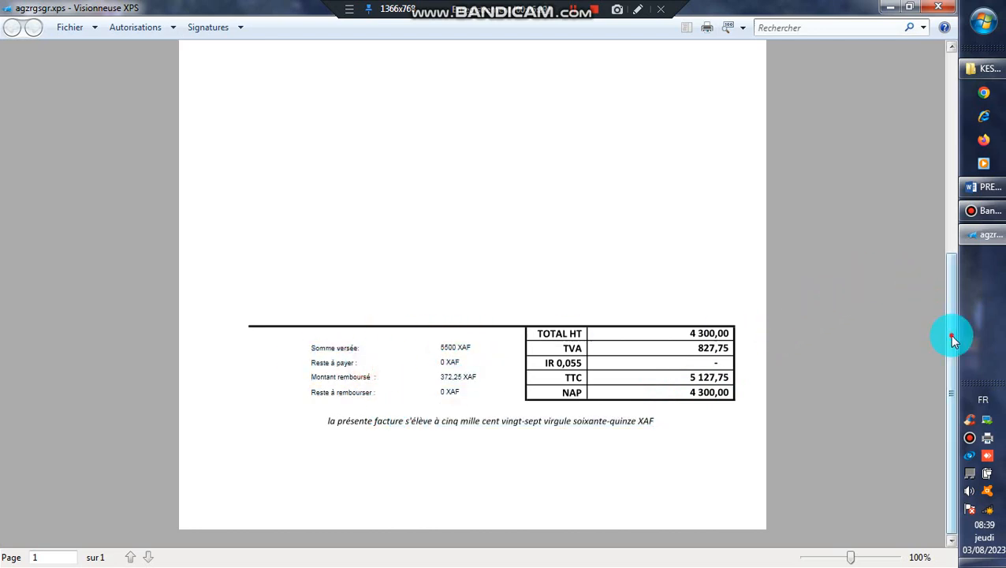
Close the printed invoice, the opened invoice form and the invoice list to return to the home screen
drag(953, 339, 978, 99)
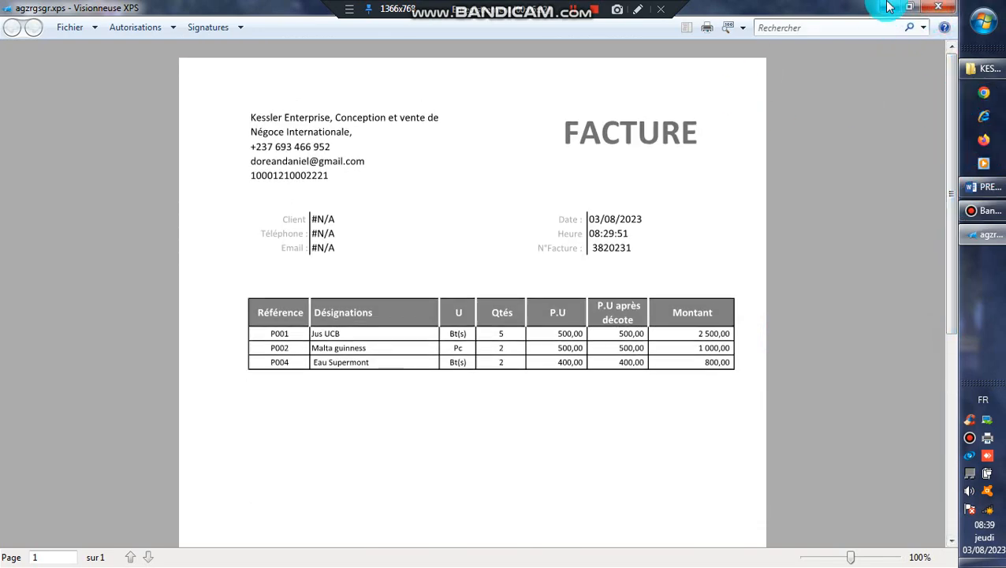
click(937, 8)
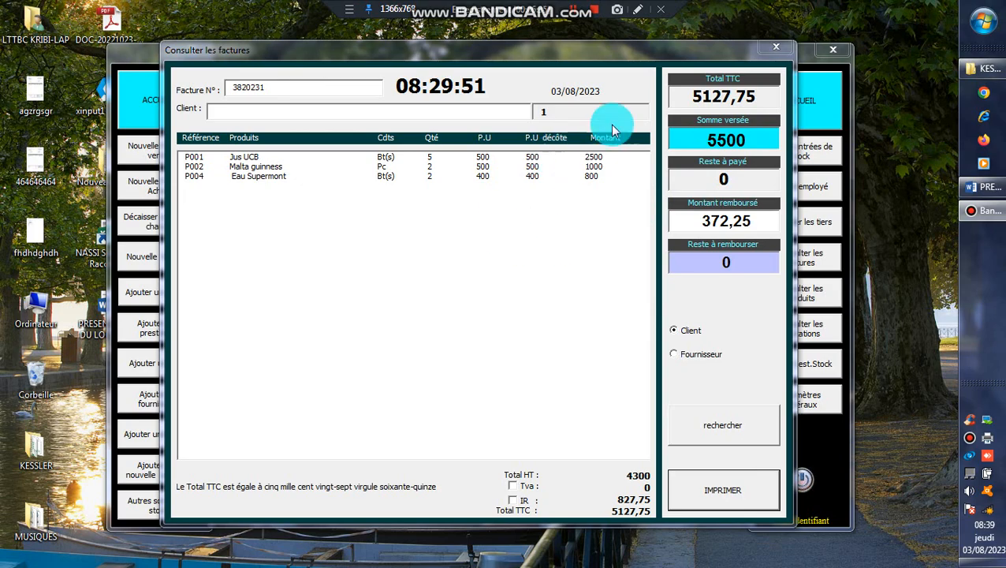
click(776, 47)
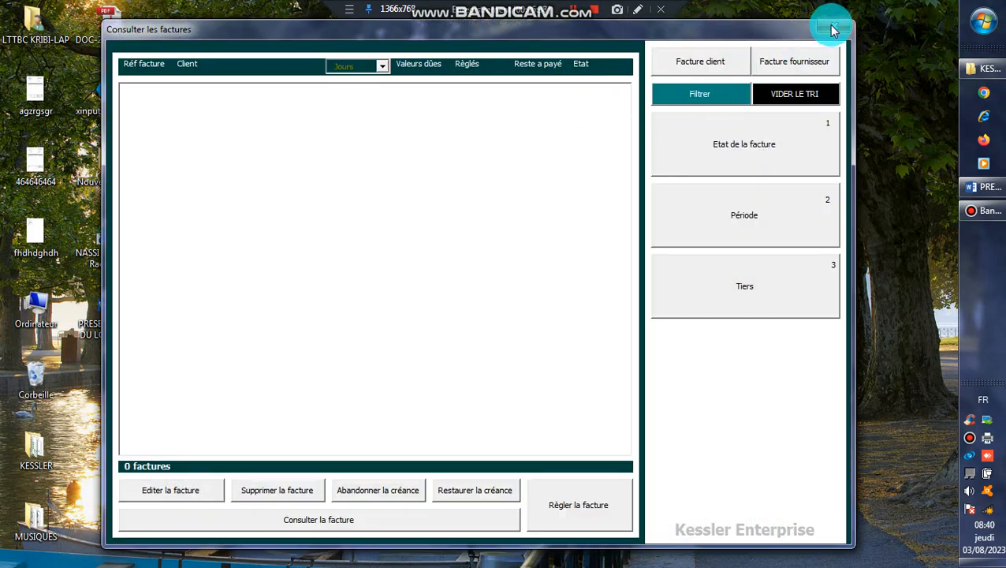
click(829, 29)
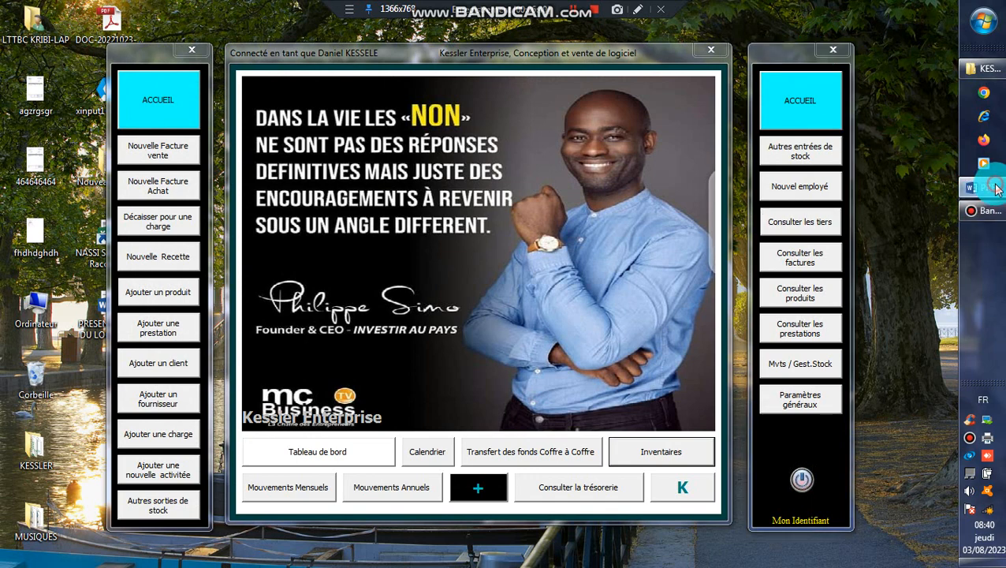
Switch to the Word outline, highlight the NOUVELLE FACTURE ACHAT entry under PARTIE IV, and return to the NASSI home screen
click(990, 188)
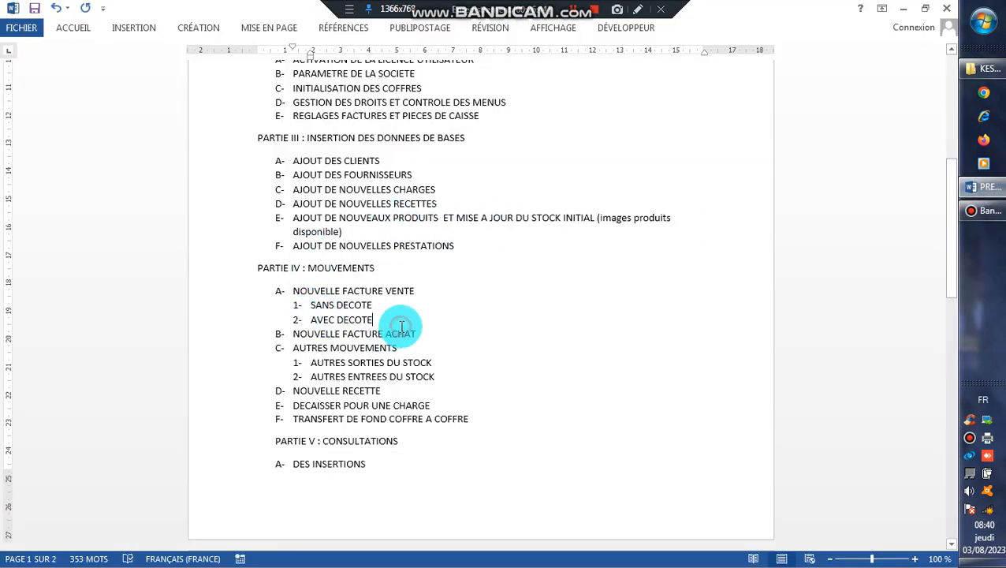
click(453, 344)
drag(424, 335, 269, 331)
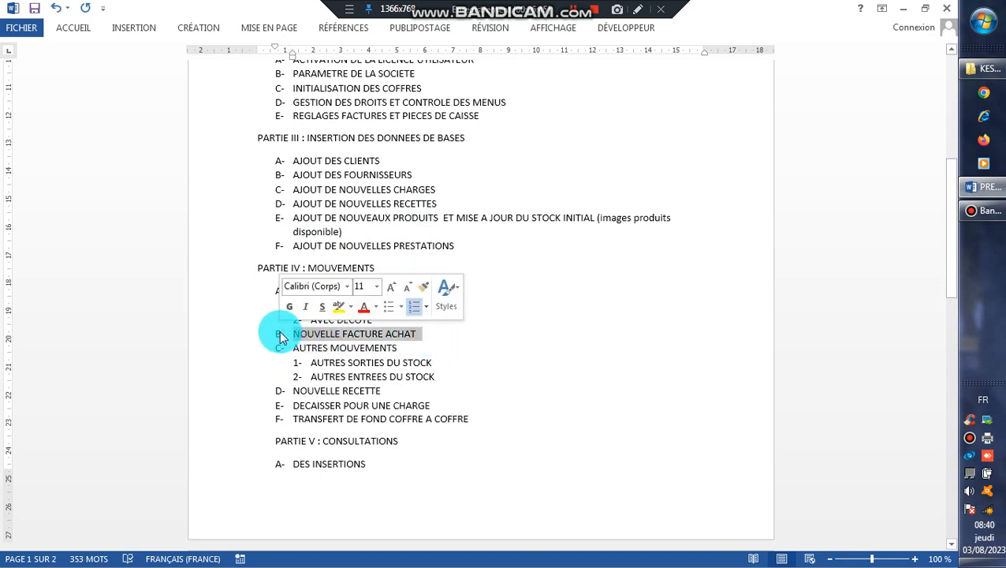
double_click(402, 217)
click(359, 334)
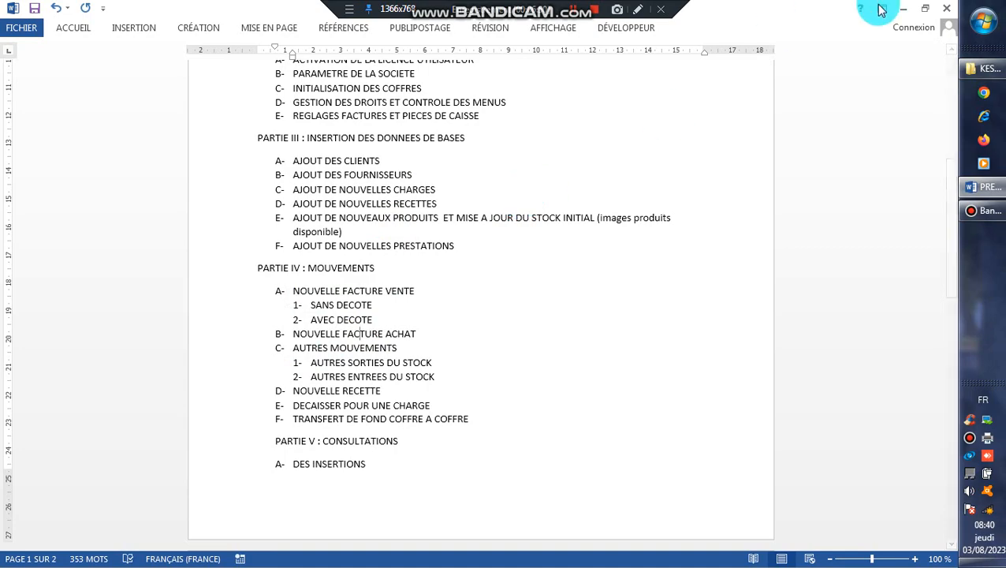
click(907, 9)
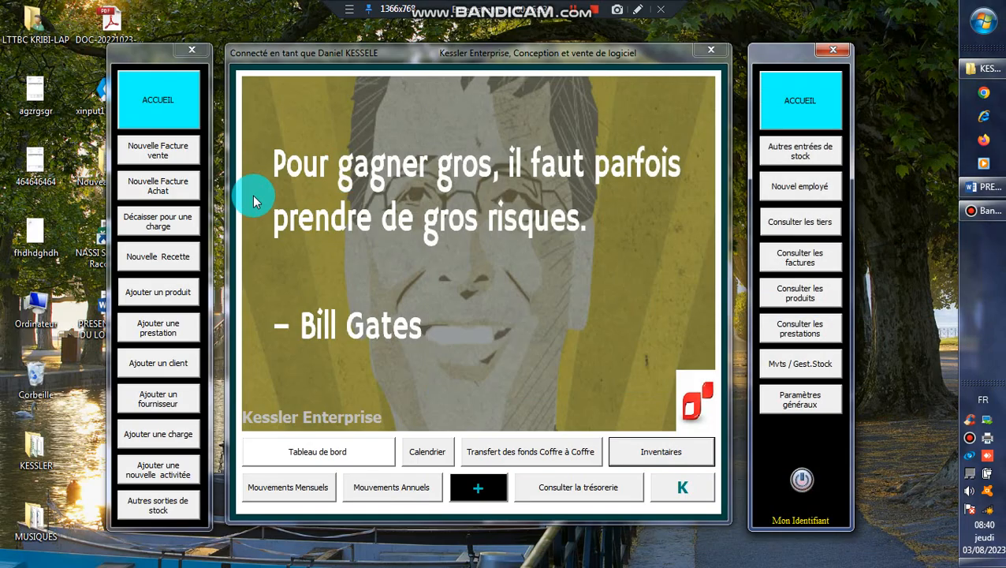
Start a new purchase invoice with Brasseries du Cameroun SA as the supplier
click(149, 193)
click(393, 94)
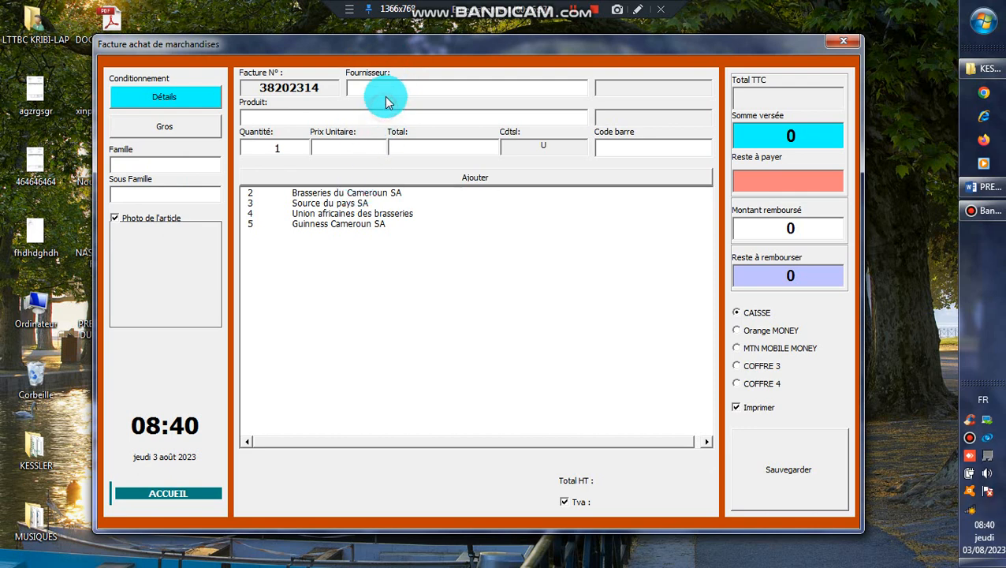
click(388, 87)
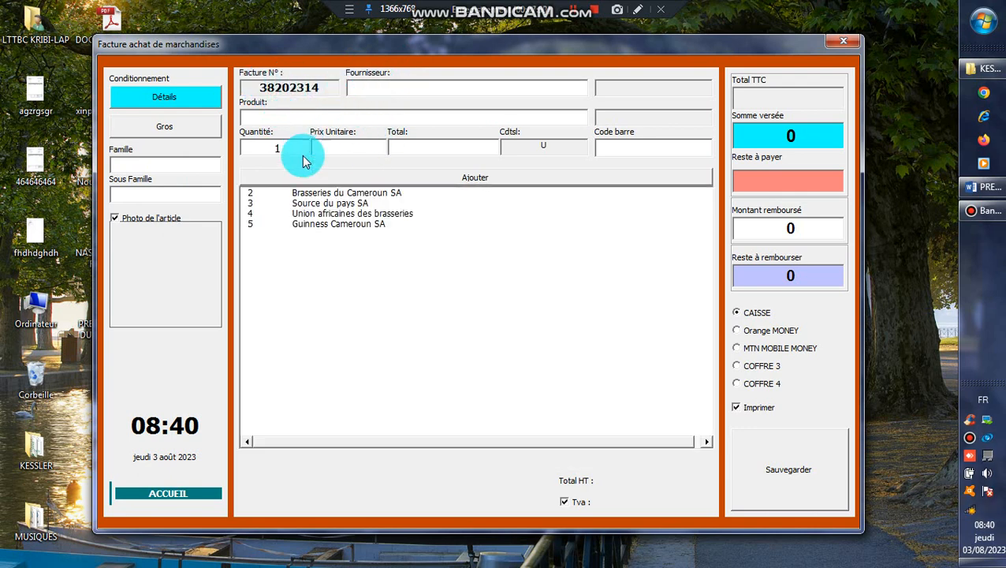
click(303, 194)
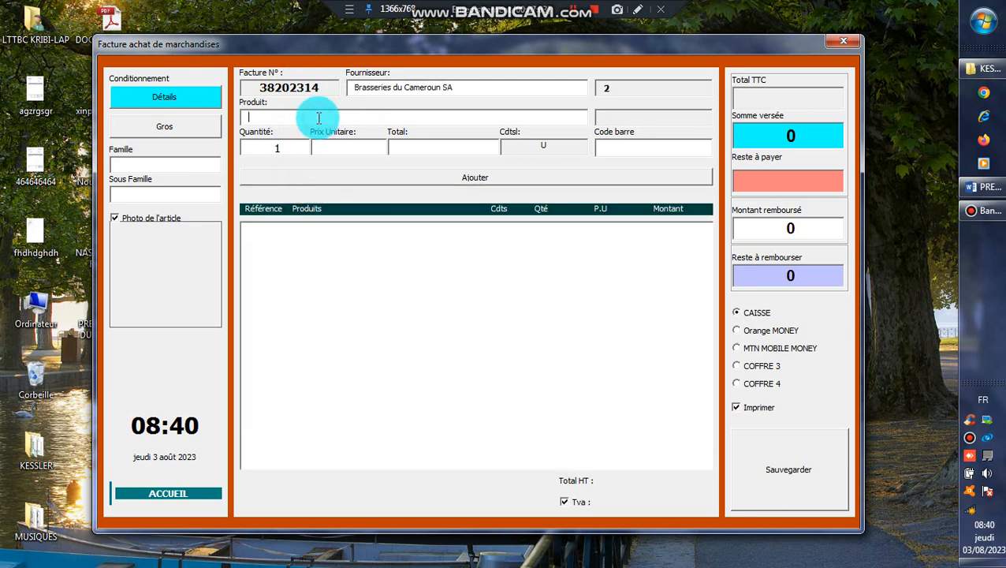
Add the product Castel Bière to the purchase invoice with a quantity of 17
click(325, 207)
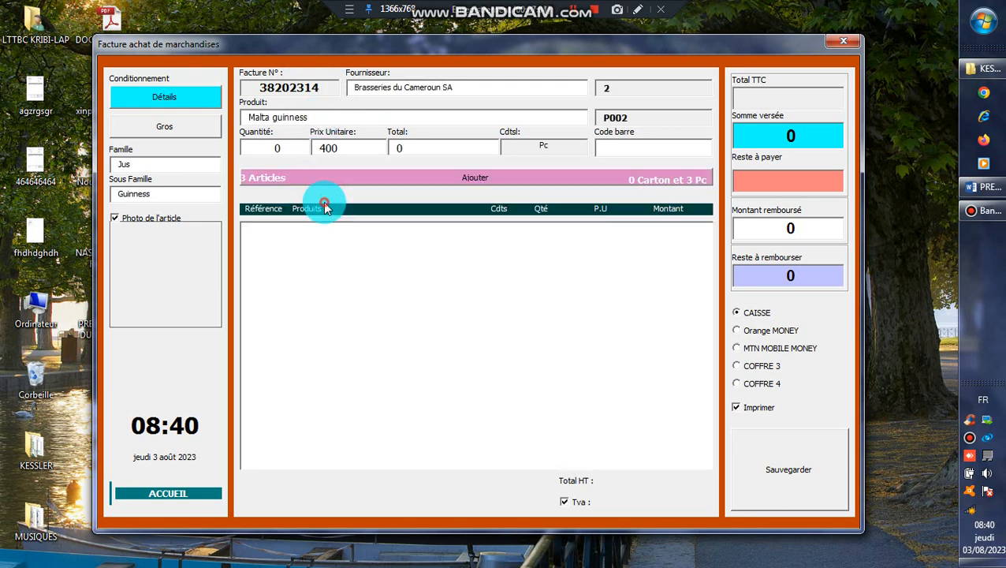
click(253, 116)
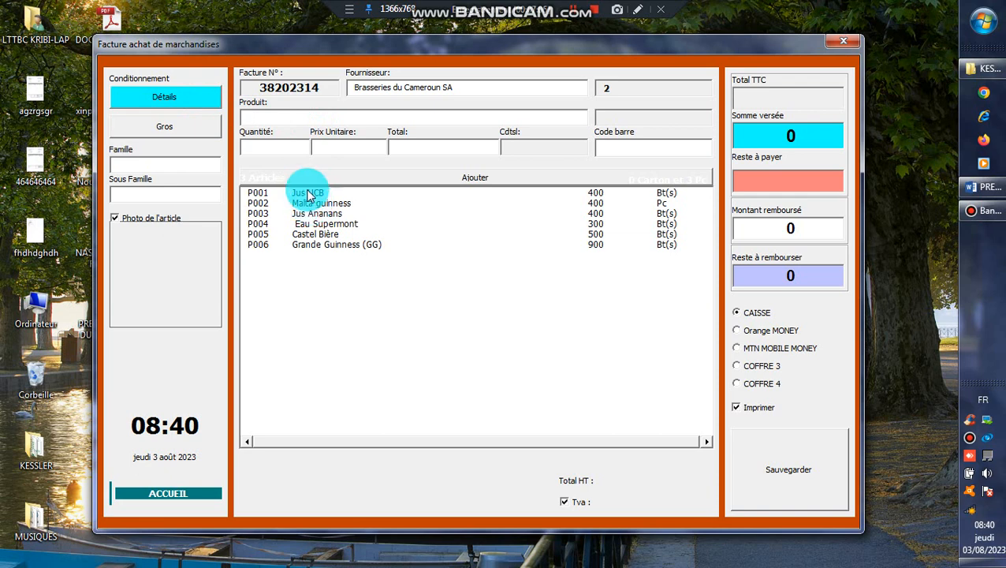
click(308, 235)
click(300, 145)
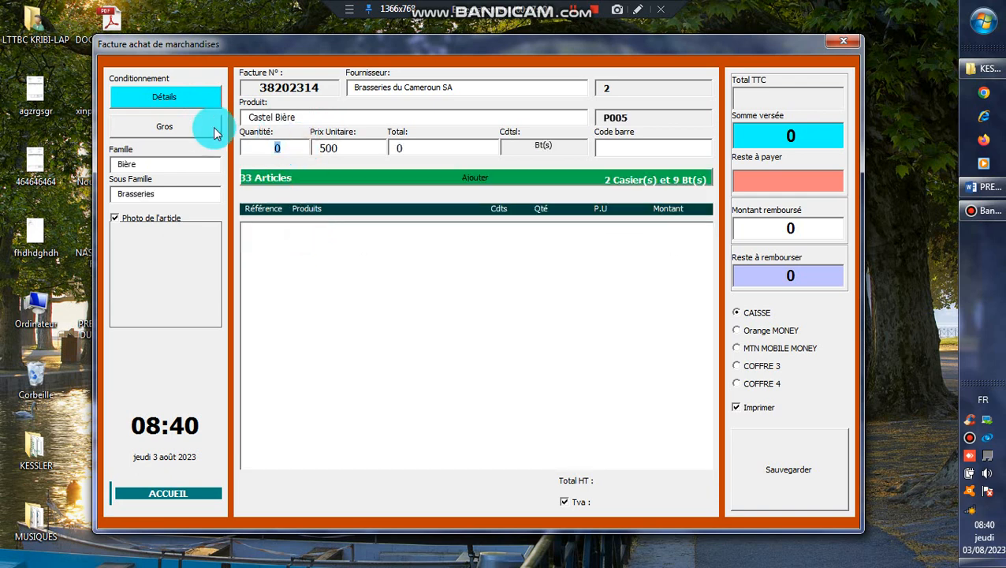
text(1)
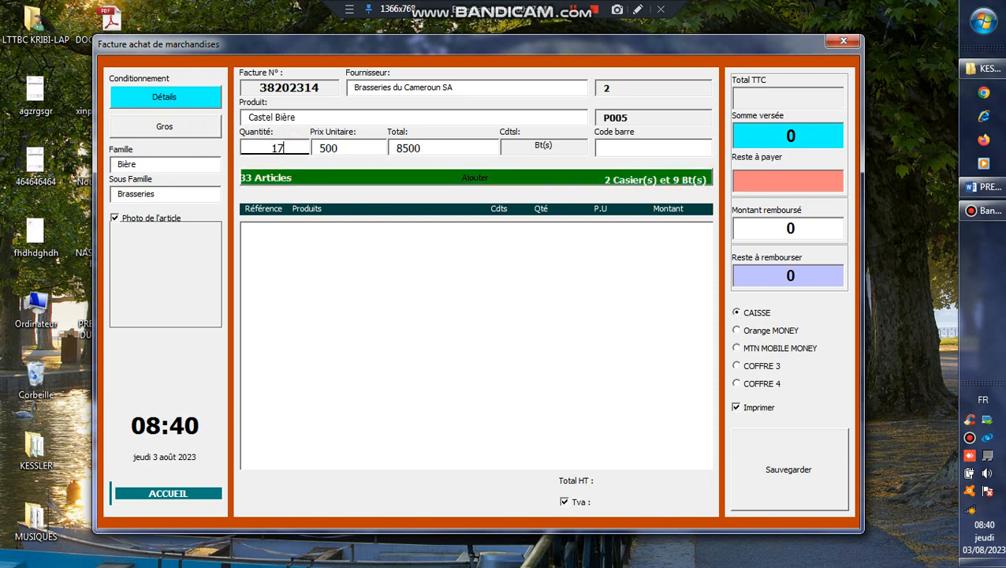
text(7)
click(443, 178)
Add the product Jus Ananans to the purchase invoice with a quantity of 15
click(271, 116)
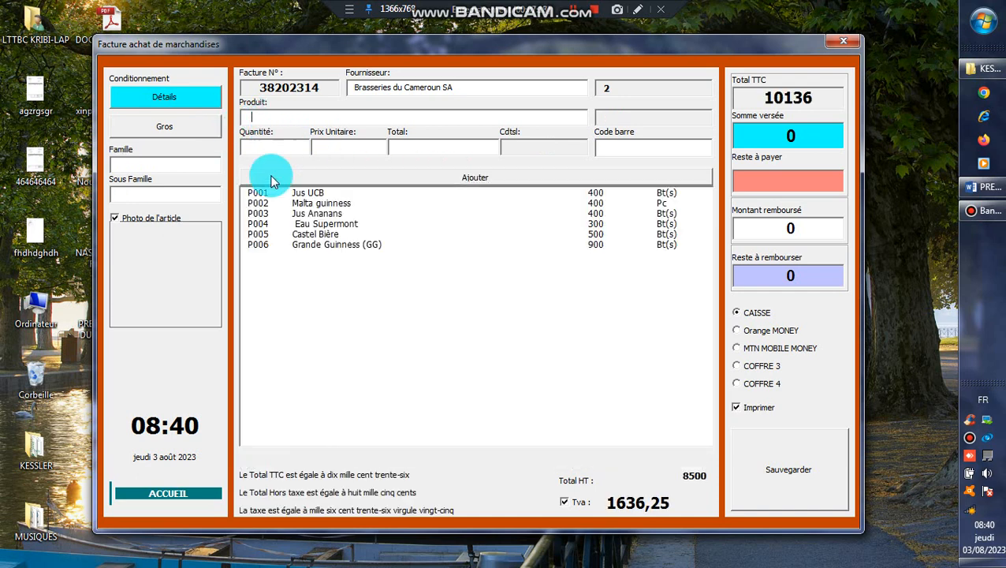
click(316, 214)
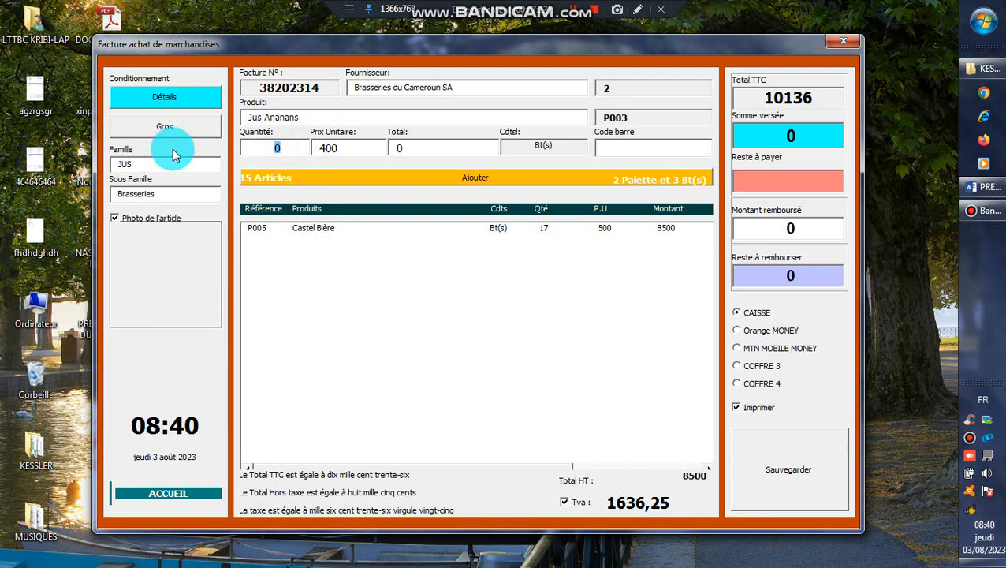
text(15)
click(416, 178)
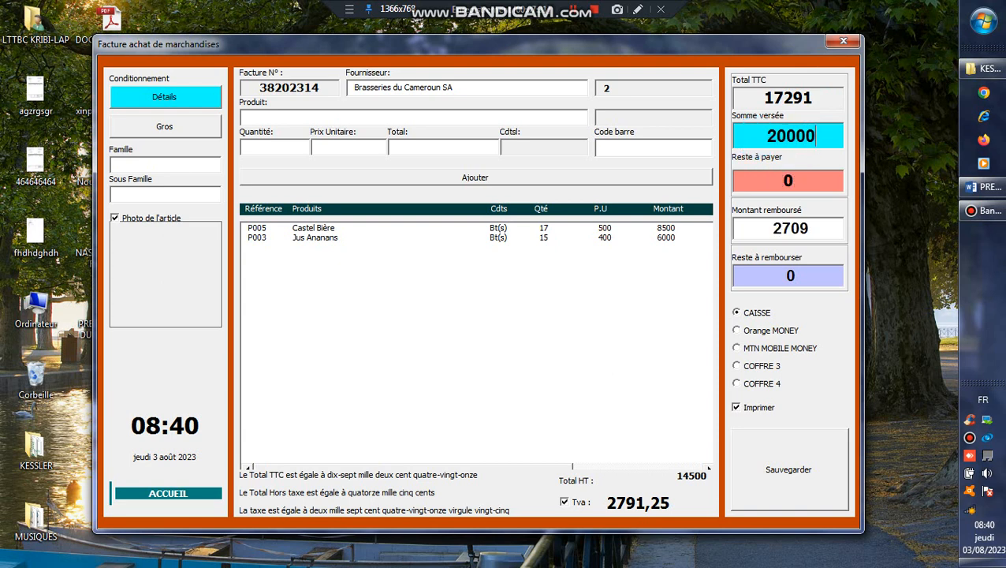
With 20000 as the amount paid, select MTN MOBILE MONEY, save the purchase invoice and print it to the XPS file qfshdfhdsfhdfsh on the desktop
click(755, 353)
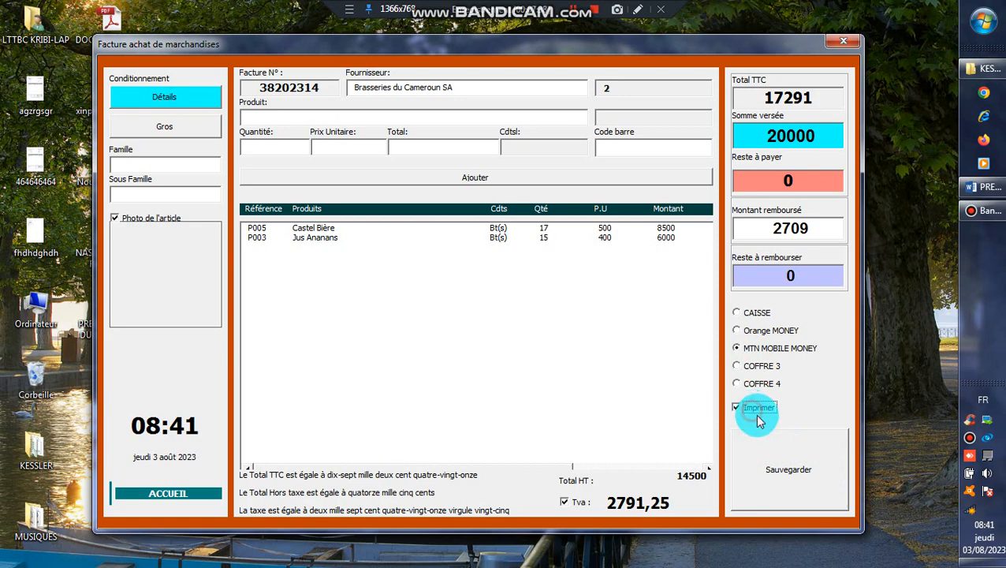
click(779, 474)
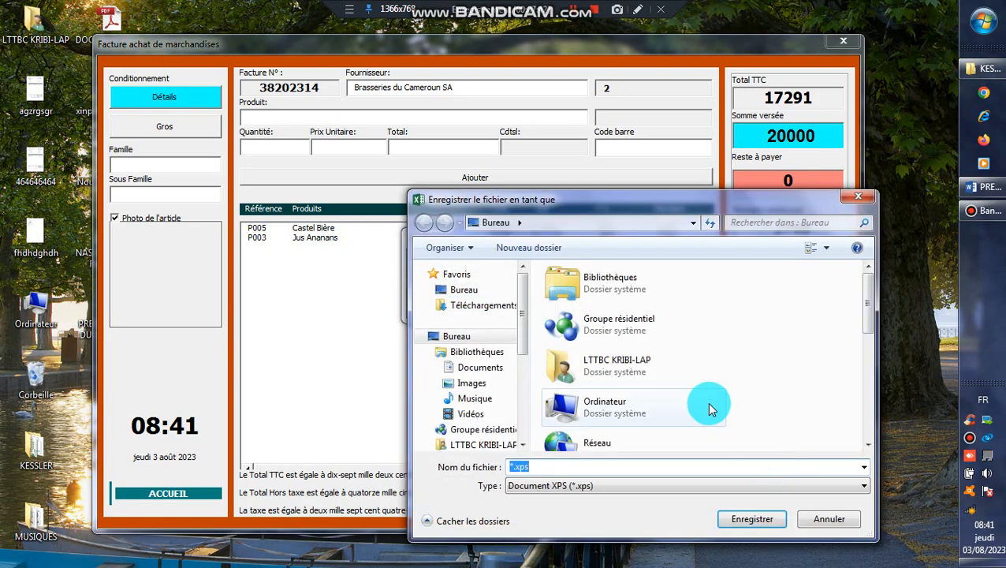
text(qfshdfhdsfhdfsh)
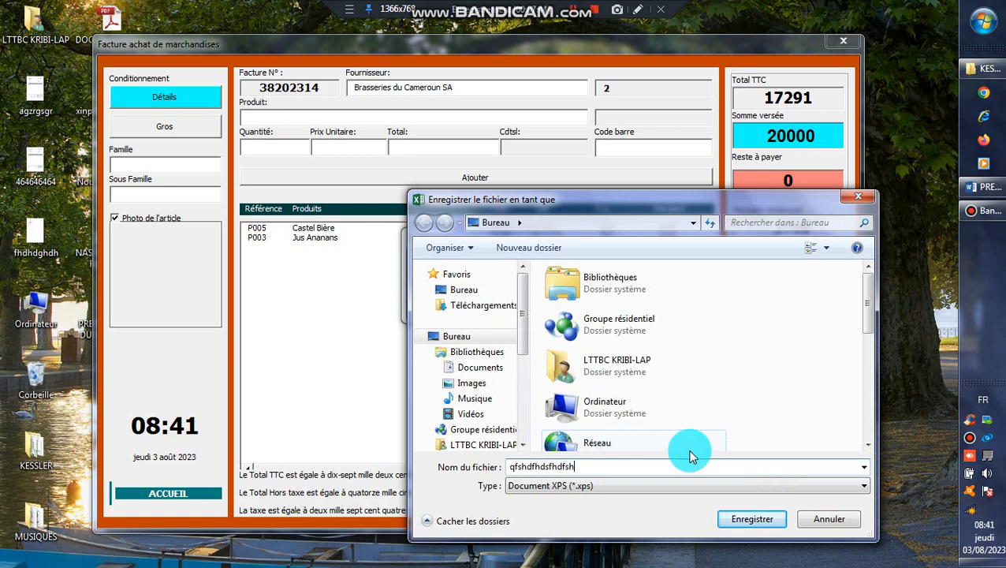
click(753, 520)
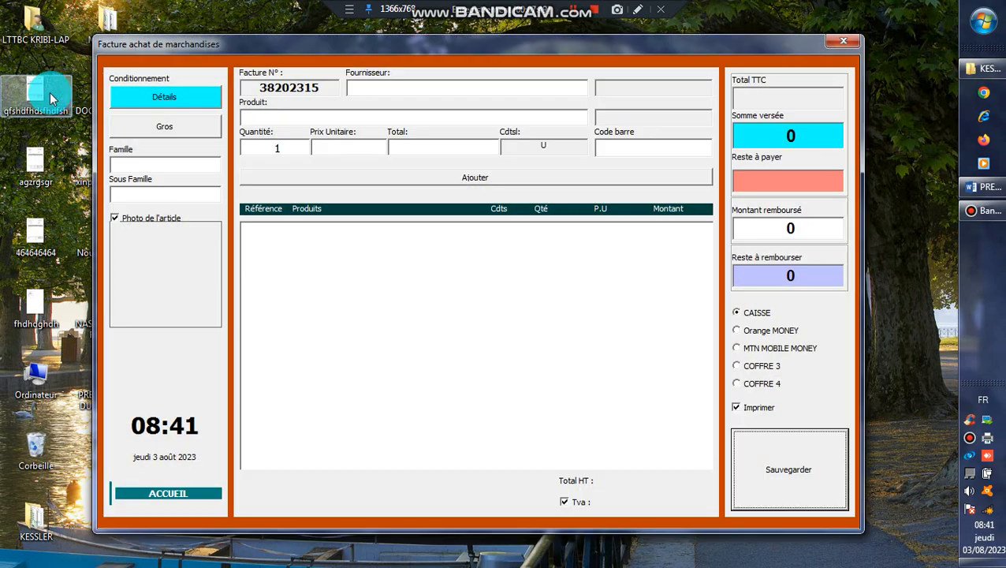
Open the file qfshdfhdsfhdfsh from the desktop, examine the supplier's details, product lines and rest of the purchase invoice, and close it
double_click(50, 92)
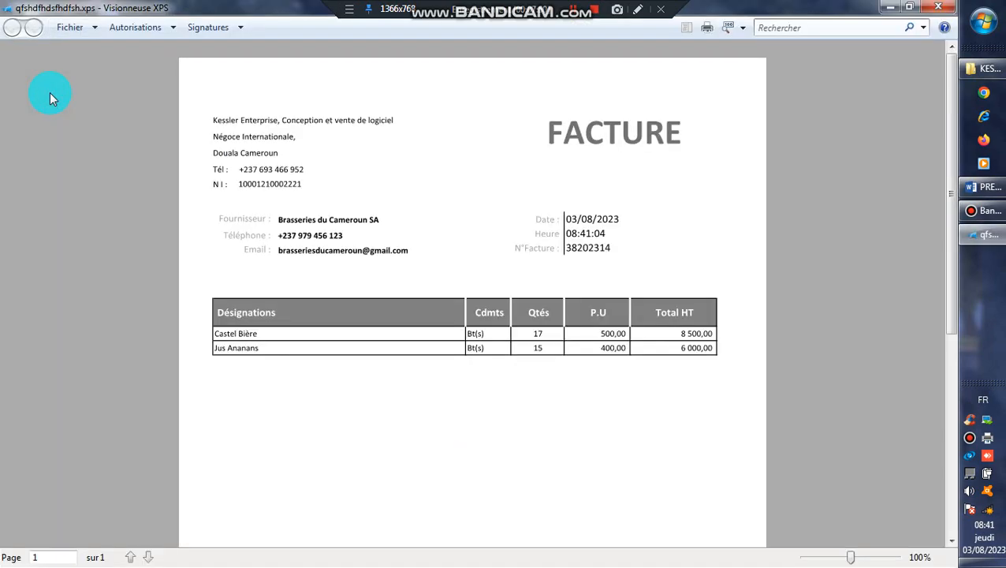
drag(386, 225, 296, 224)
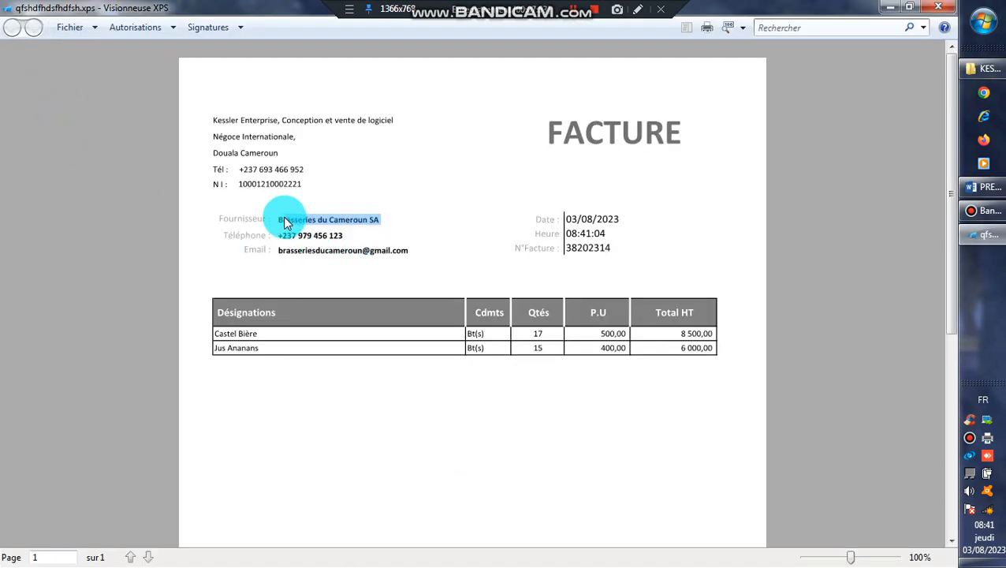
click(484, 294)
click(690, 347)
drag(654, 215, 309, 219)
drag(353, 247, 308, 240)
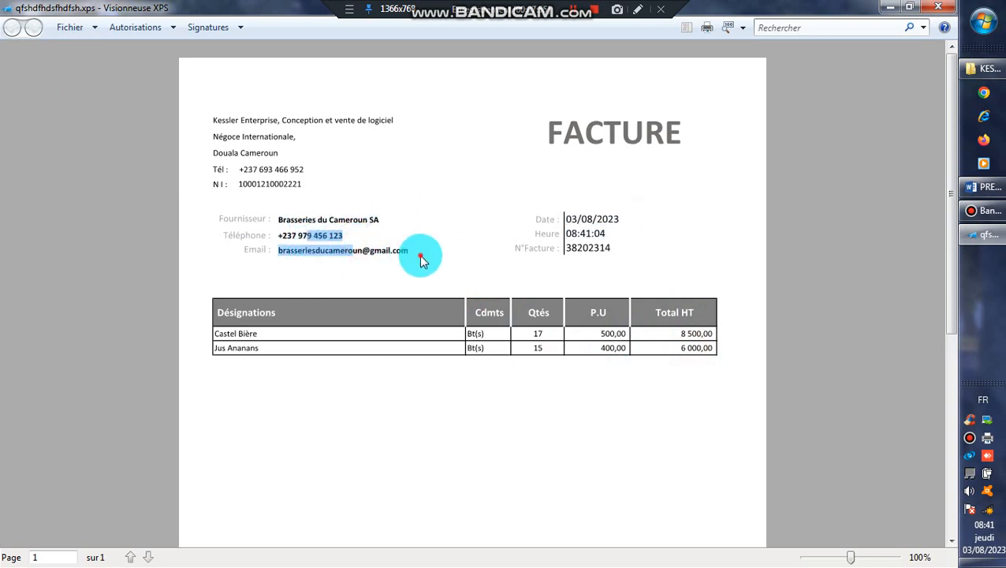
click(422, 260)
drag(953, 207, 934, 41)
click(939, 7)
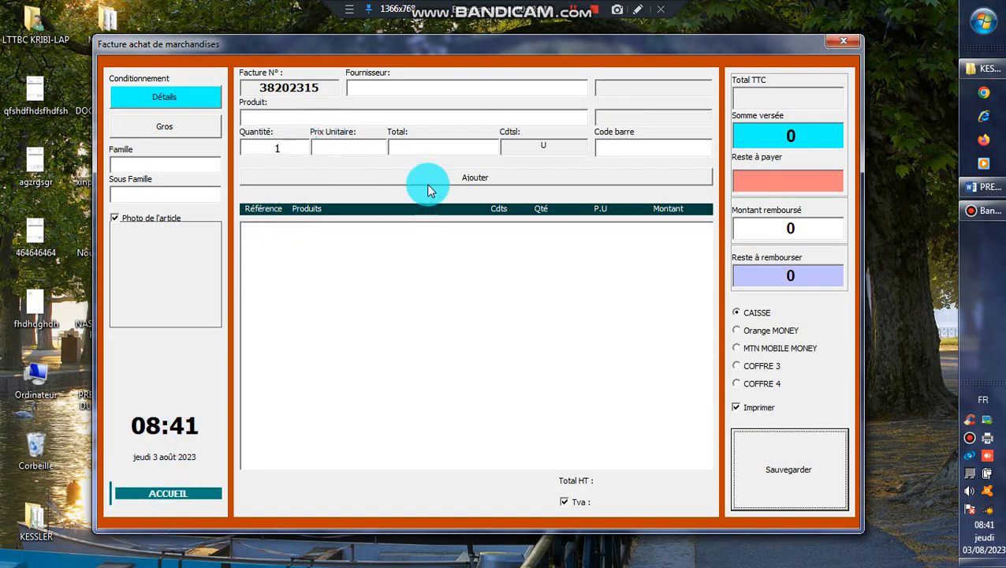
Leave the purchase invoice form and review the movements outline in Word, highlighting the AUTRES SORTIES DU STOCK entry
click(183, 163)
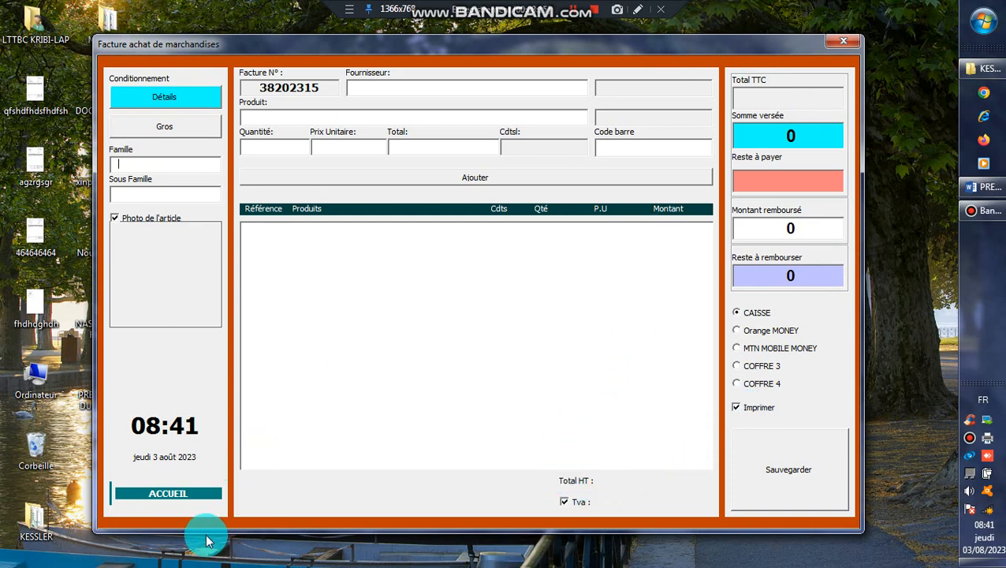
click(187, 492)
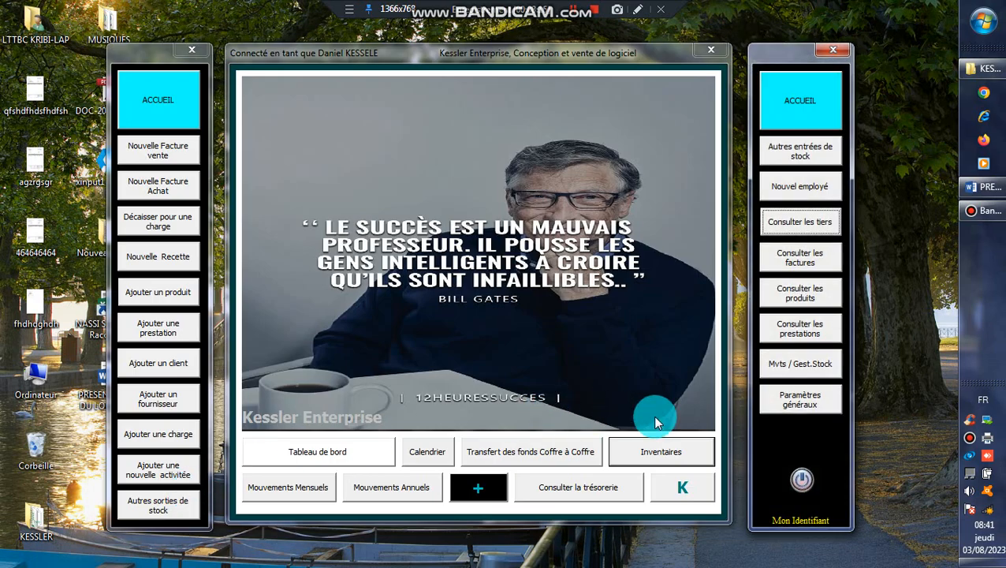
click(984, 187)
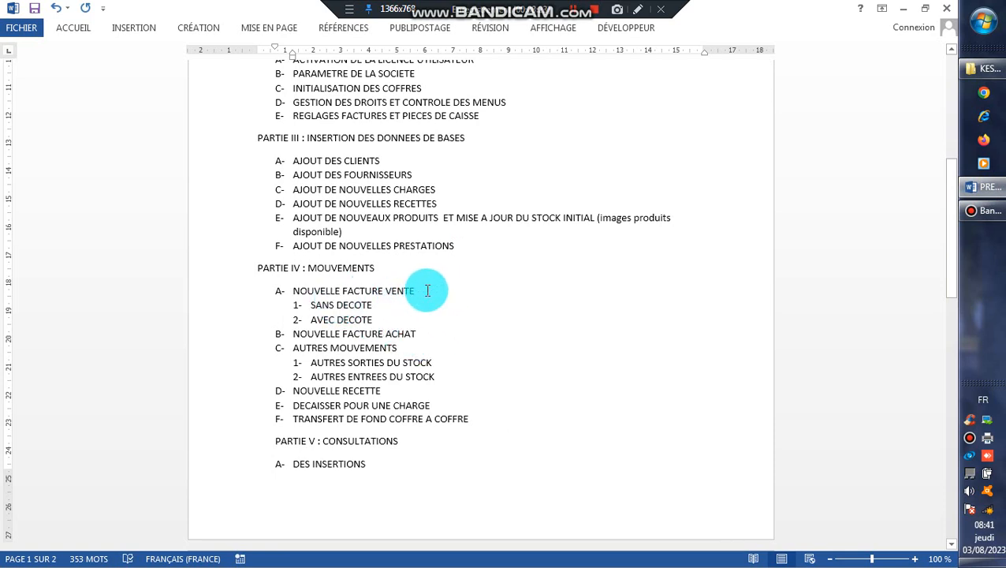
drag(427, 290, 293, 291)
drag(418, 343, 359, 339)
click(411, 379)
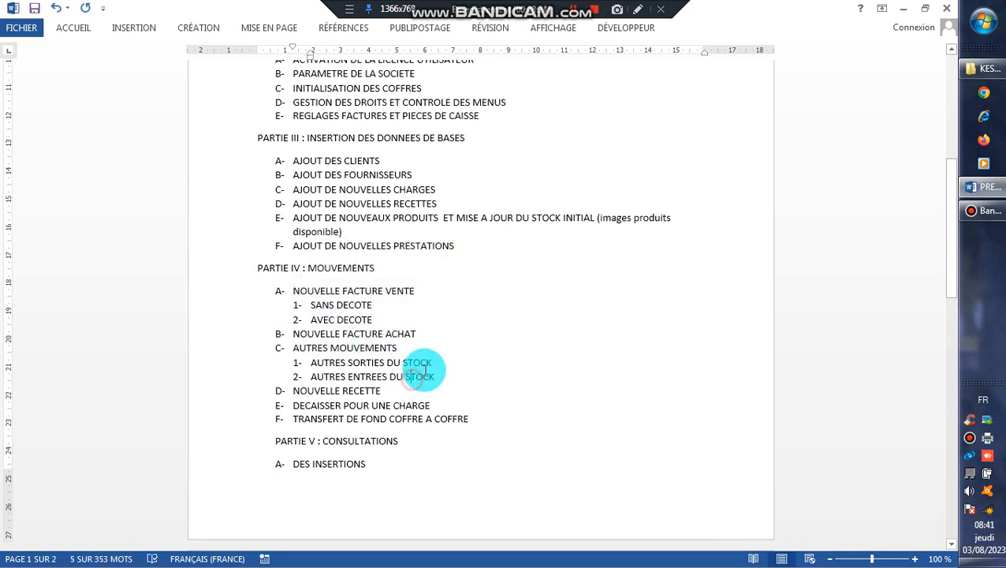
drag(436, 366, 321, 364)
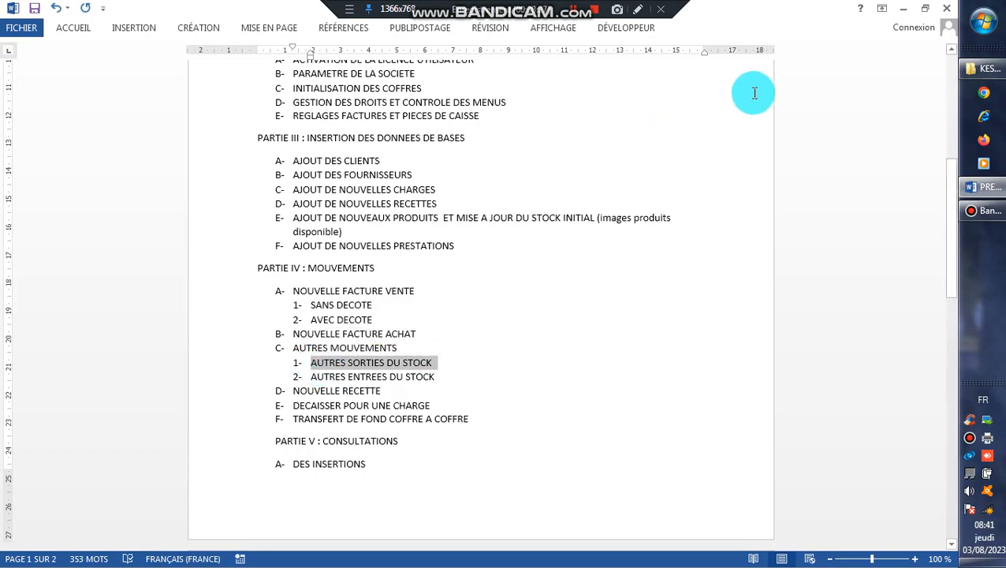
click(900, 14)
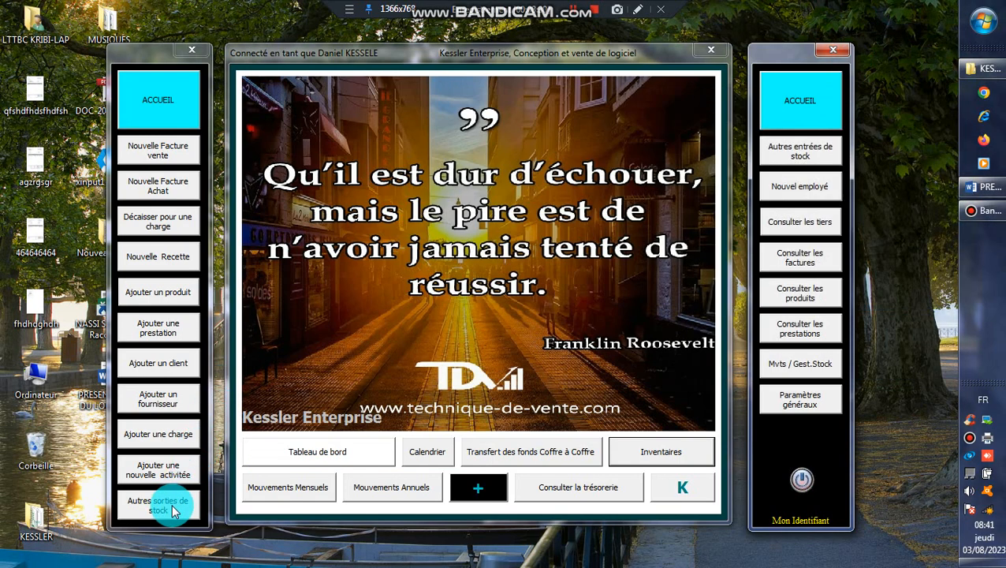
Start a new entry for other stock exits and set its exit type to Dons
click(166, 511)
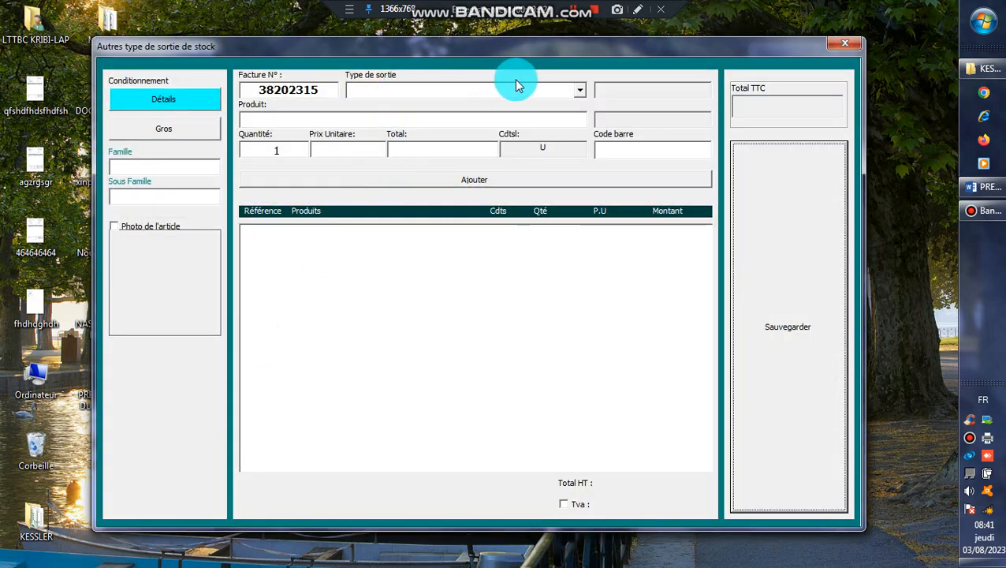
click(576, 91)
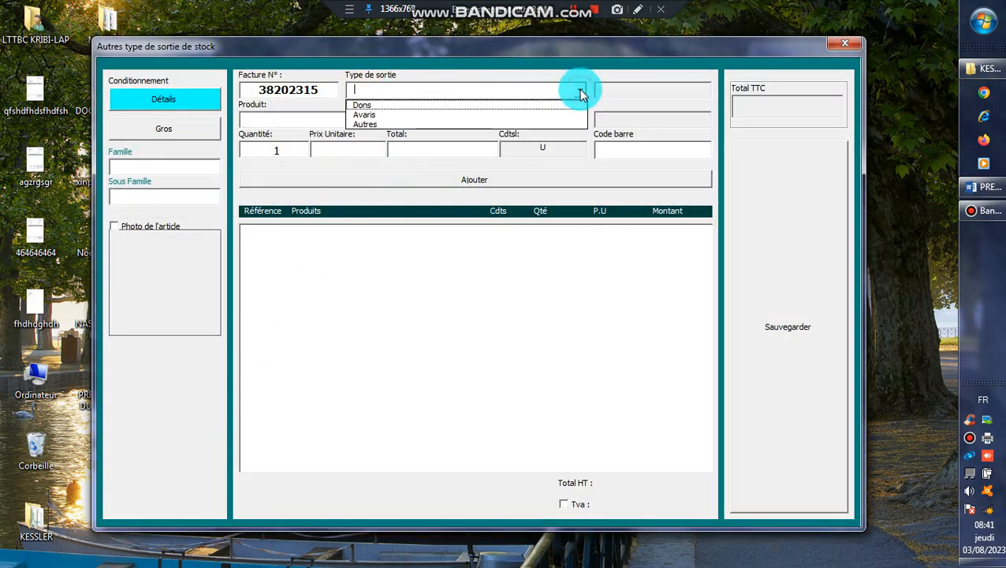
click(523, 105)
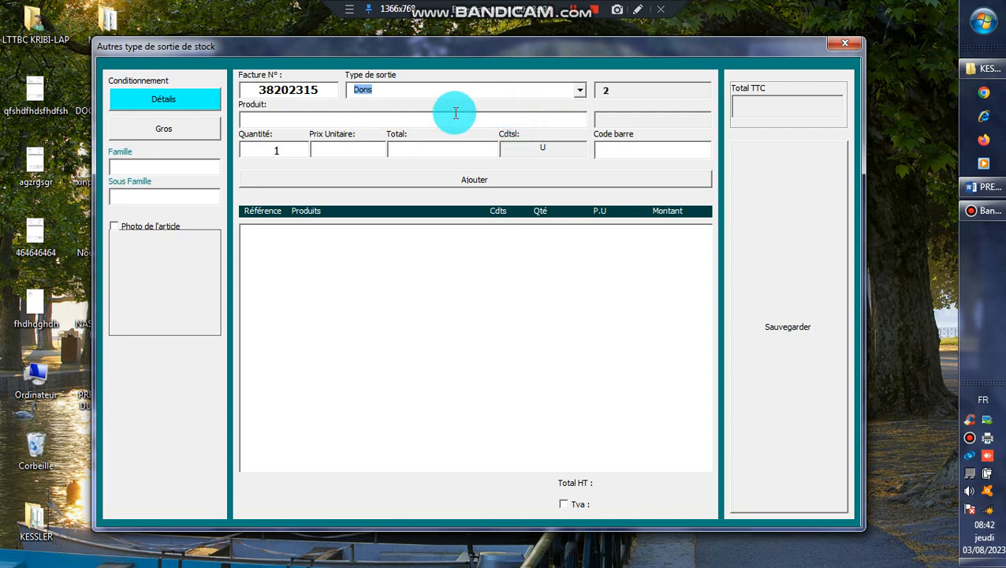
Add 2 bottles of Jus UCB as a product line of the Dons stock exit
click(475, 115)
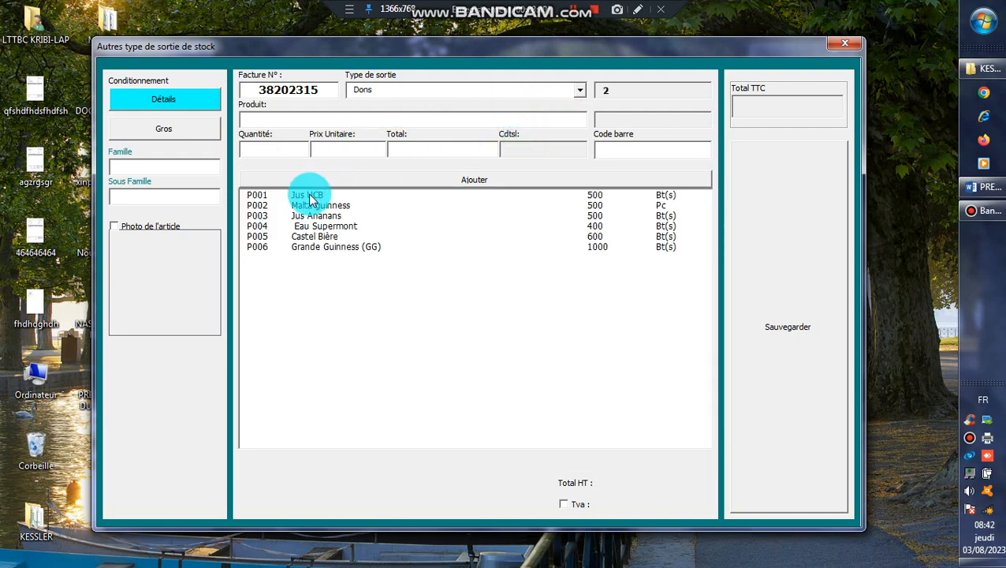
click(307, 196)
drag(289, 152, 224, 150)
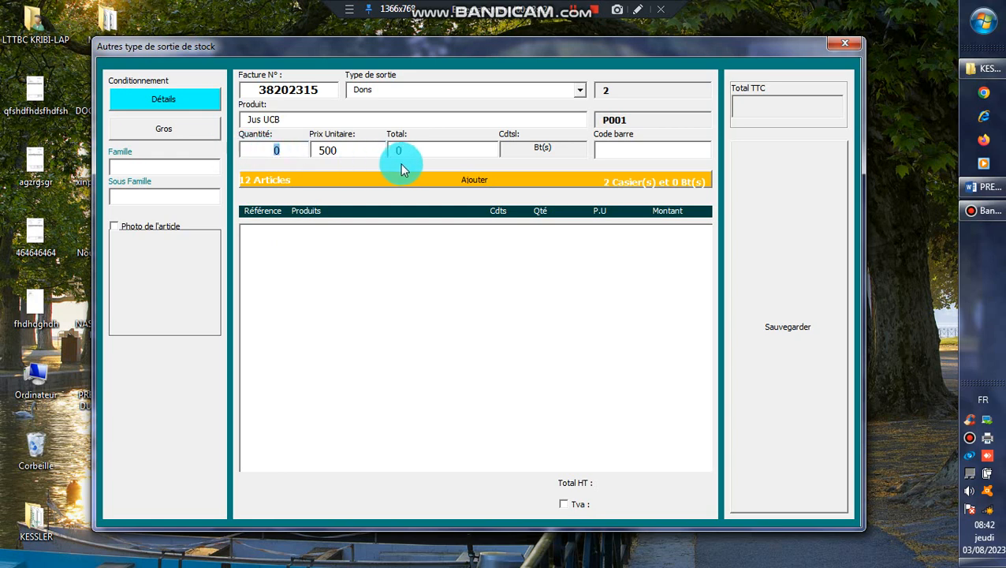
text(2)
click(451, 183)
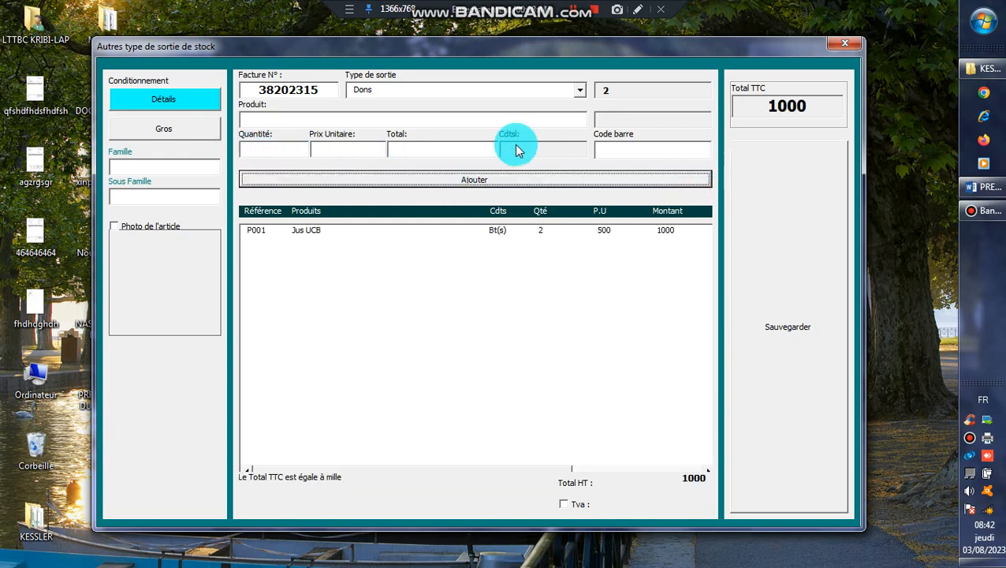
Add 23 bottles of Castel Bière to the stock exit, save it and close its form
click(353, 125)
click(314, 238)
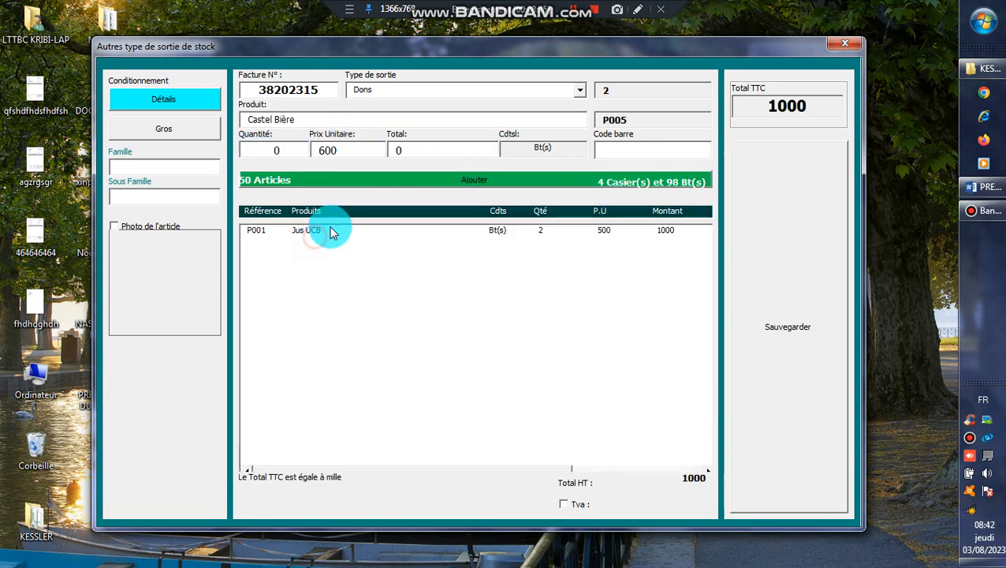
click(293, 156)
text(23)
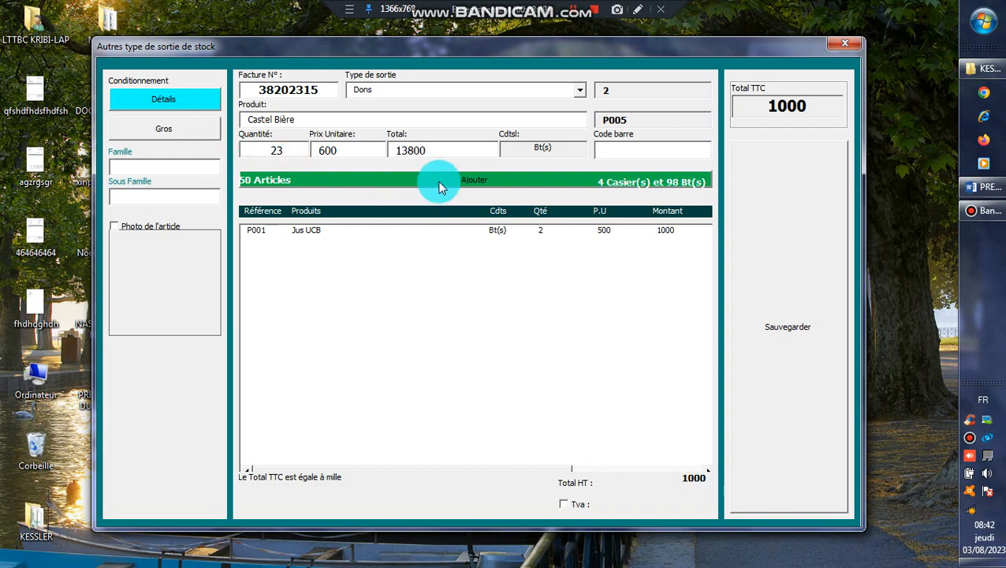
click(442, 181)
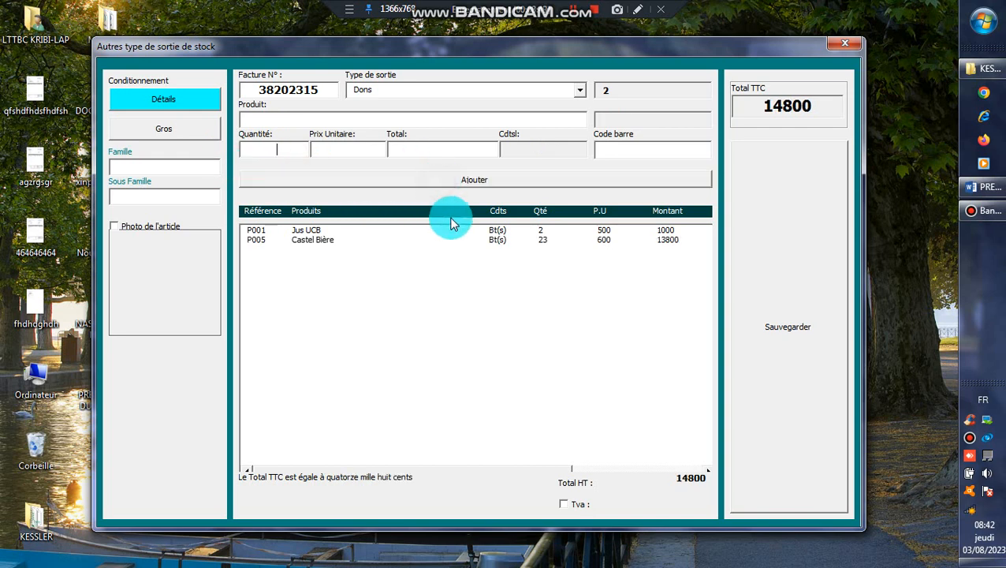
click(818, 219)
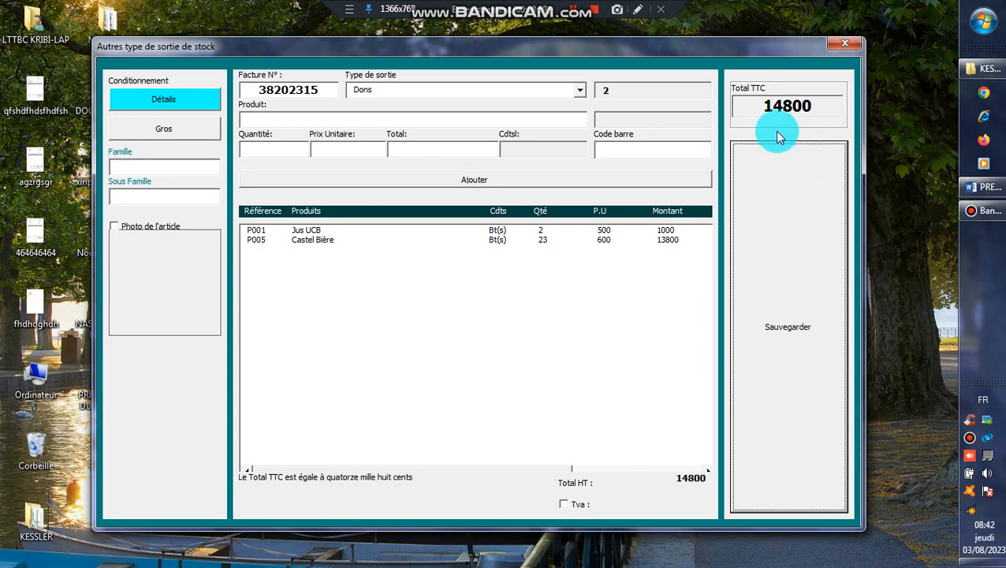
click(830, 43)
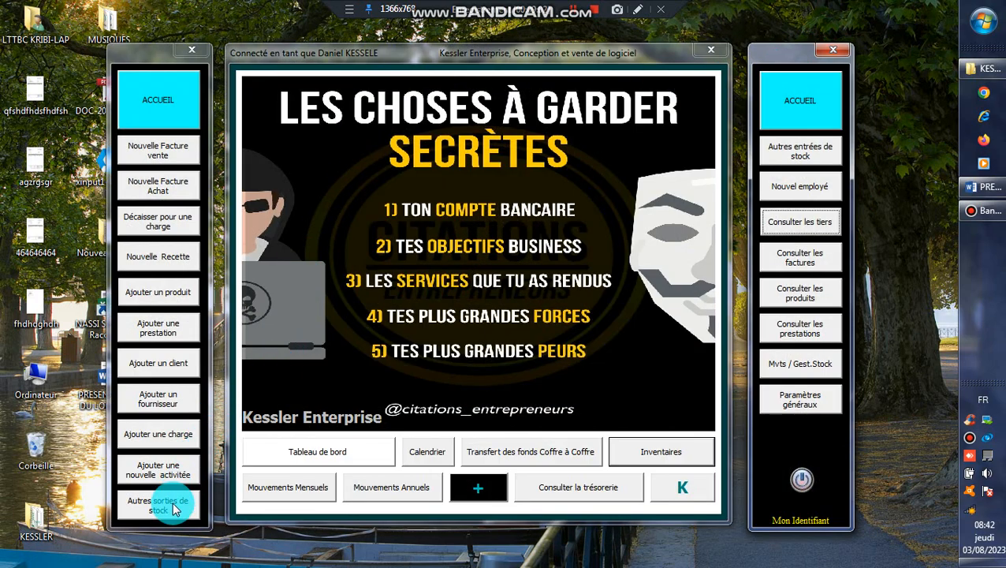
Start a new entry for other stock entries and highlight AUTRES ENTREES DU STOCK in the Word outline
click(800, 154)
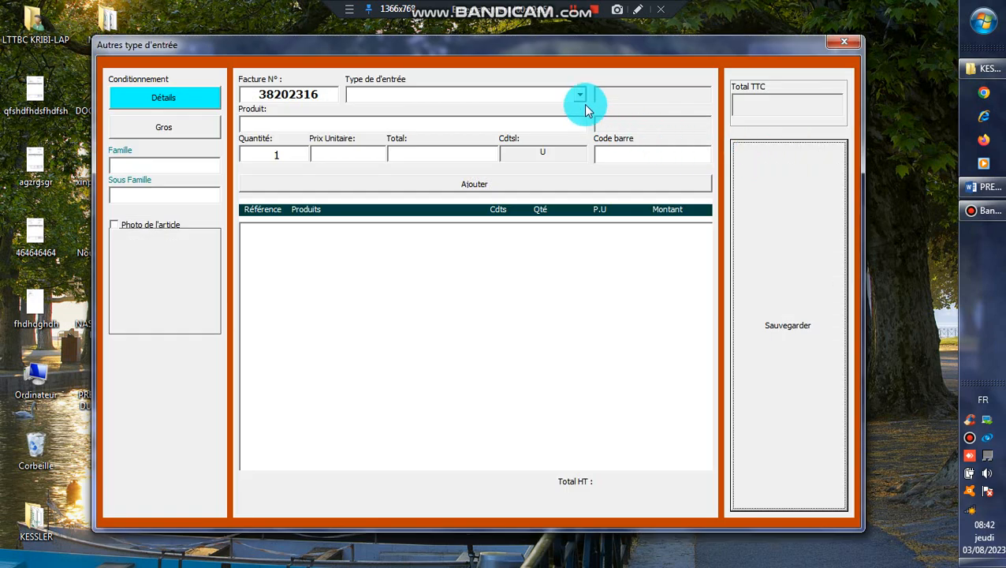
click(149, 47)
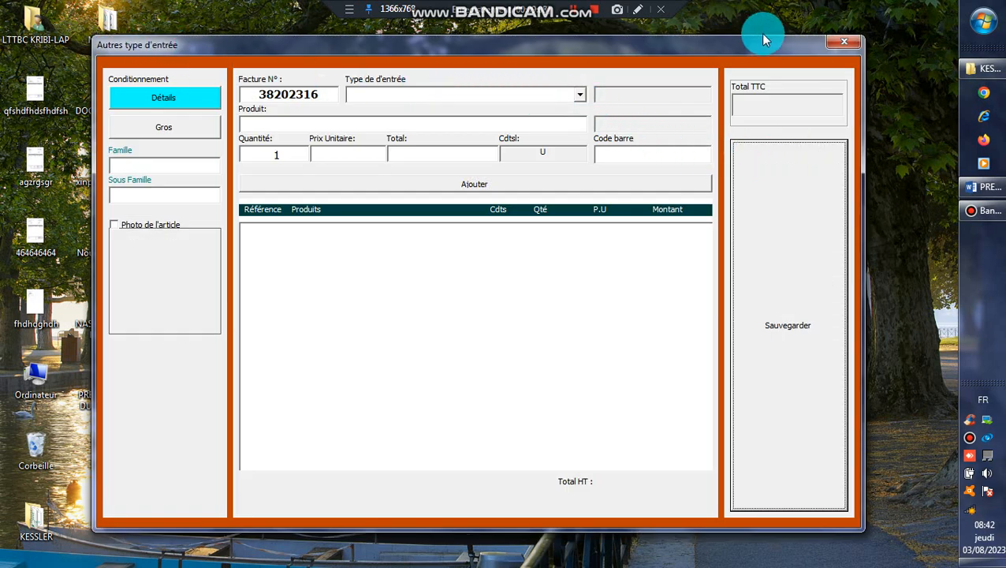
click(986, 187)
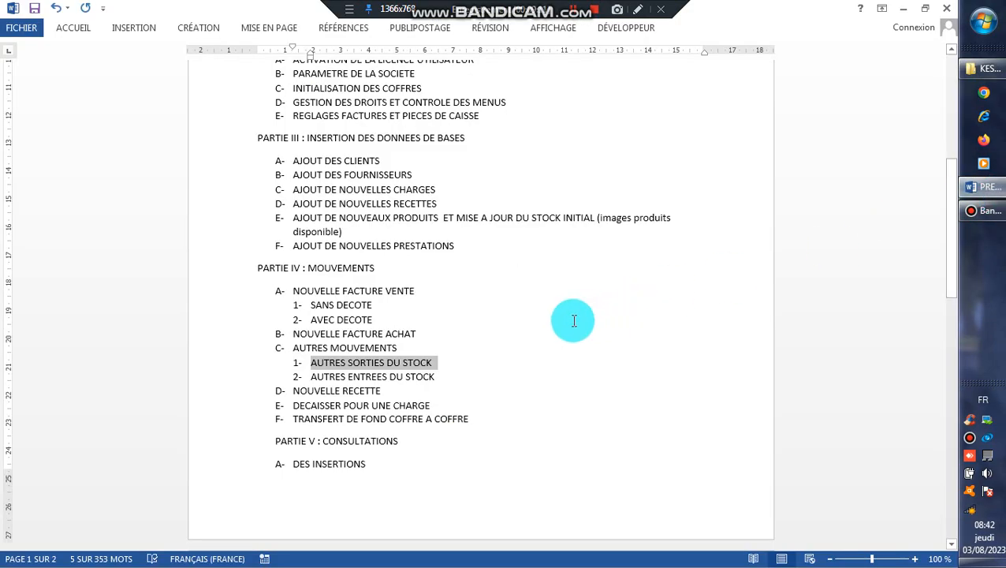
drag(474, 378, 294, 377)
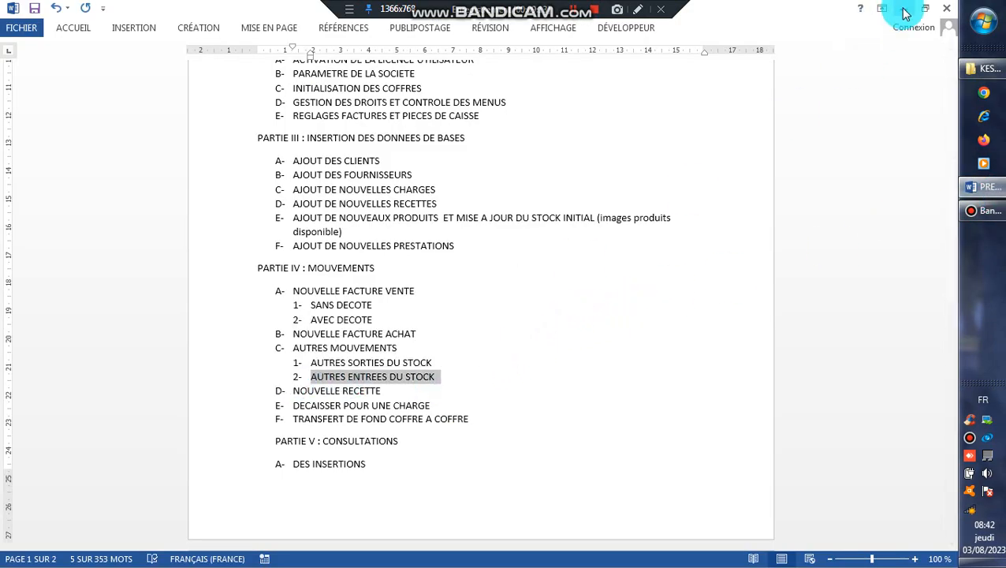
click(903, 8)
Try Retour de marchandise as the type of the new stock entry, and set it to Dons
click(580, 95)
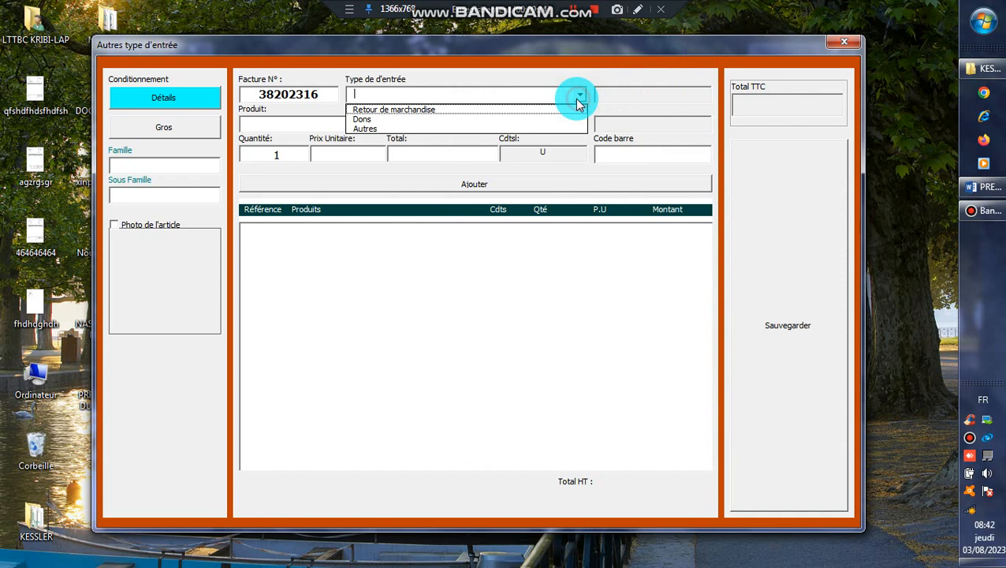
click(534, 113)
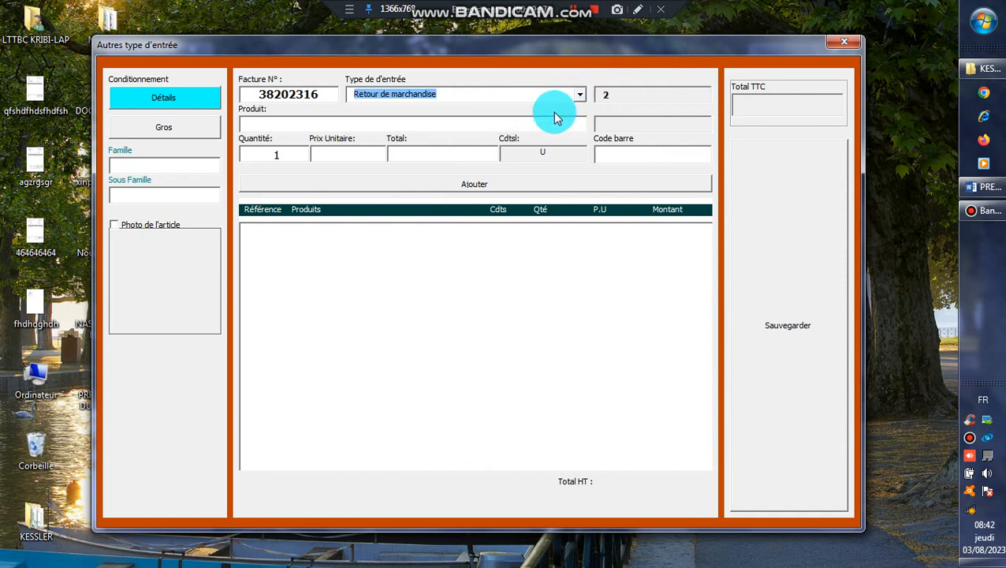
click(579, 94)
click(556, 119)
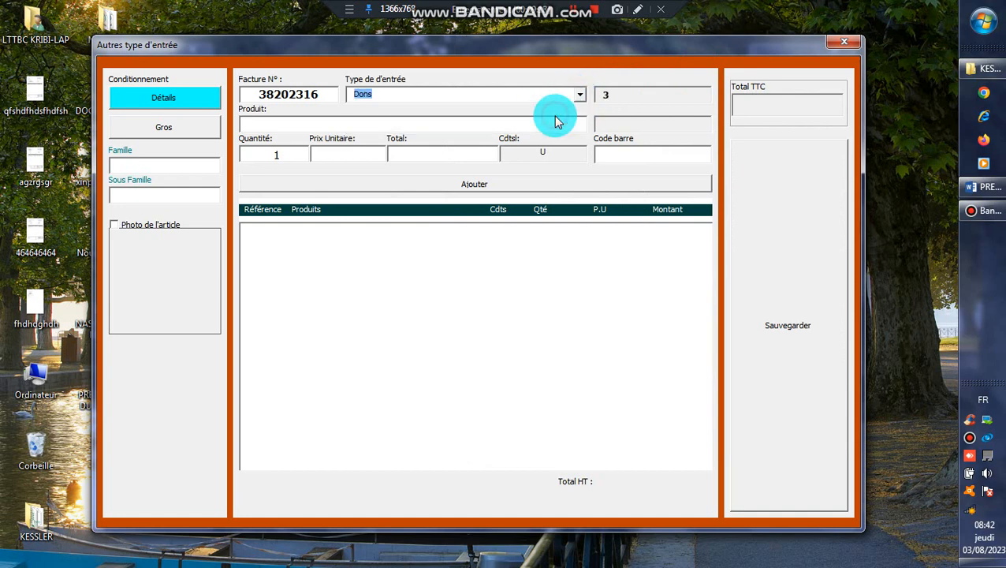
Add Grande Guinness (GG) to the stock entry with a quantity of 5 in Gros packaging
click(470, 125)
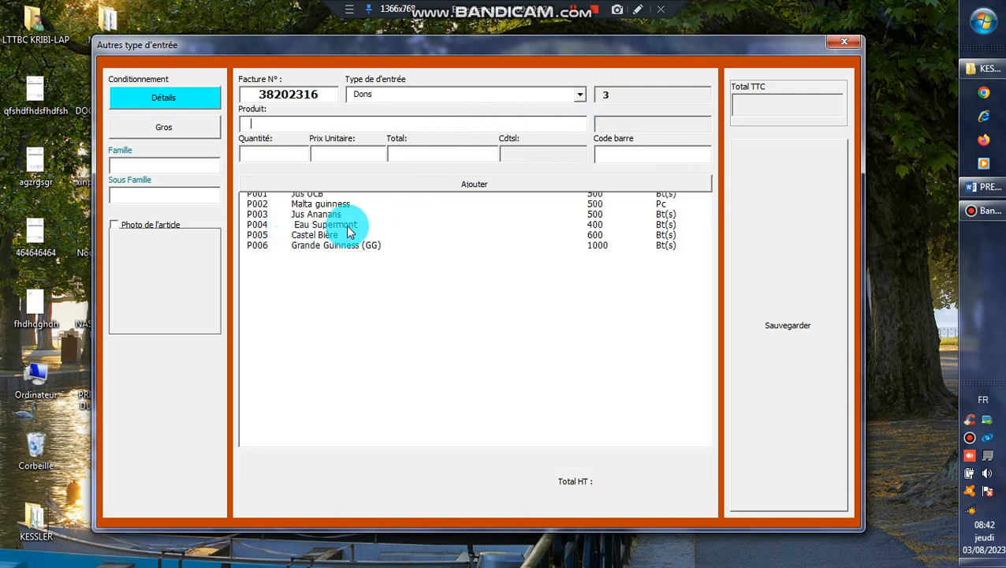
click(329, 245)
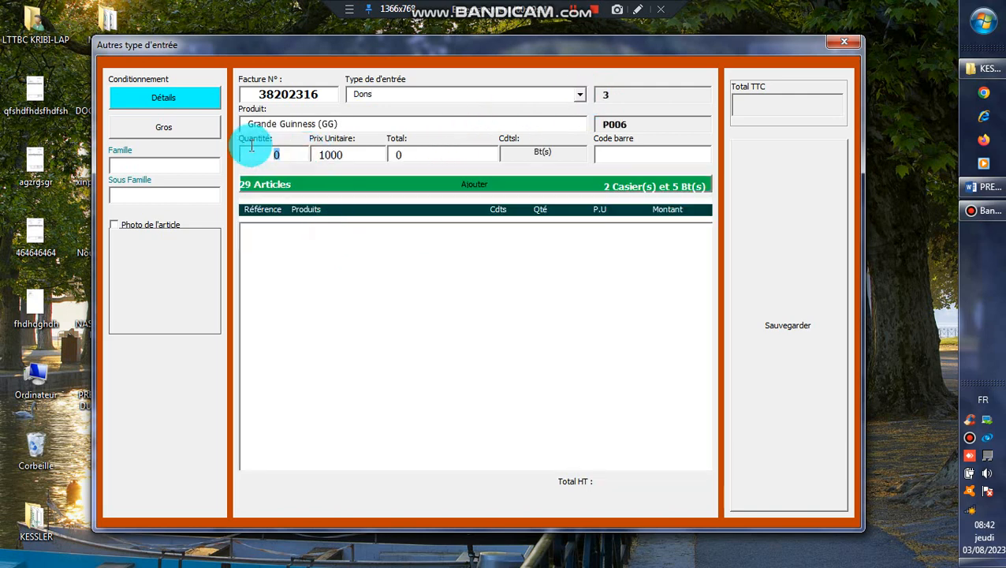
text(5)
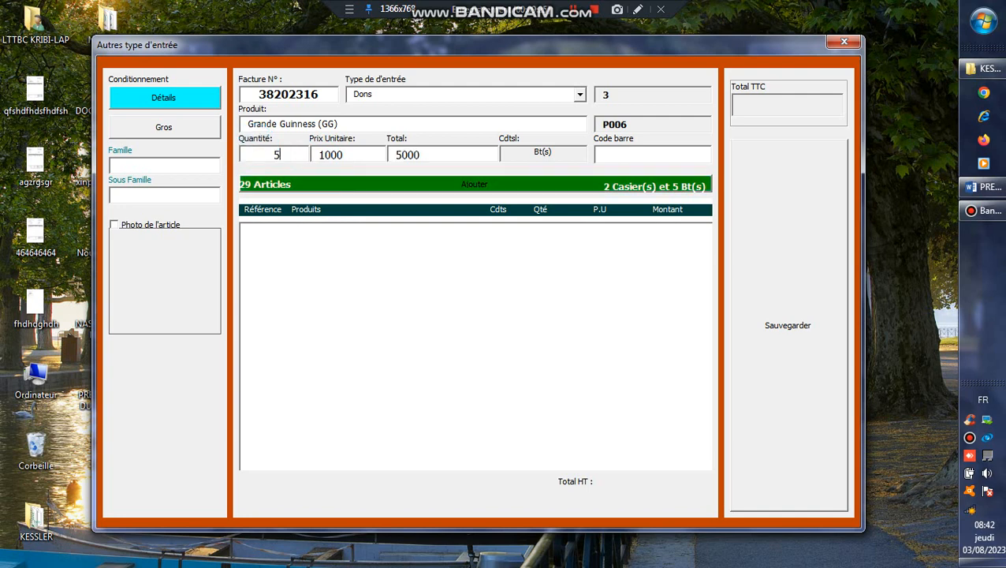
click(164, 126)
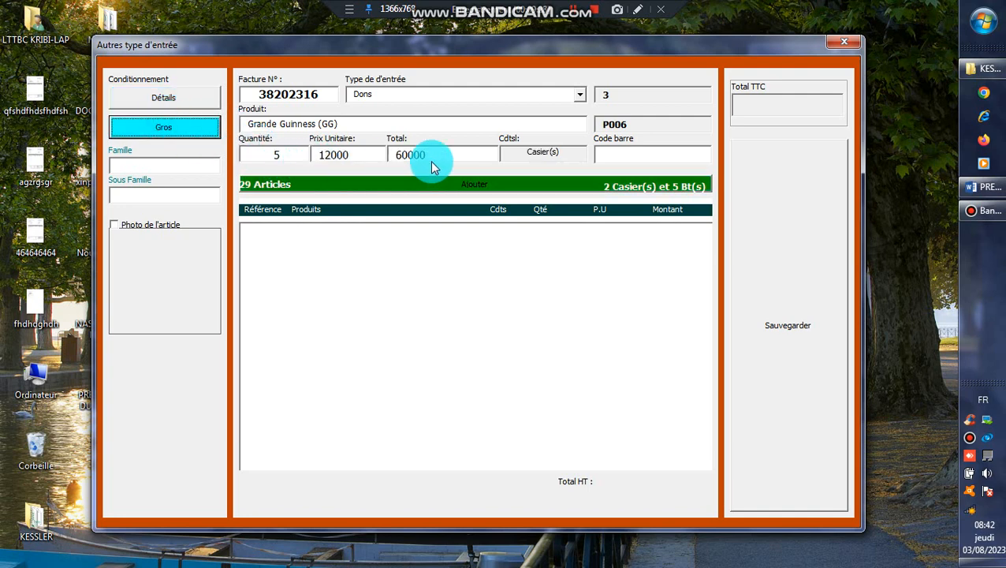
click(630, 154)
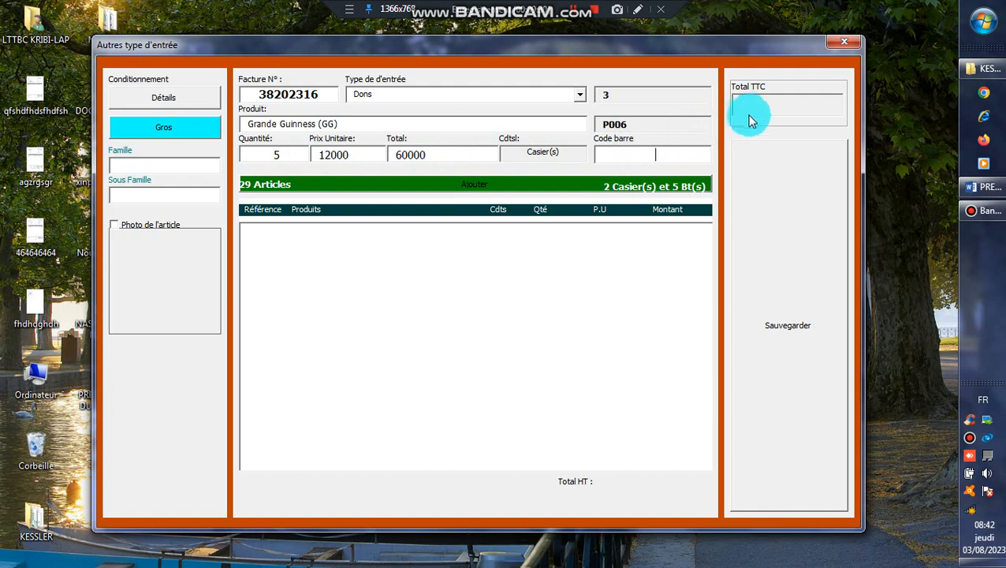
click(446, 180)
Save the Dons stock entry and close its form
click(751, 196)
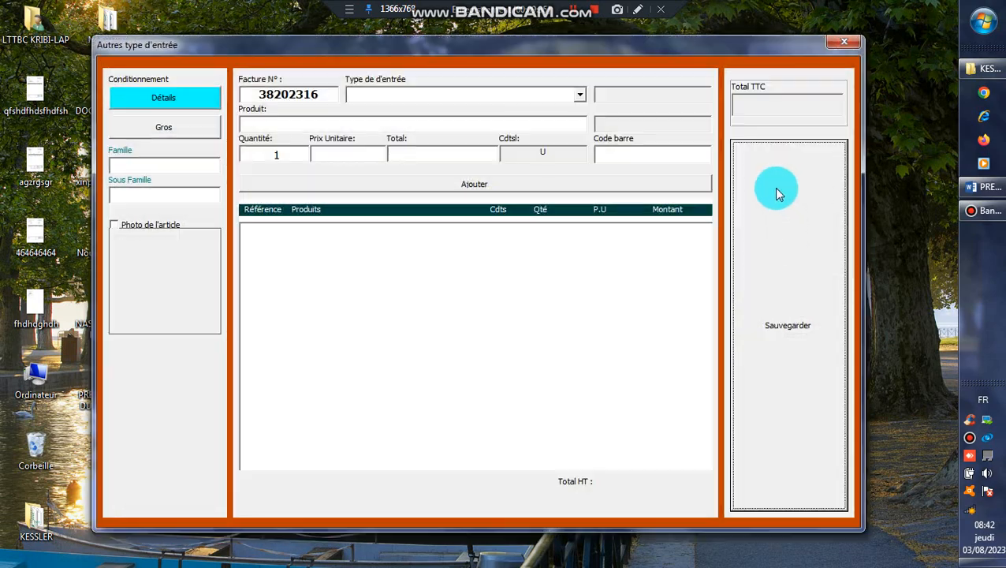
click(844, 41)
click(640, 136)
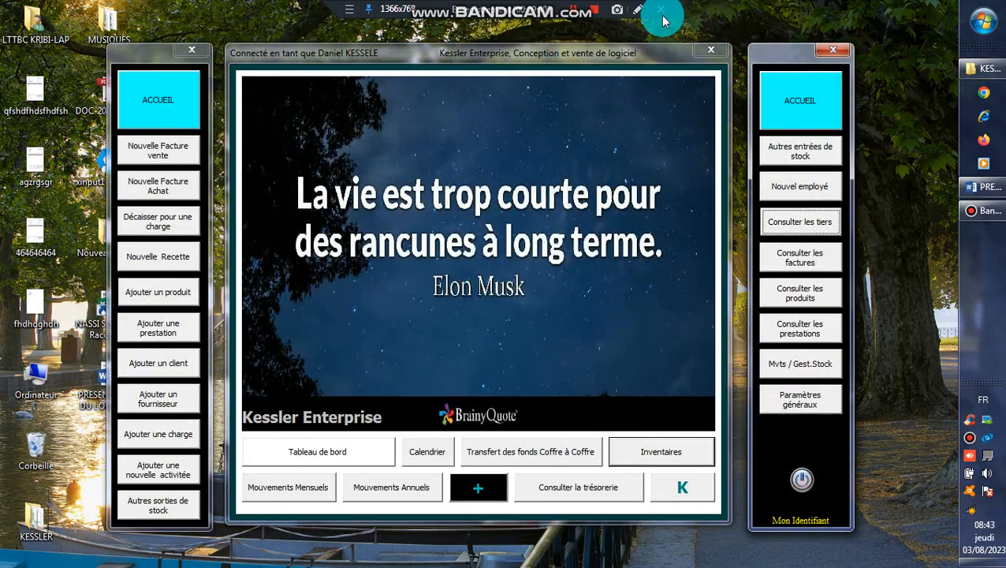
Review the PARTIE IV movements outline in Word, from NOUVELLE FACTURE VENTE through TRANSFERT DE FOND COFFRE A COFFRE, and on to PARTIE V
click(981, 186)
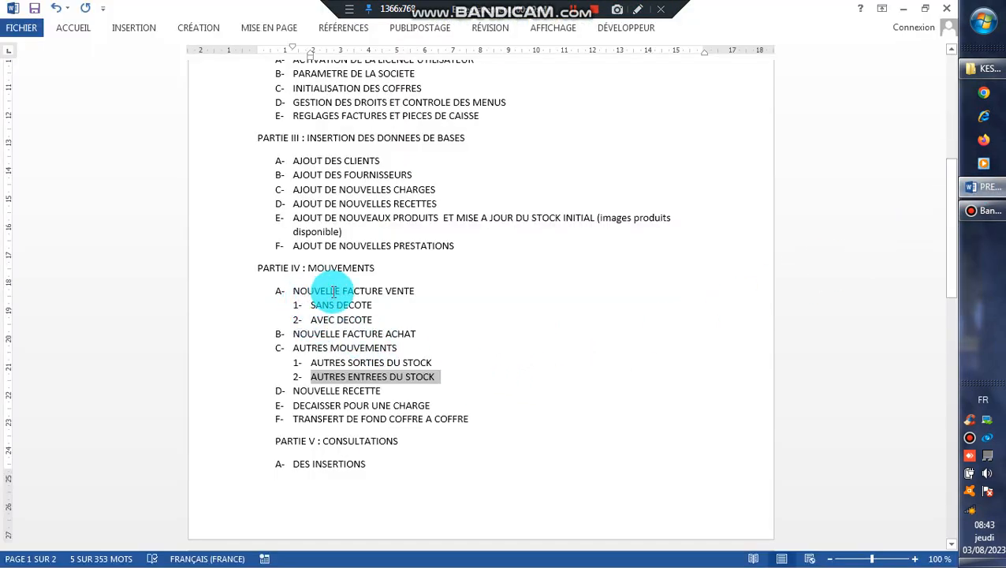
click(412, 291)
click(417, 334)
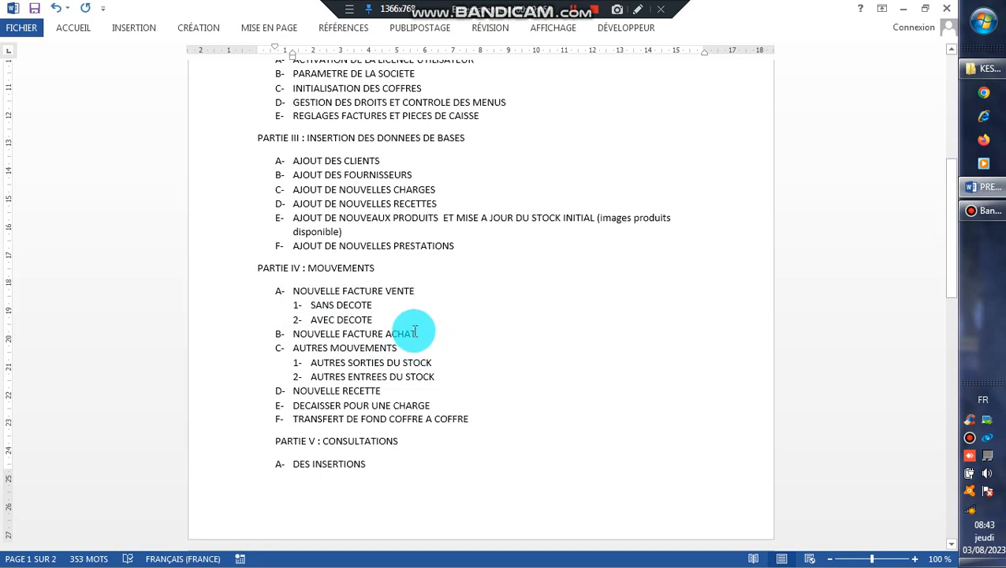
click(447, 378)
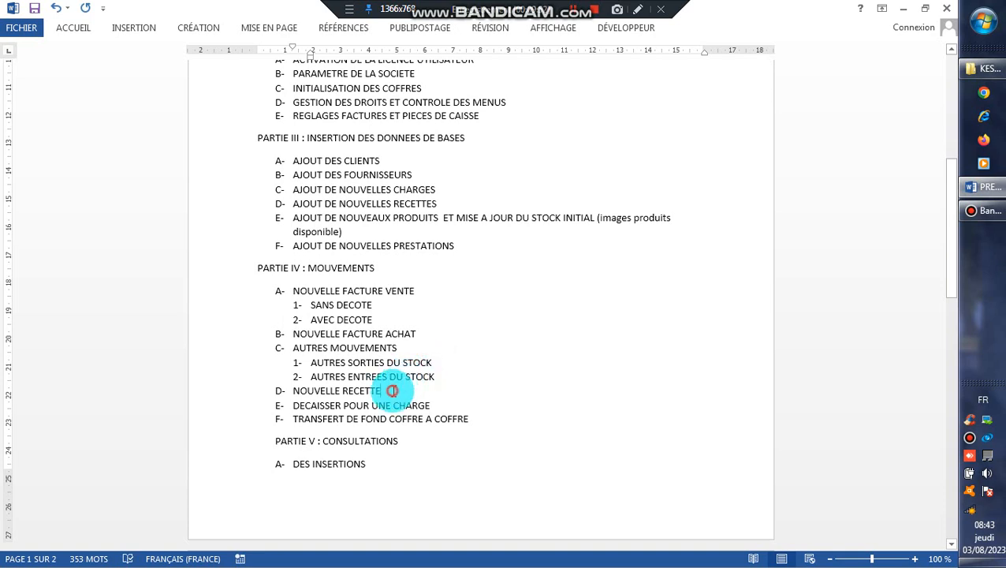
drag(392, 391, 325, 395)
click(461, 408)
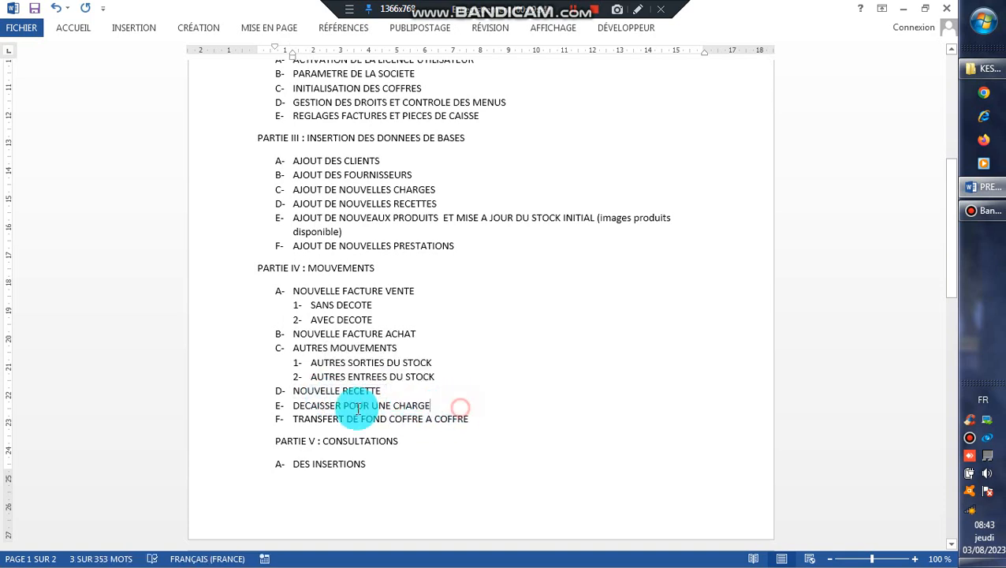
triple_click(358, 408)
drag(471, 419, 333, 420)
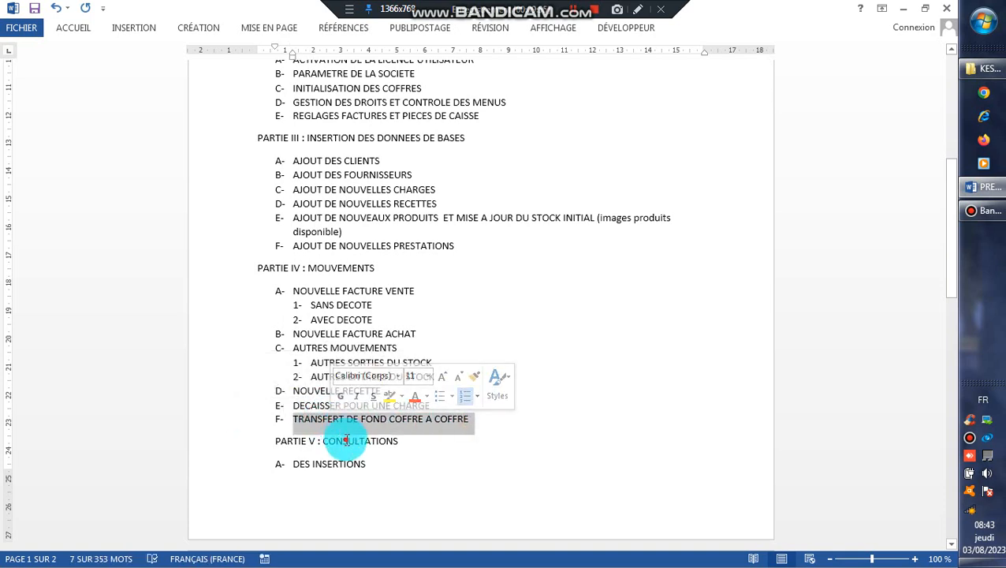
click(345, 440)
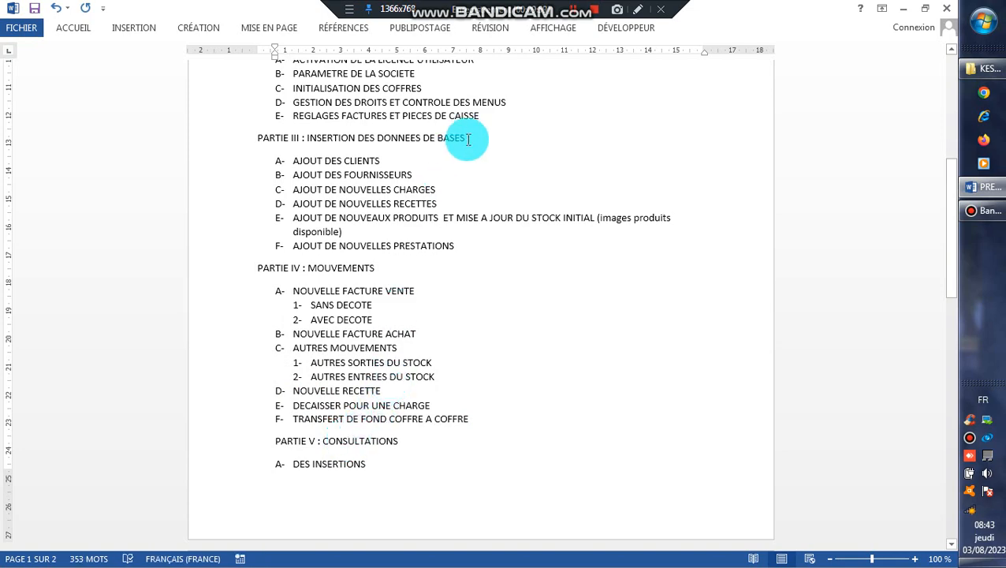